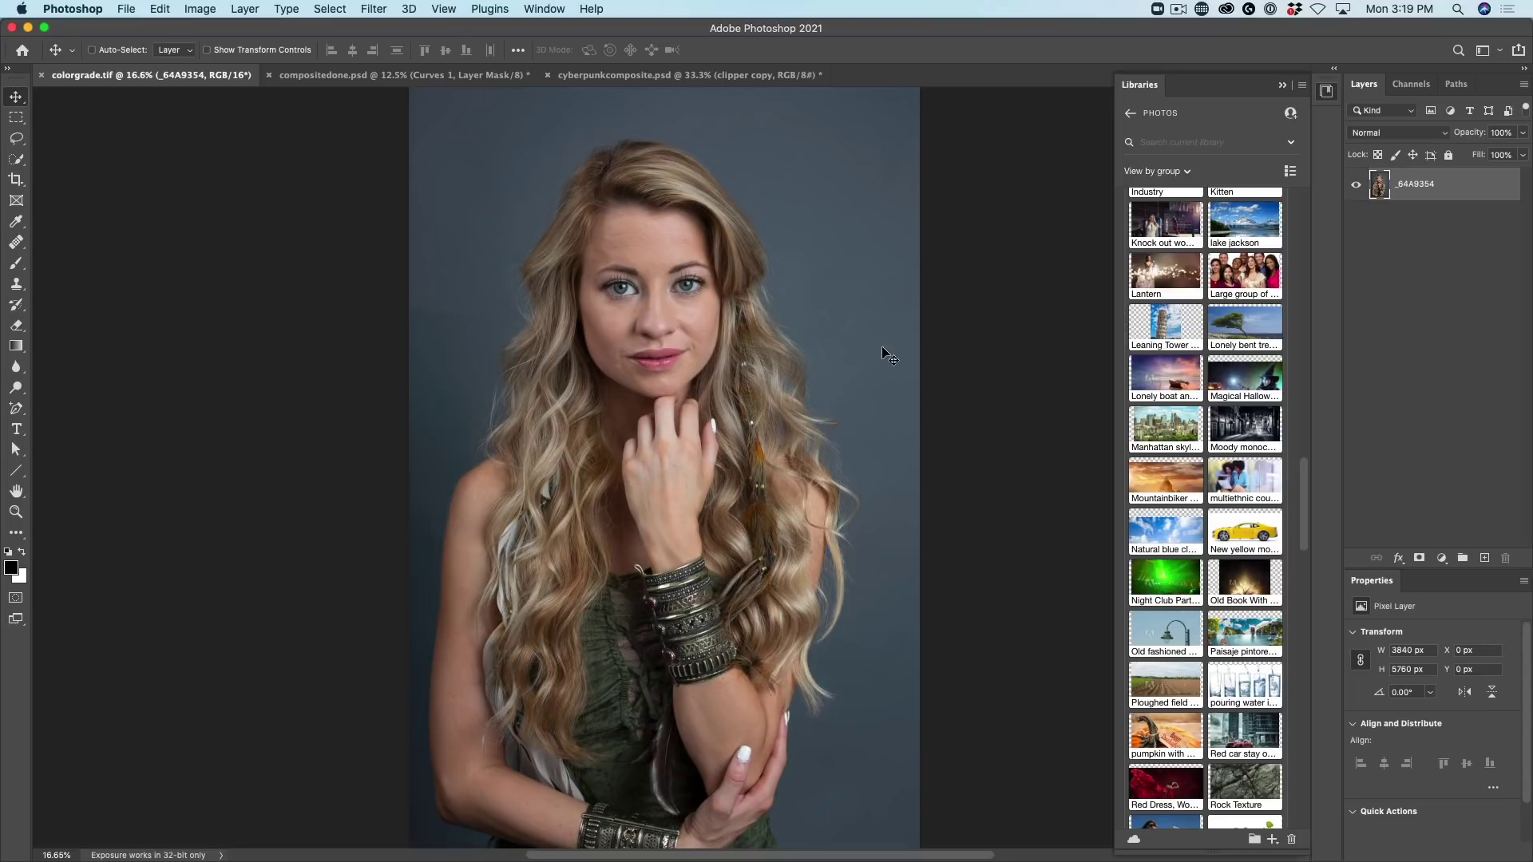
# Check the compositedone.psd and cyberpunkcomposite.psd composites, then return to colorgrade.tif
pyautogui.click(386, 74)
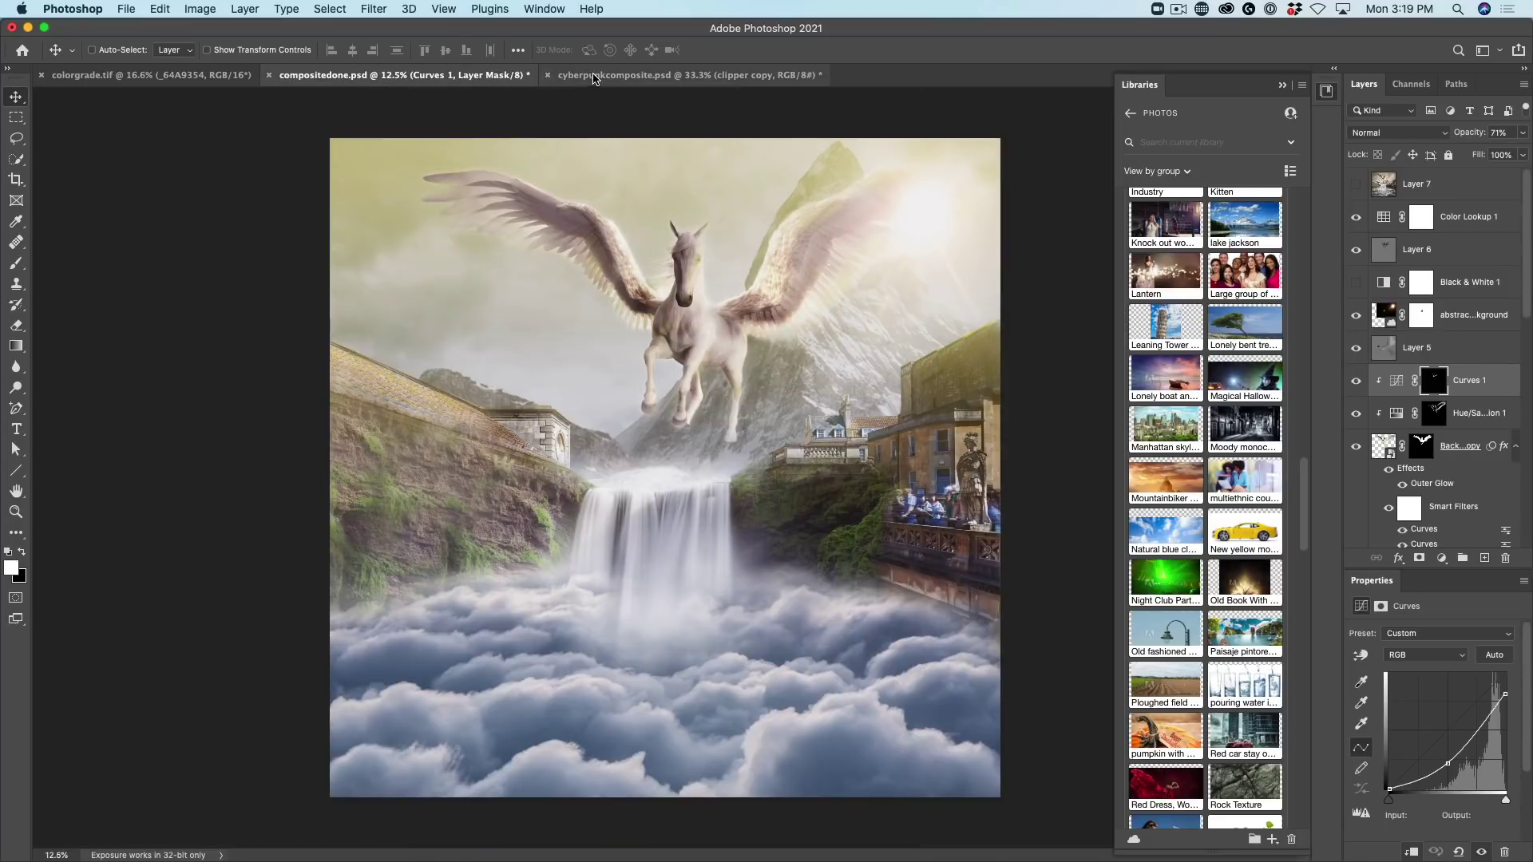
pyautogui.click(599, 76)
pyautogui.click(517, 80)
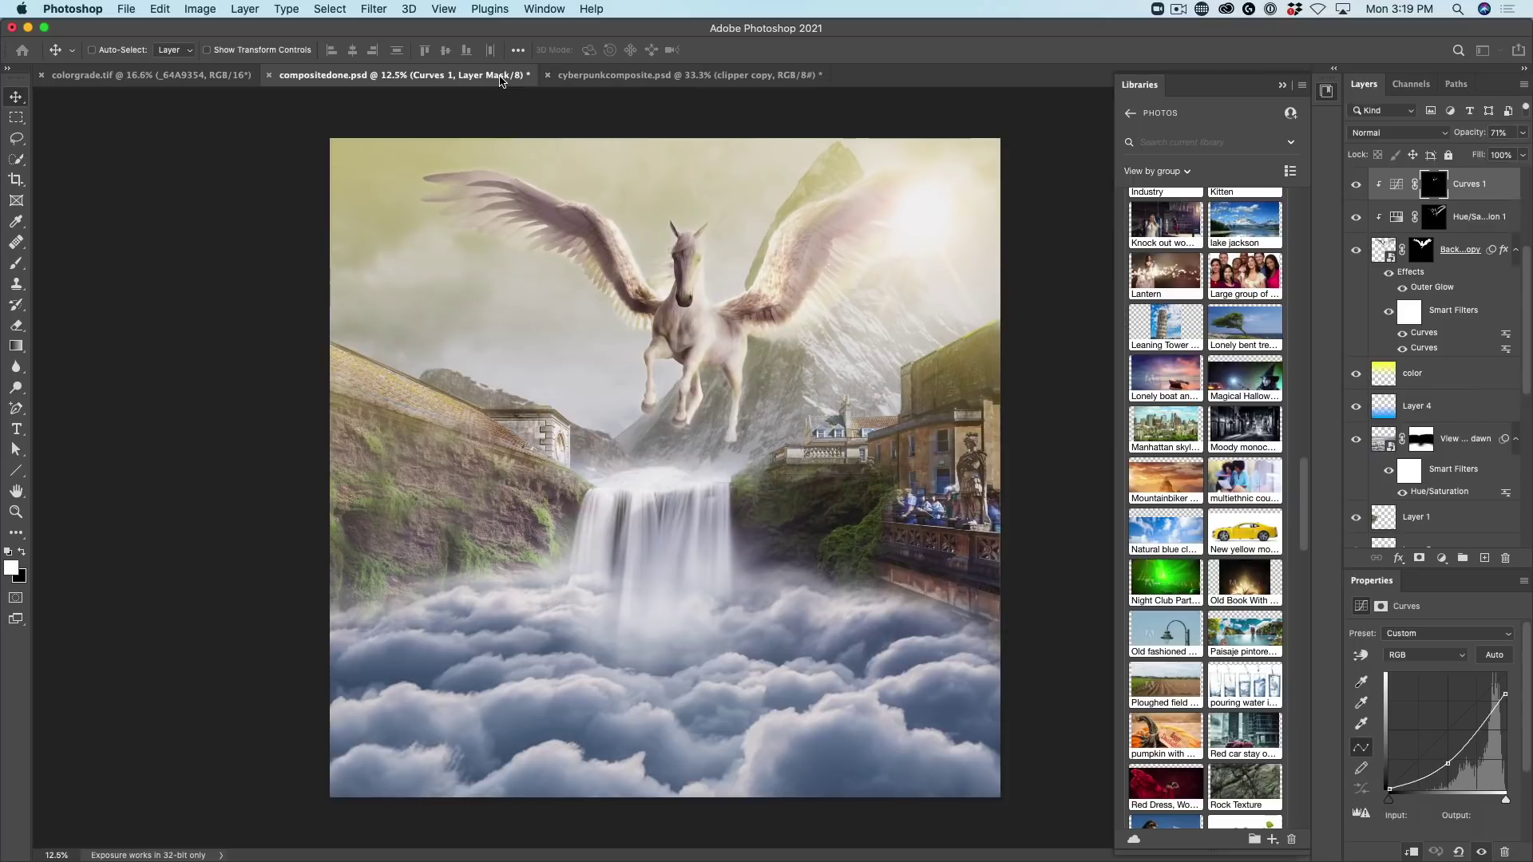
pyautogui.click(160, 75)
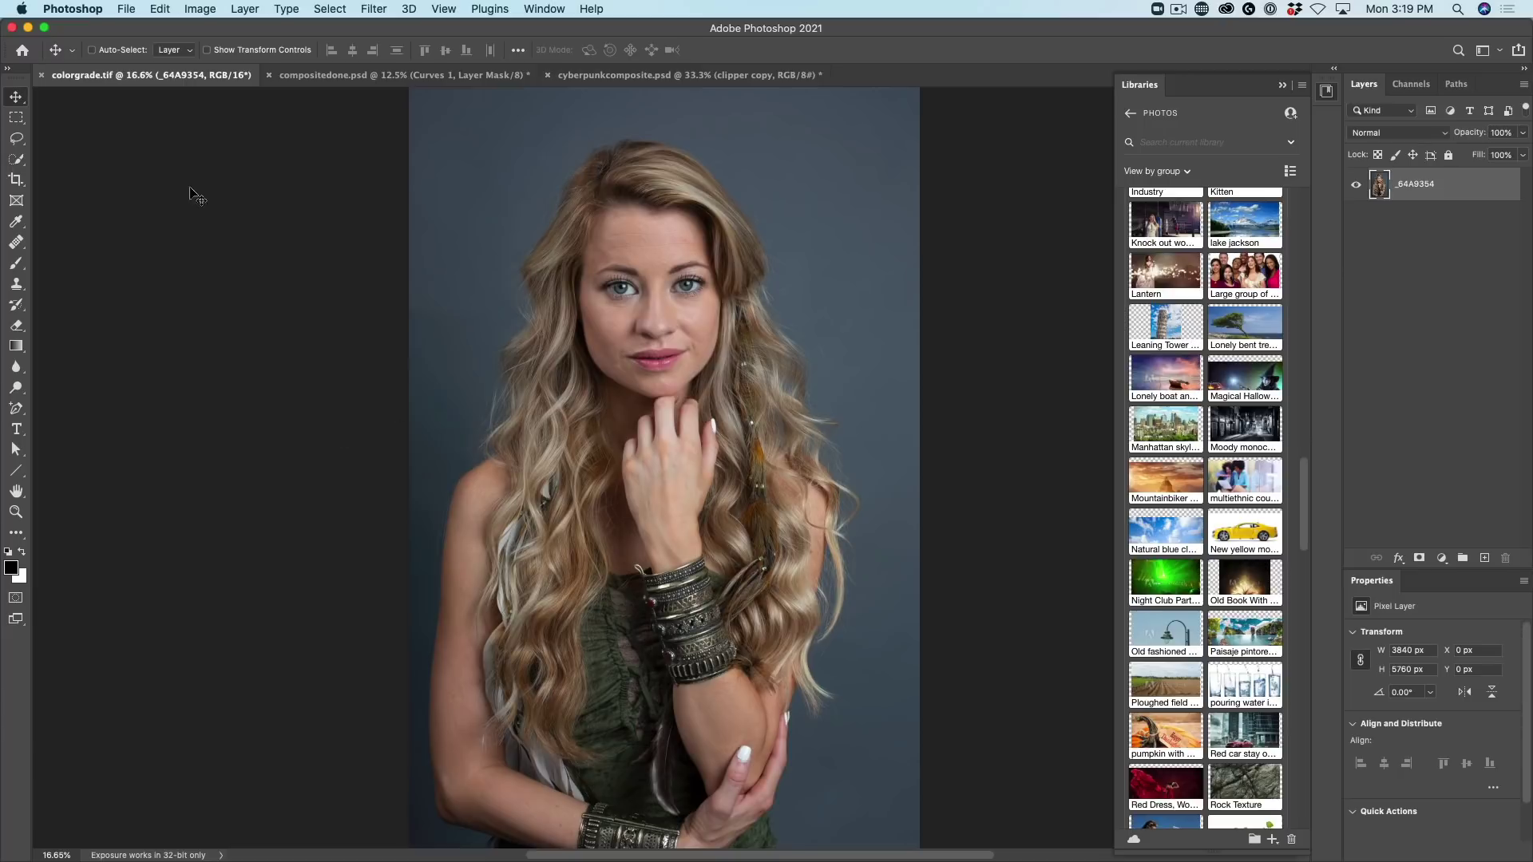
# Apply the Camera Raw Filter to colorgrade.tif and expand its Color Grading panel
pyautogui.click(369, 6)
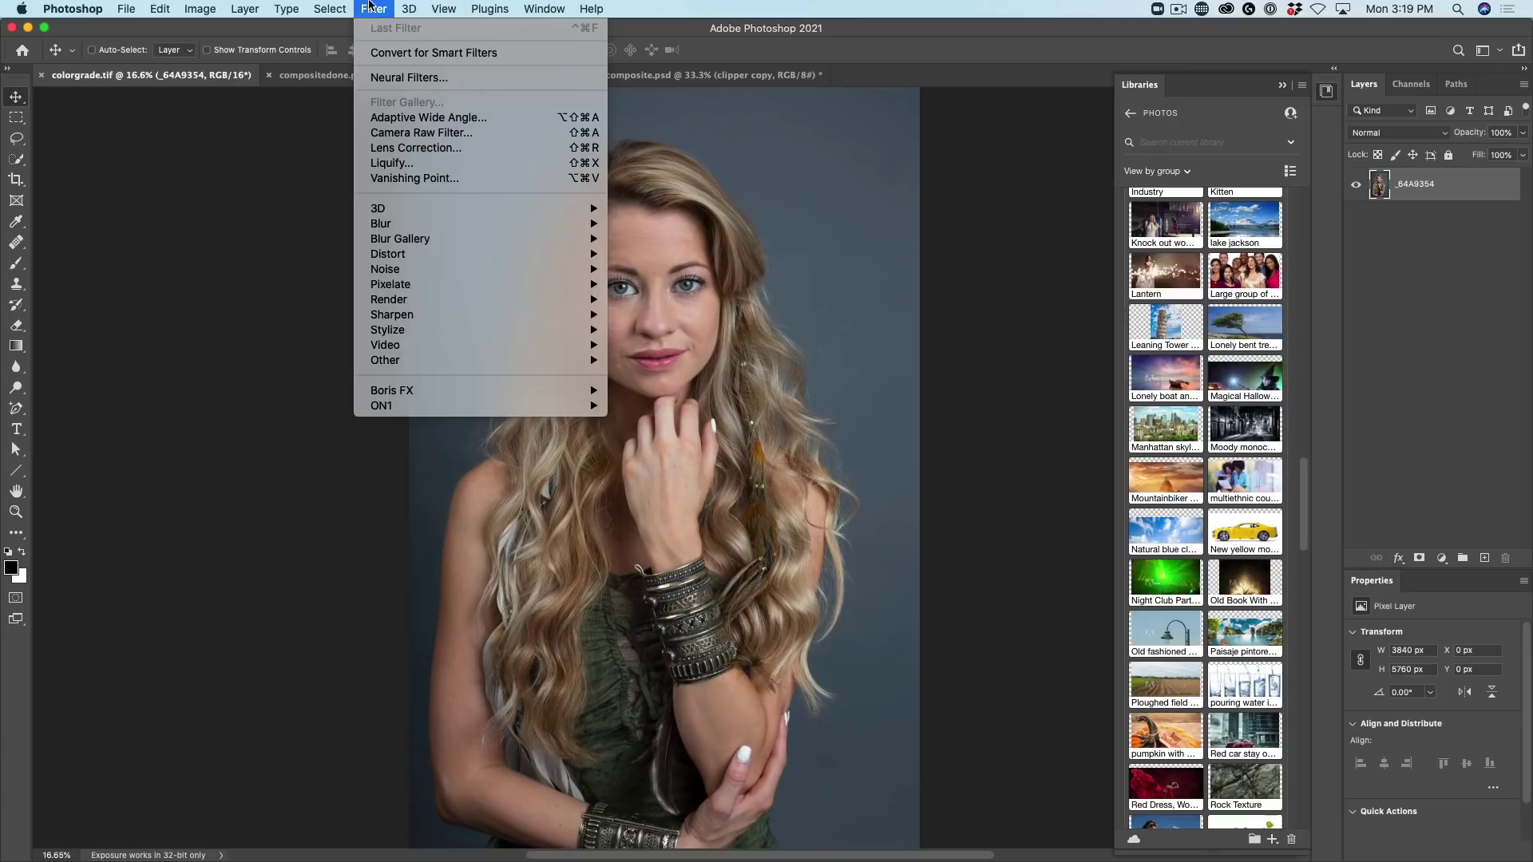
pyautogui.click(407, 134)
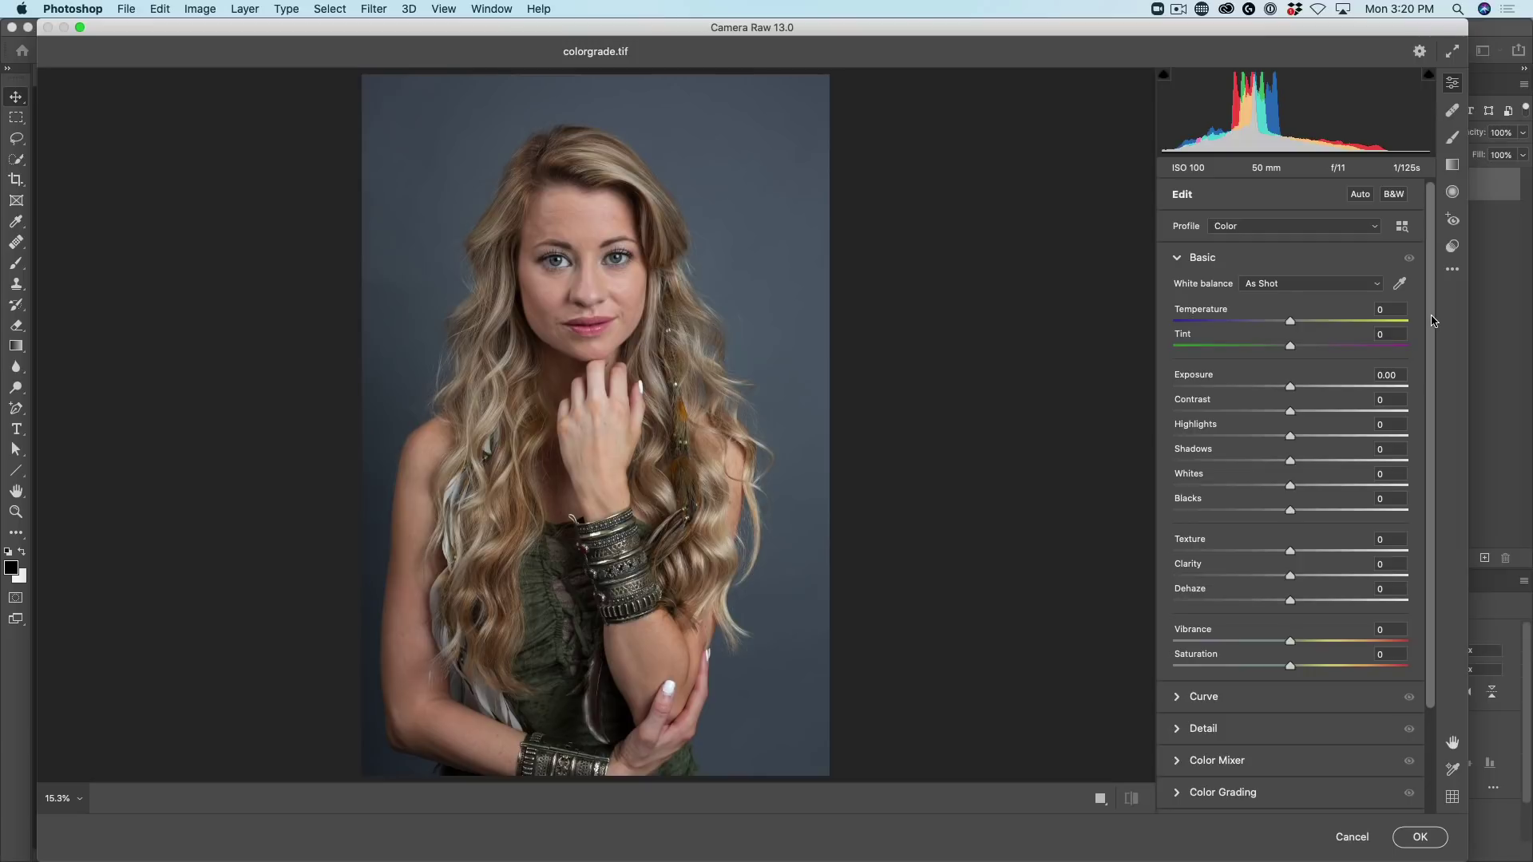
pyautogui.scroll(-5, 1429, 359)
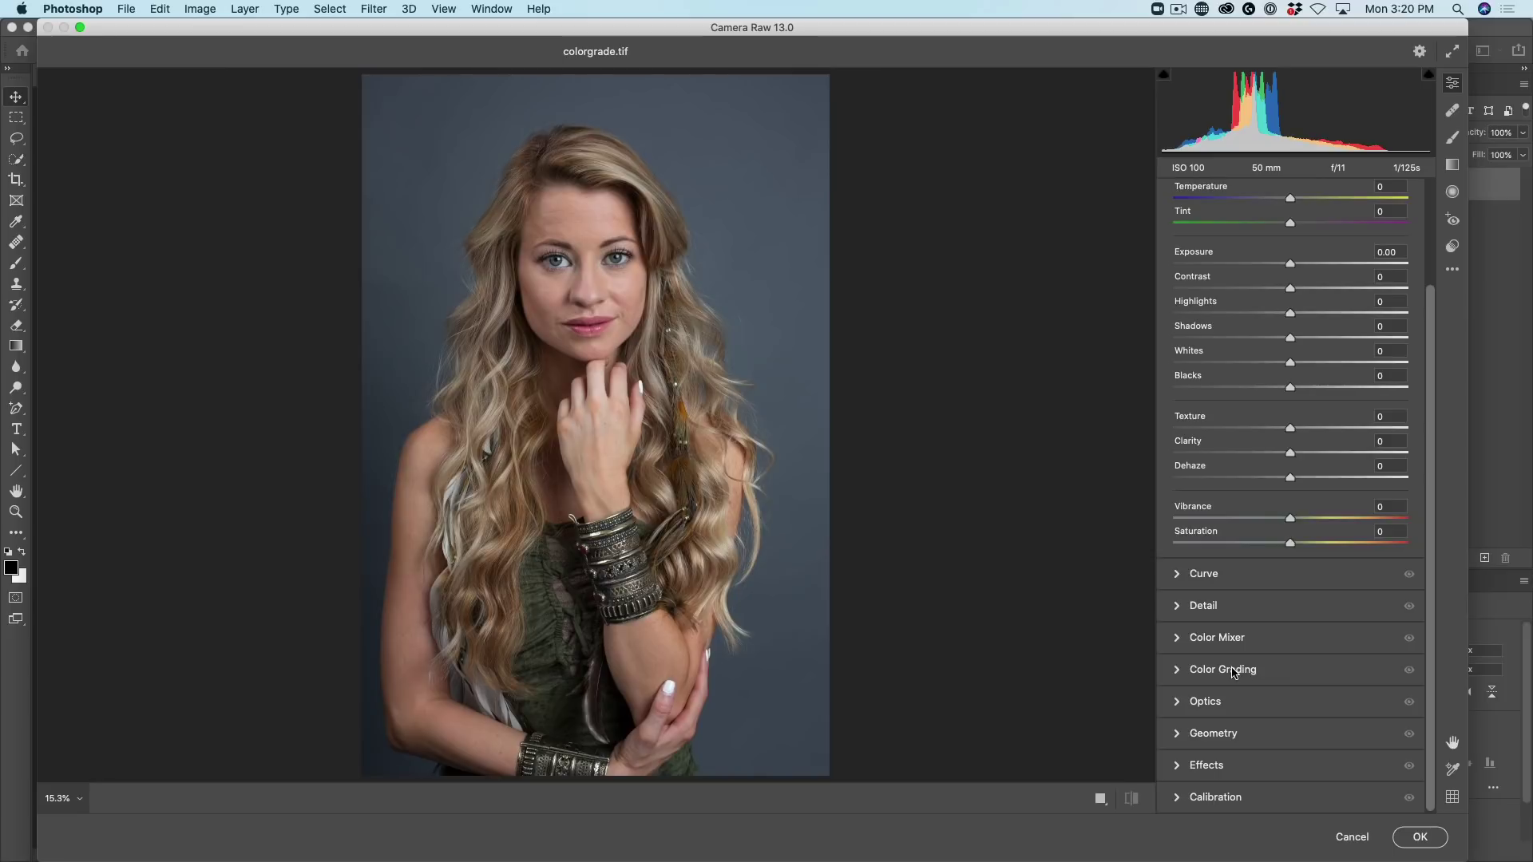
pyautogui.click(1234, 670)
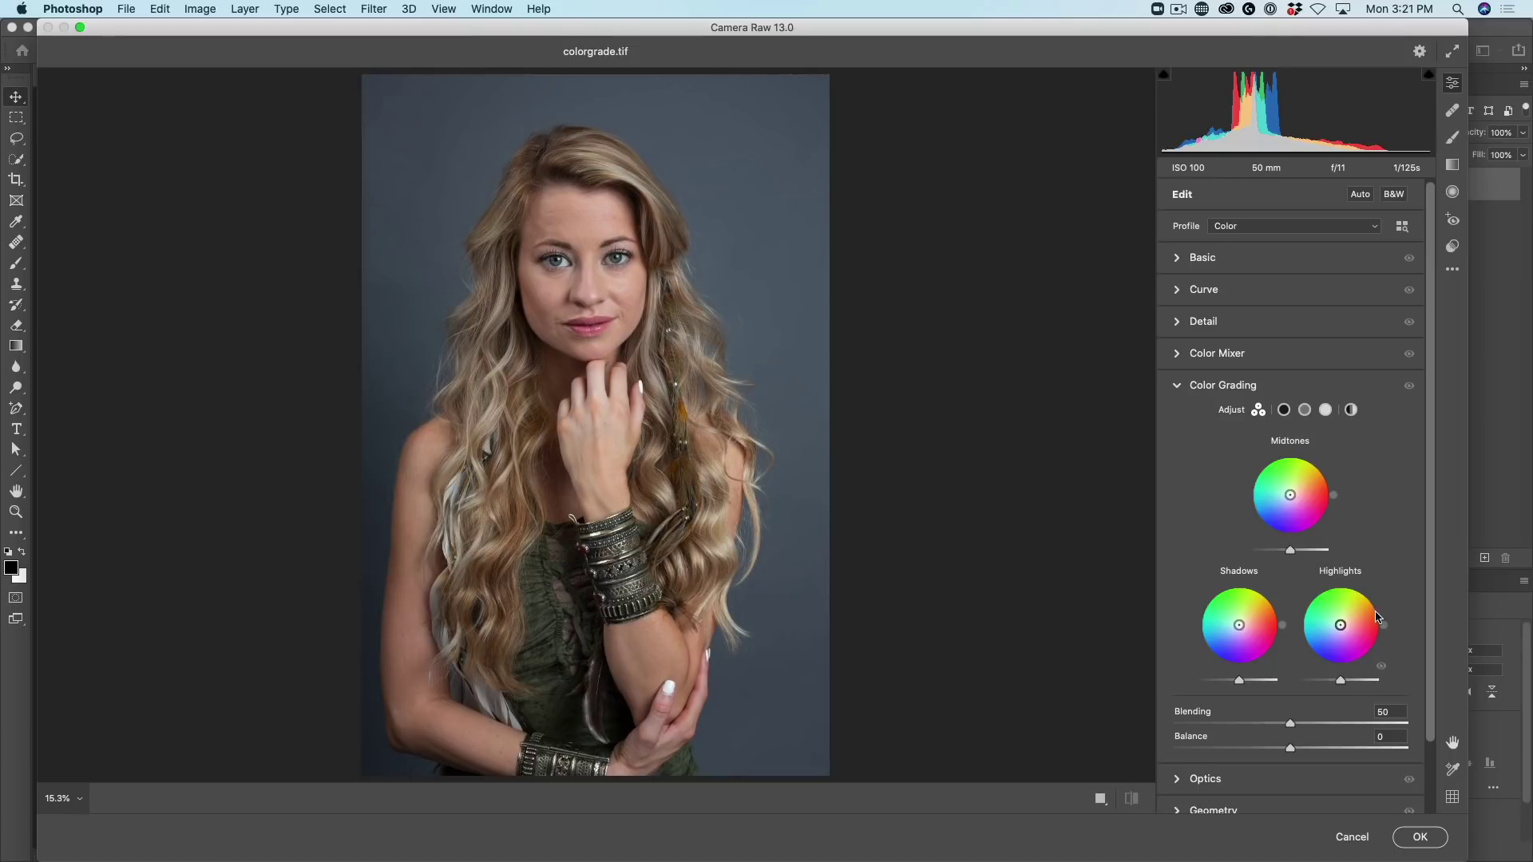
# Cycle through the Shadows, Midtones, Highlights, 3-way and Global grading views, ending on Shadows
pyautogui.click(1284, 410)
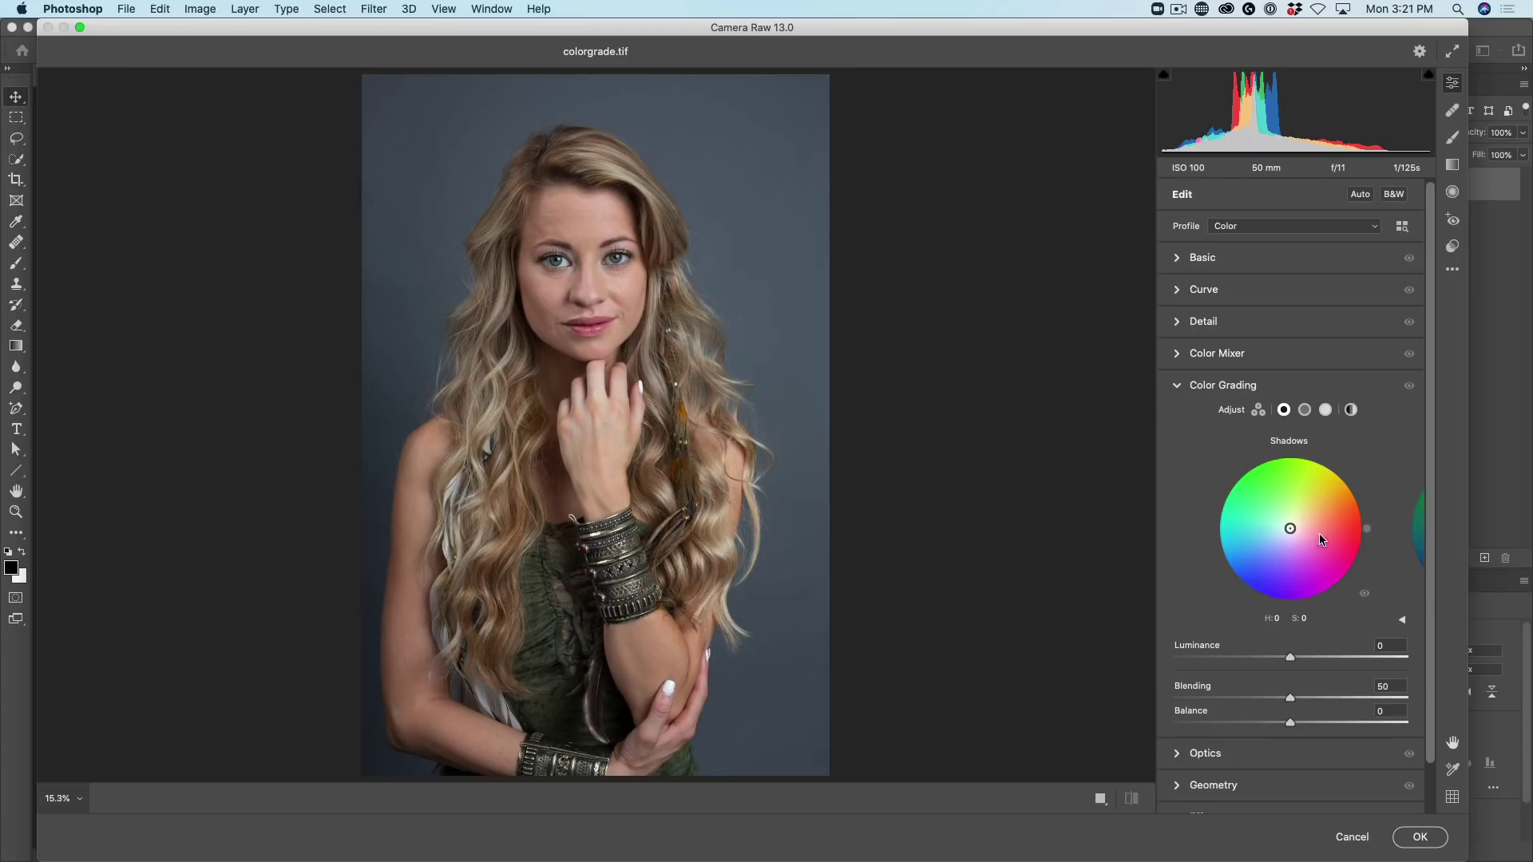
pyautogui.click(1305, 410)
pyautogui.click(1325, 410)
pyautogui.click(1258, 410)
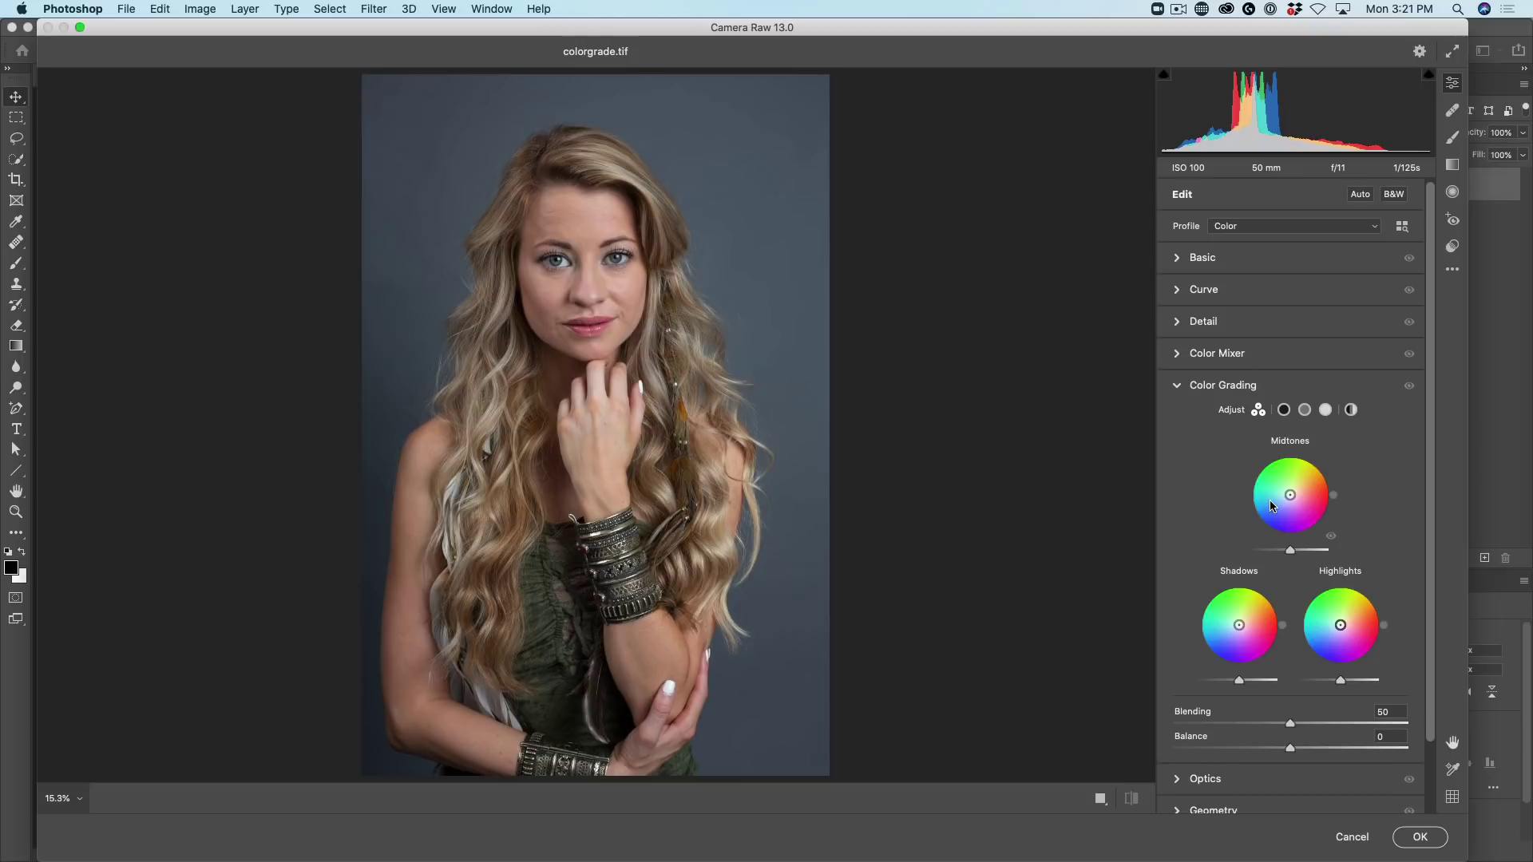
pyautogui.click(1353, 411)
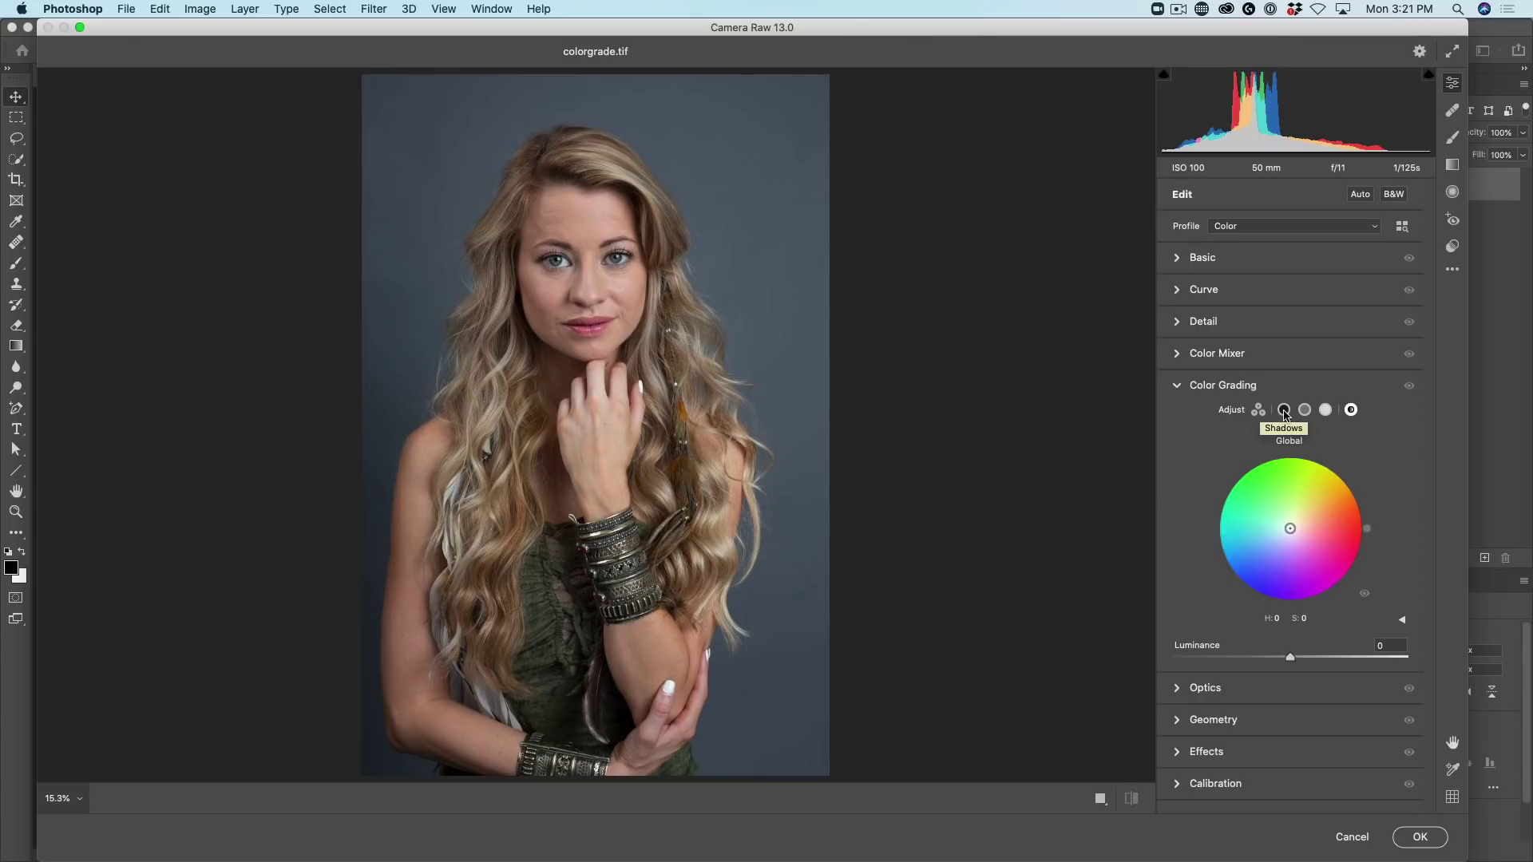
pyautogui.click(1284, 410)
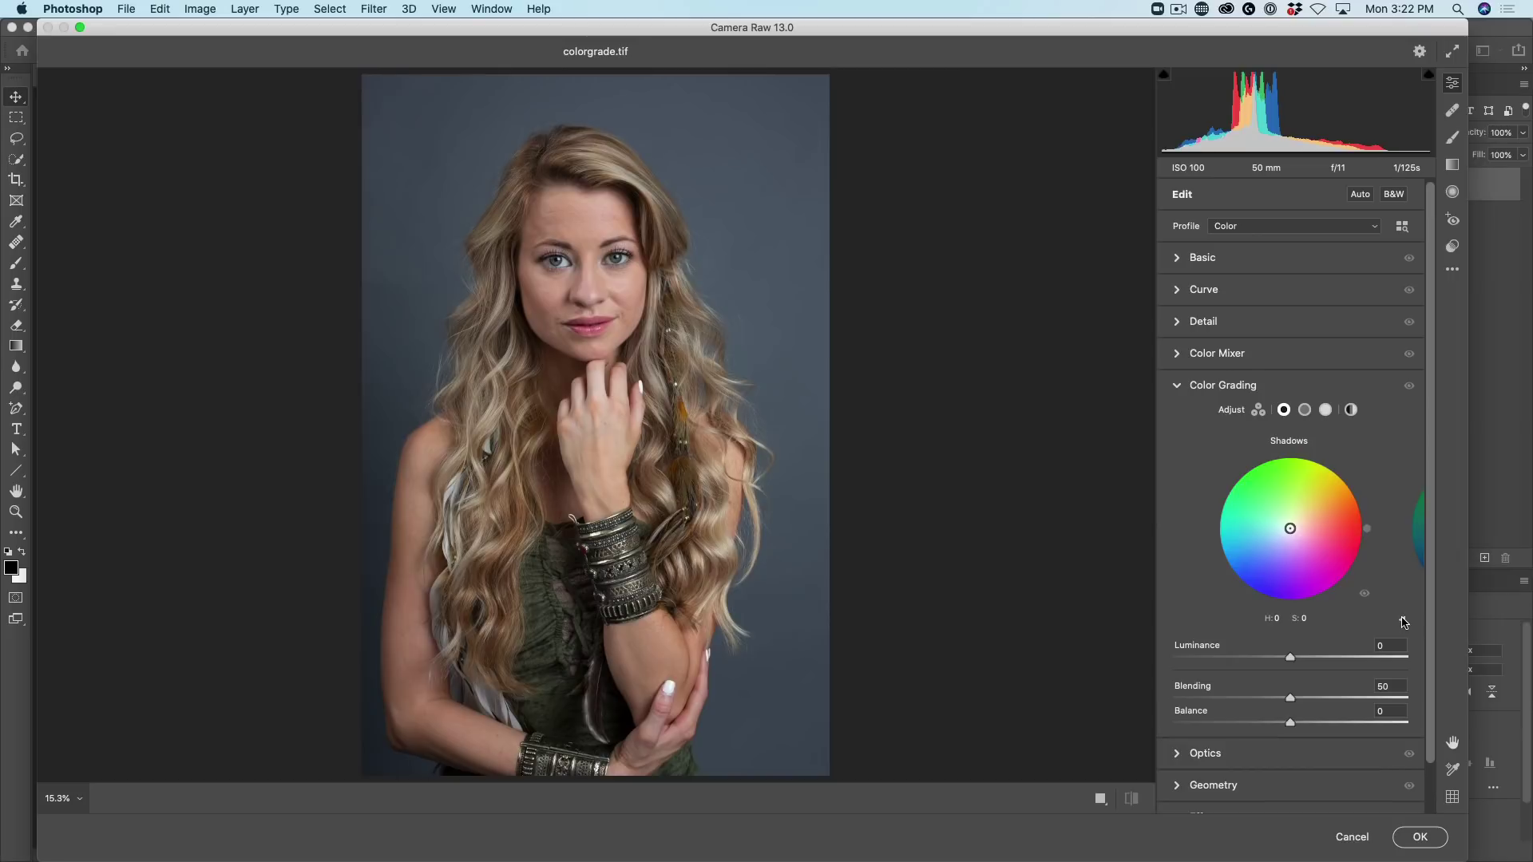
# Set the Shadows grade to Hue 221 and Saturation 30 using the separate sliders
pyautogui.click(1405, 622)
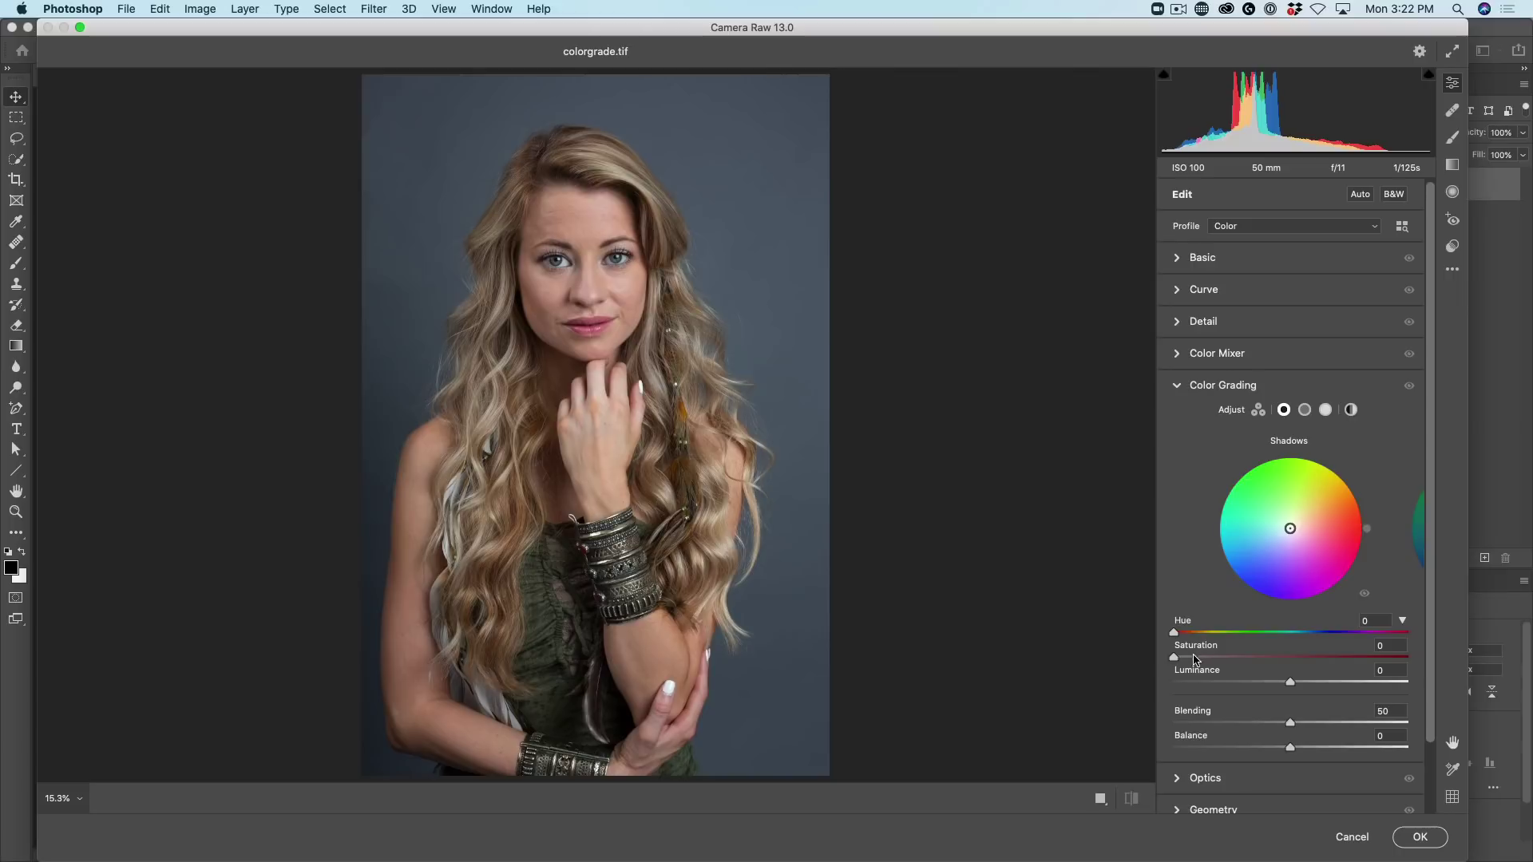
pyautogui.moveTo(1175, 633); pyautogui.dragTo(1216, 633)
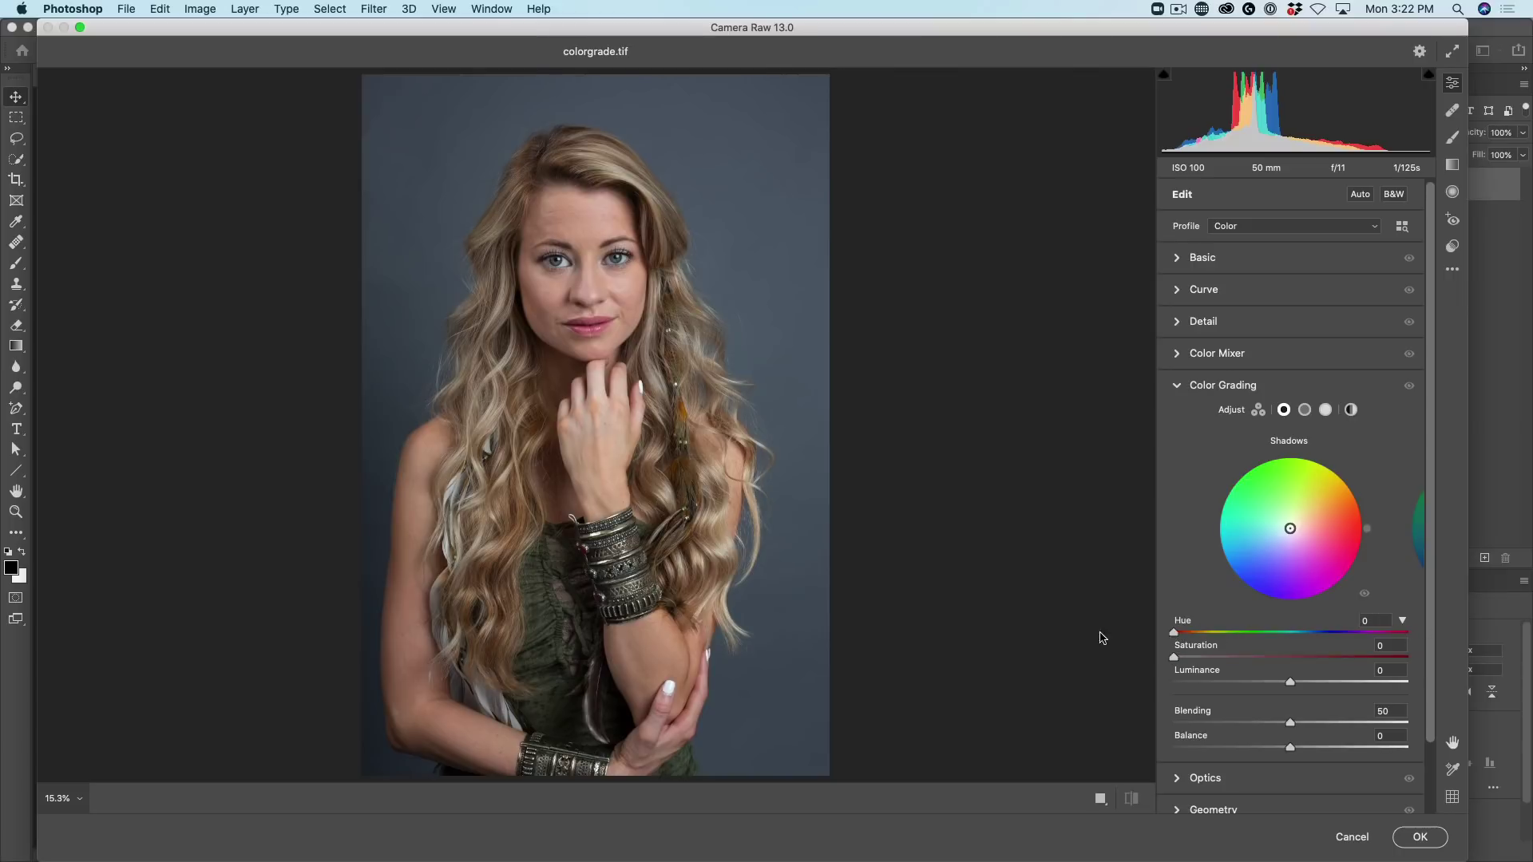
pyautogui.click(1370, 622)
pyautogui.write('0')
pyautogui.moveTo(1175, 658)
pyautogui.mouseDown()
pyautogui.moveTo(1323, 655)
pyautogui.moveTo(1198, 657)
pyautogui.moveTo(1294, 656)
pyautogui.moveTo(1222, 657)
pyautogui.moveTo(1243, 657)
pyautogui.mouseUp()
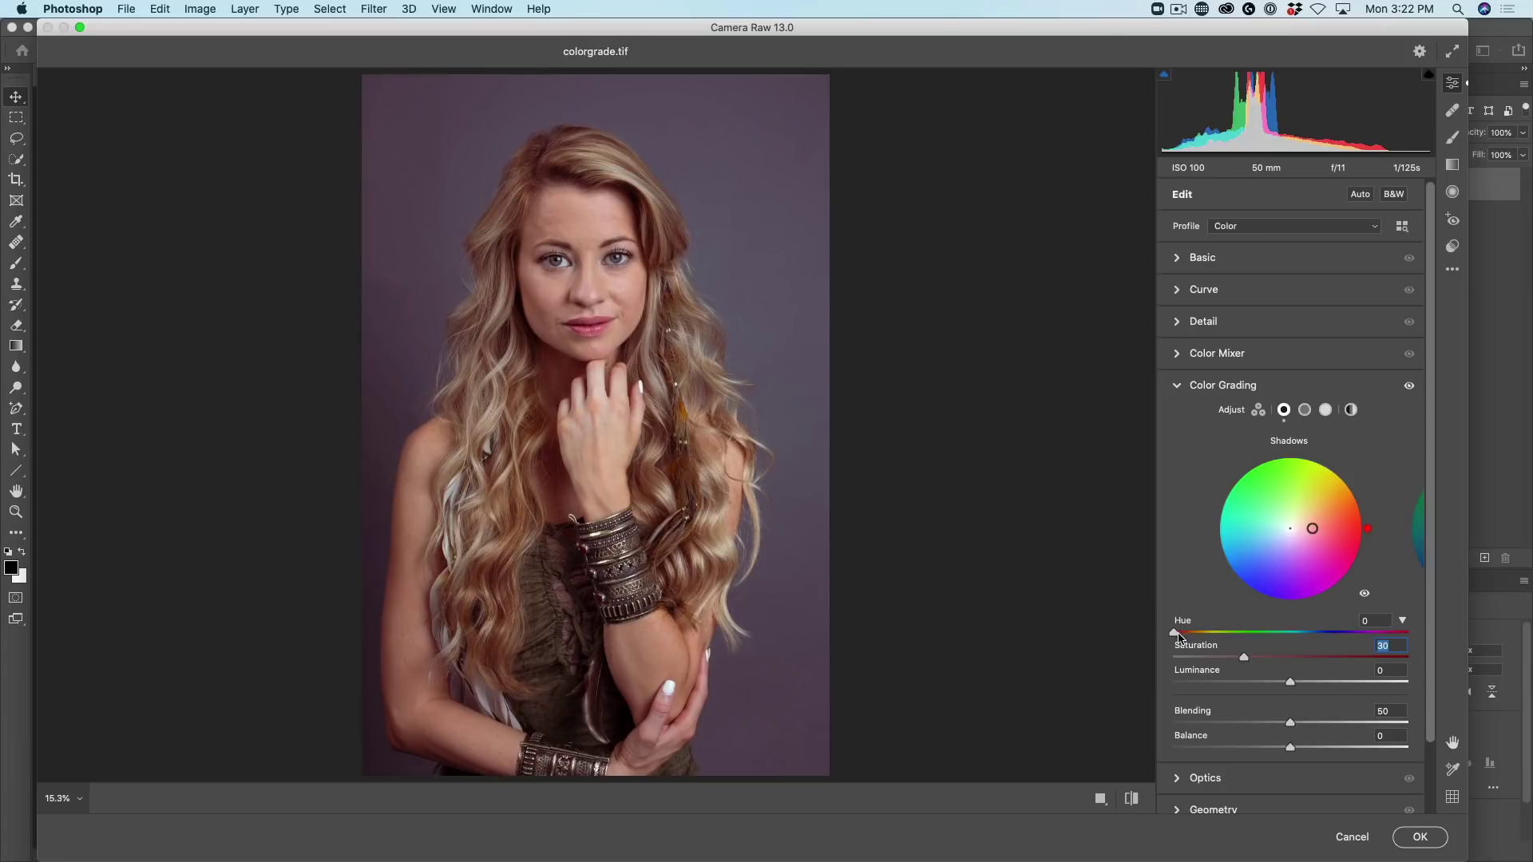
pyautogui.moveTo(1179, 636); pyautogui.dragTo(1321, 631)
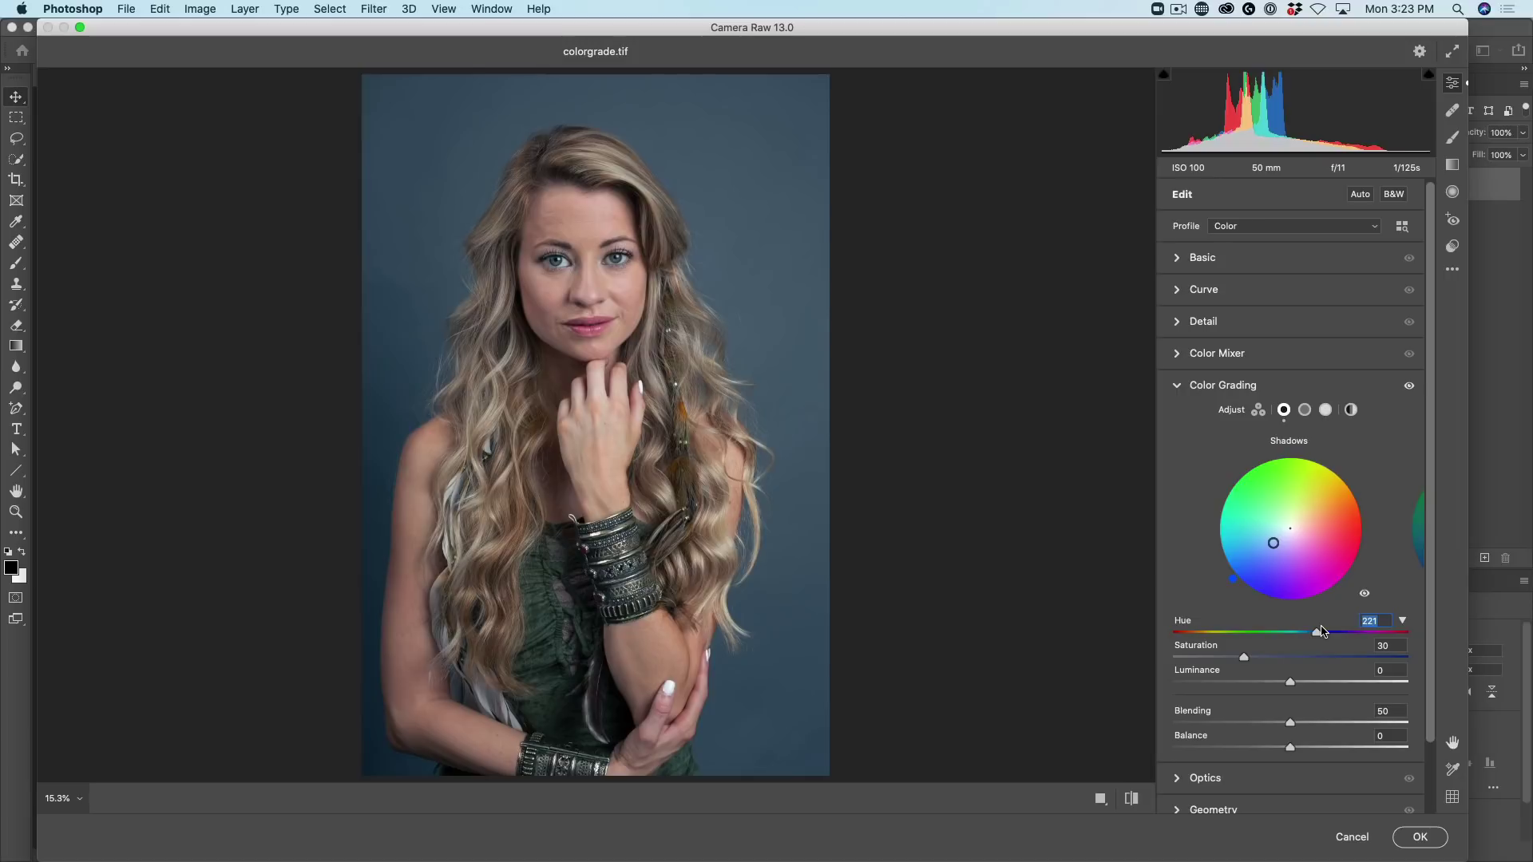
# Toggle Color Grading off and back on to compare the blue shadow tint
pyautogui.click(1410, 386)
pyautogui.click(1410, 386)
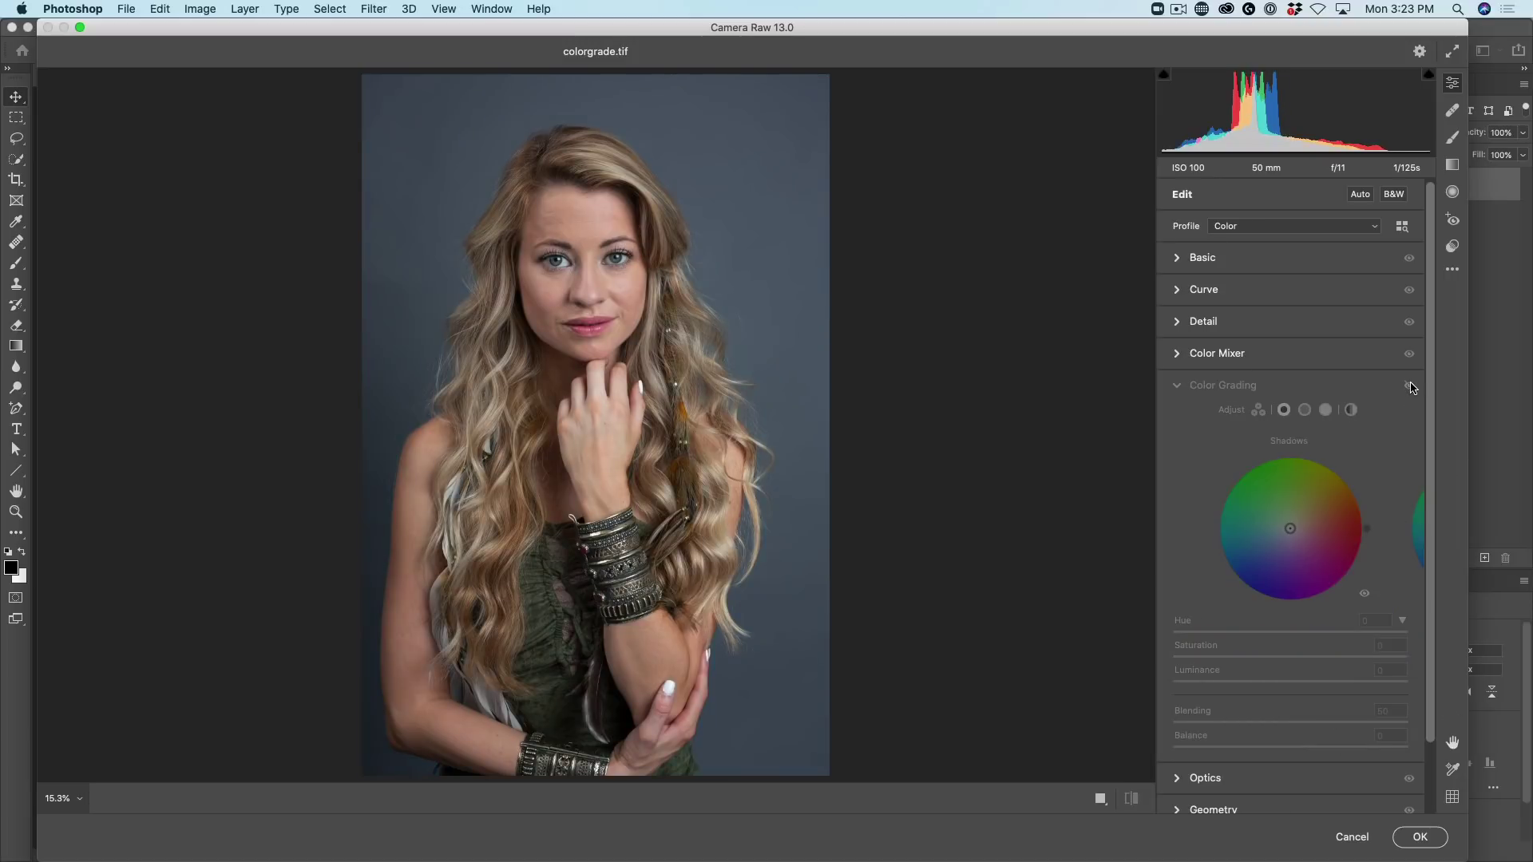
pyautogui.click(1410, 387)
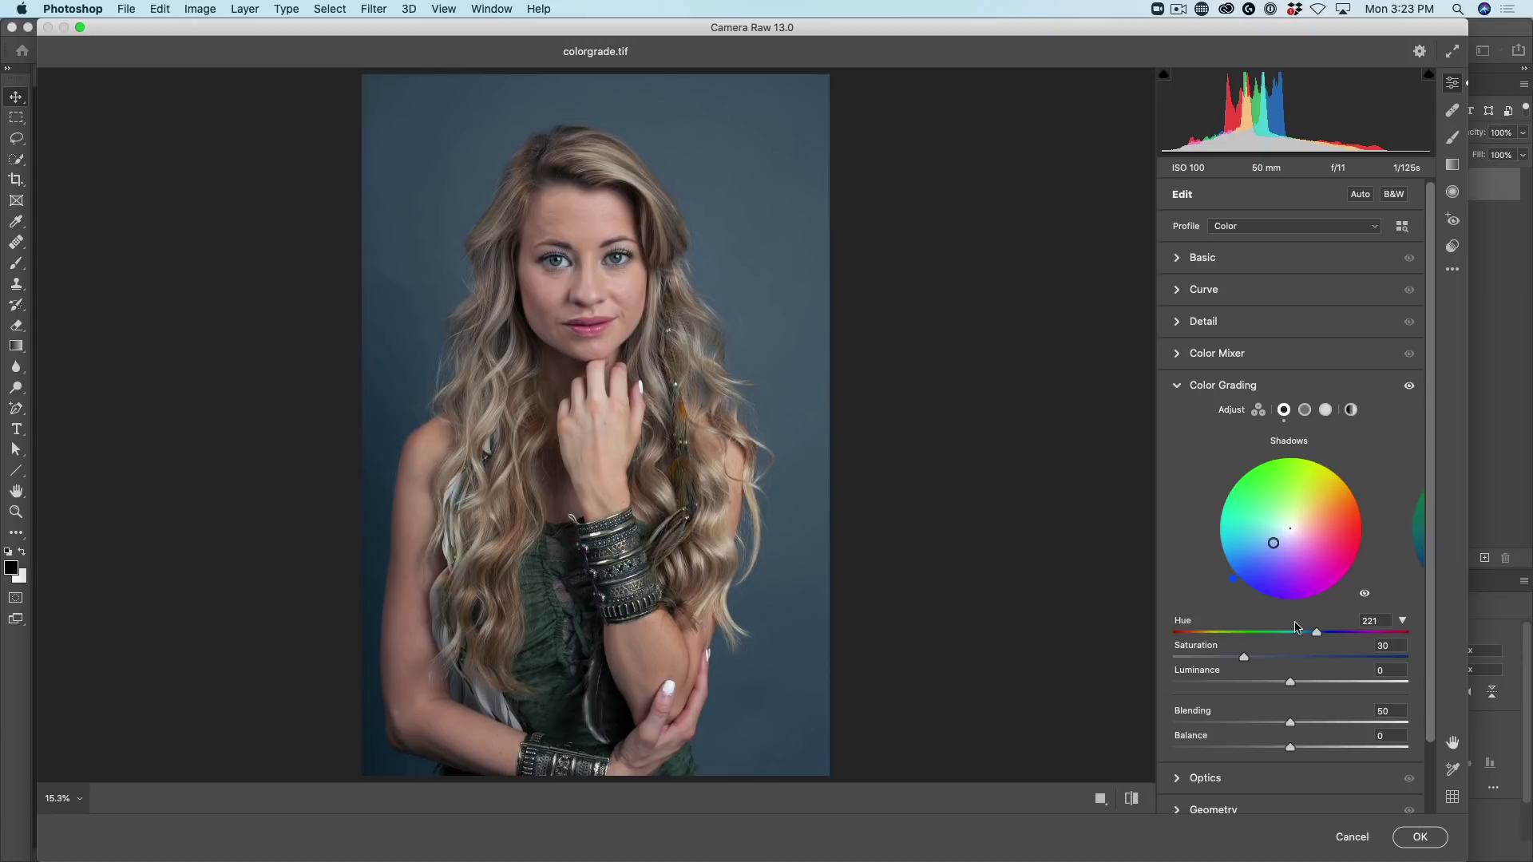
# Grade the highlights warm yellow at Hue 54, Saturation 21, with Blending 100 and Balance +1
pyautogui.click(1327, 411)
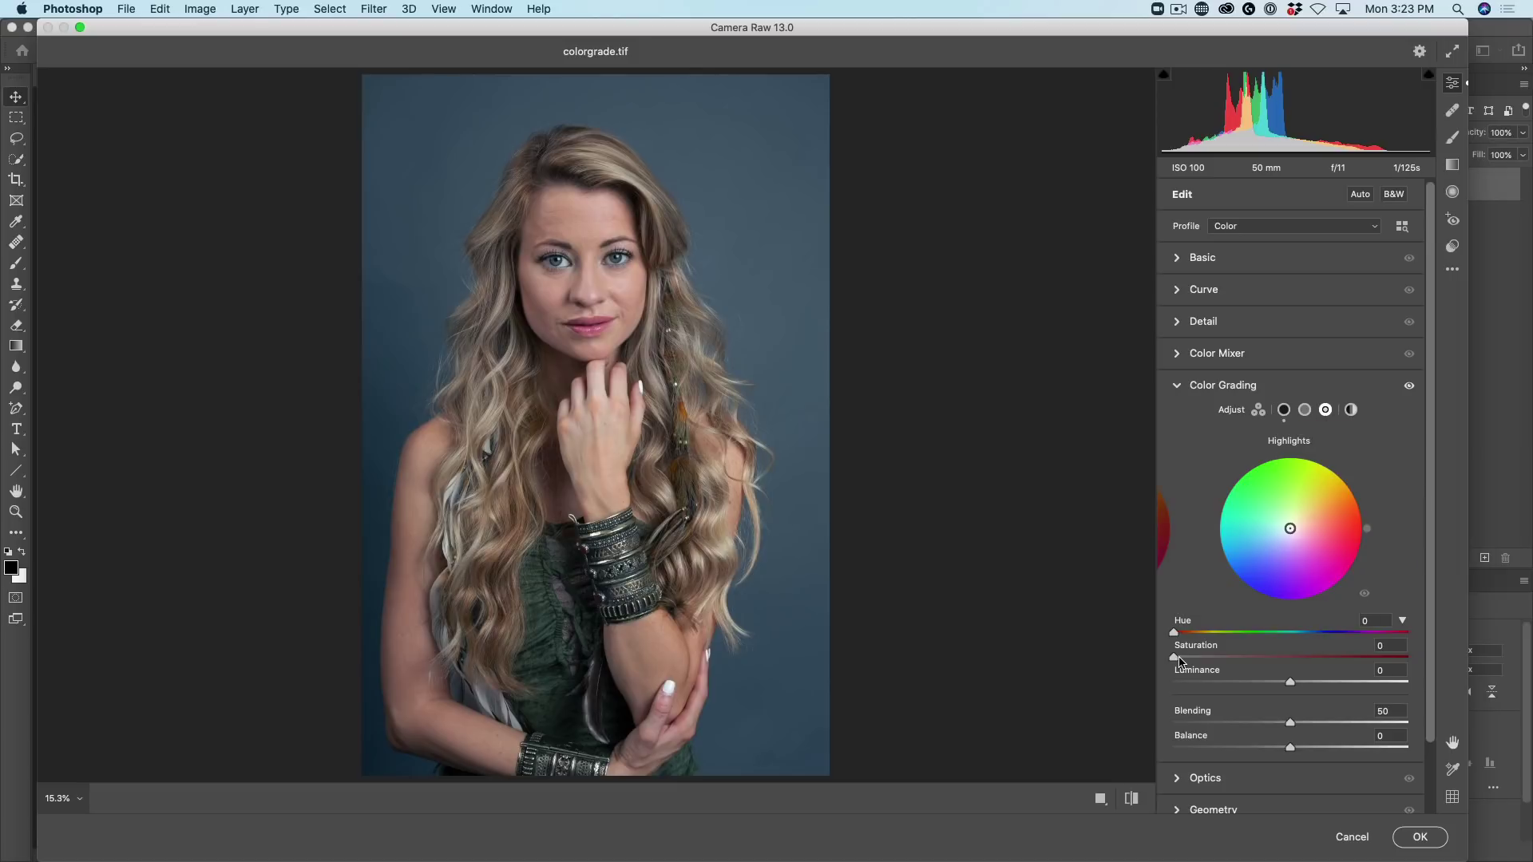
pyautogui.moveTo(1179, 660)
pyautogui.mouseDown()
pyautogui.moveTo(1217, 655)
pyautogui.moveTo(1179, 633)
pyautogui.moveTo(1232, 632)
pyautogui.moveTo(1208, 632)
pyautogui.moveTo(1223, 656)
pyautogui.mouseUp()
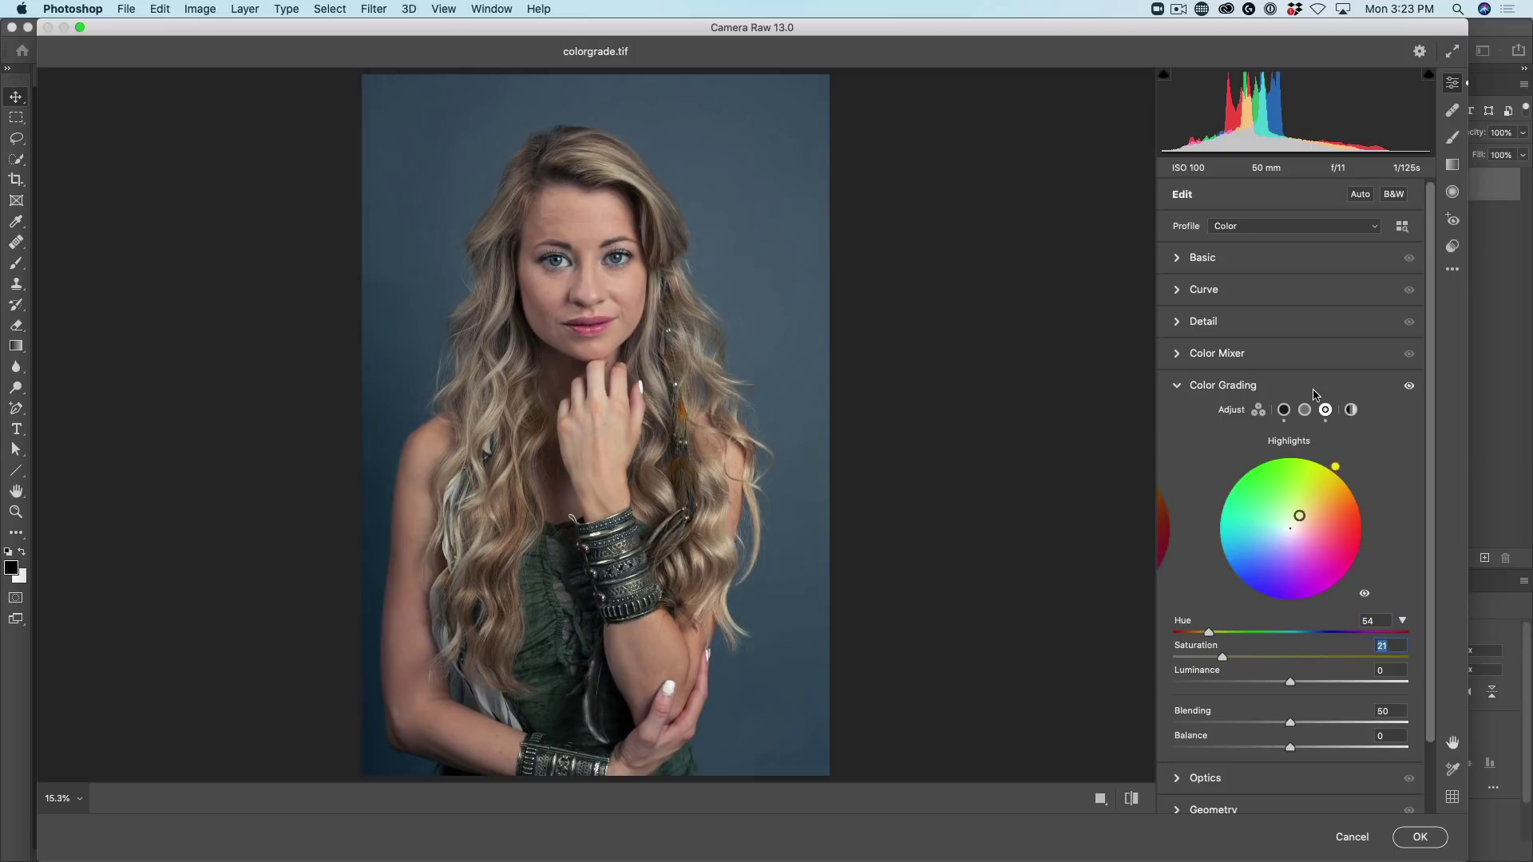
pyautogui.moveTo(1414, 384); pyautogui.dragTo(1414, 384)
pyautogui.moveTo(1290, 748)
pyautogui.mouseDown()
pyautogui.moveTo(1234, 749)
pyautogui.moveTo(1407, 716)
pyautogui.moveTo(1273, 751)
pyautogui.moveTo(1293, 750)
pyautogui.mouseUp()
pyautogui.moveTo(1301, 724); pyautogui.dragTo(1430, 716)
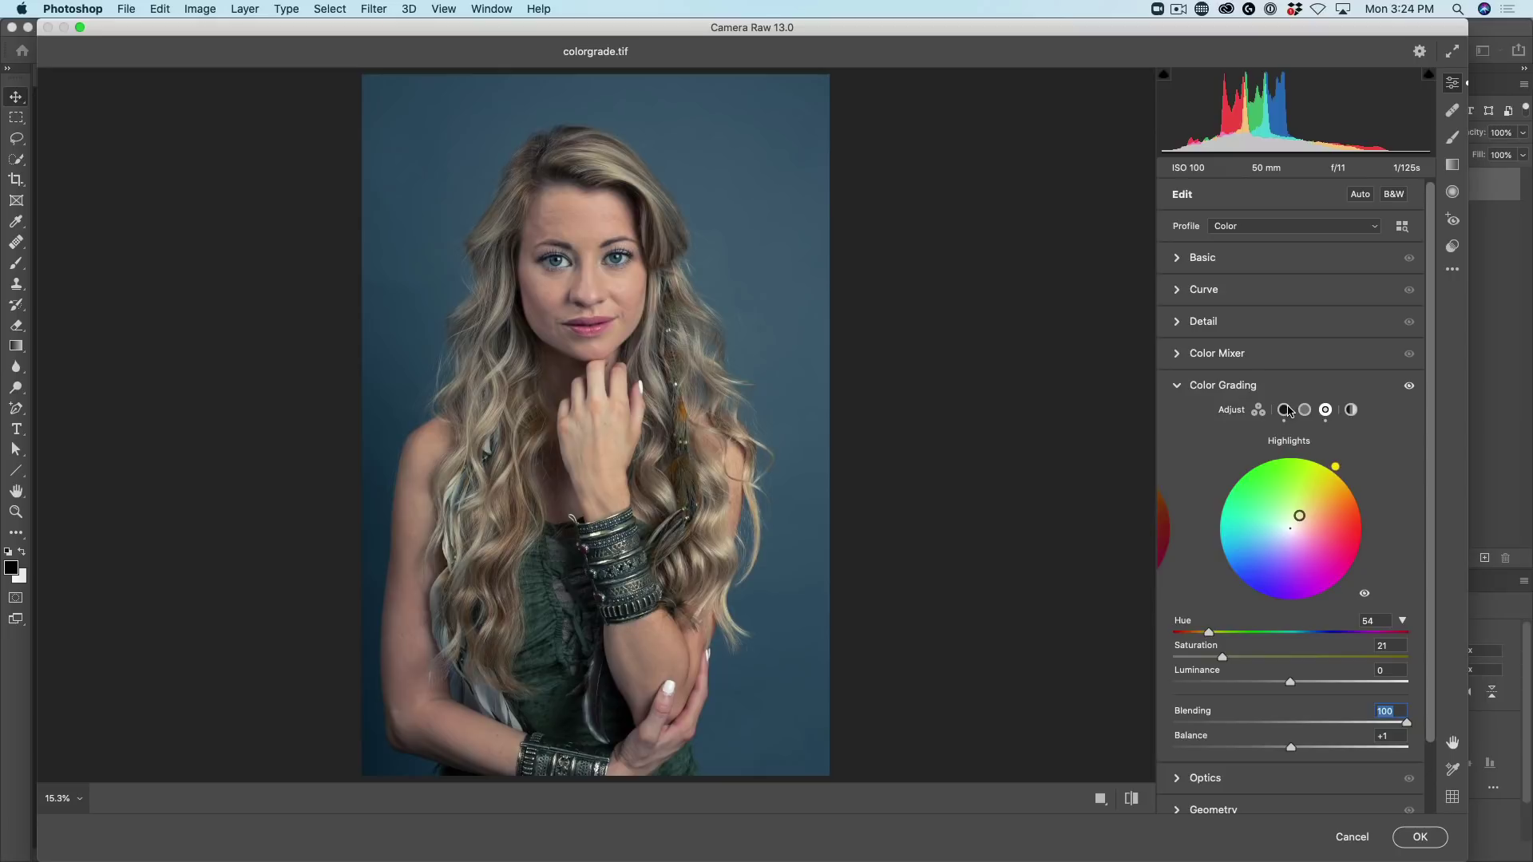
# Darken shadows to Luminance -24; brighten highlights to +26 with an orange Hue 34, Saturation 22
pyautogui.click(1286, 409)
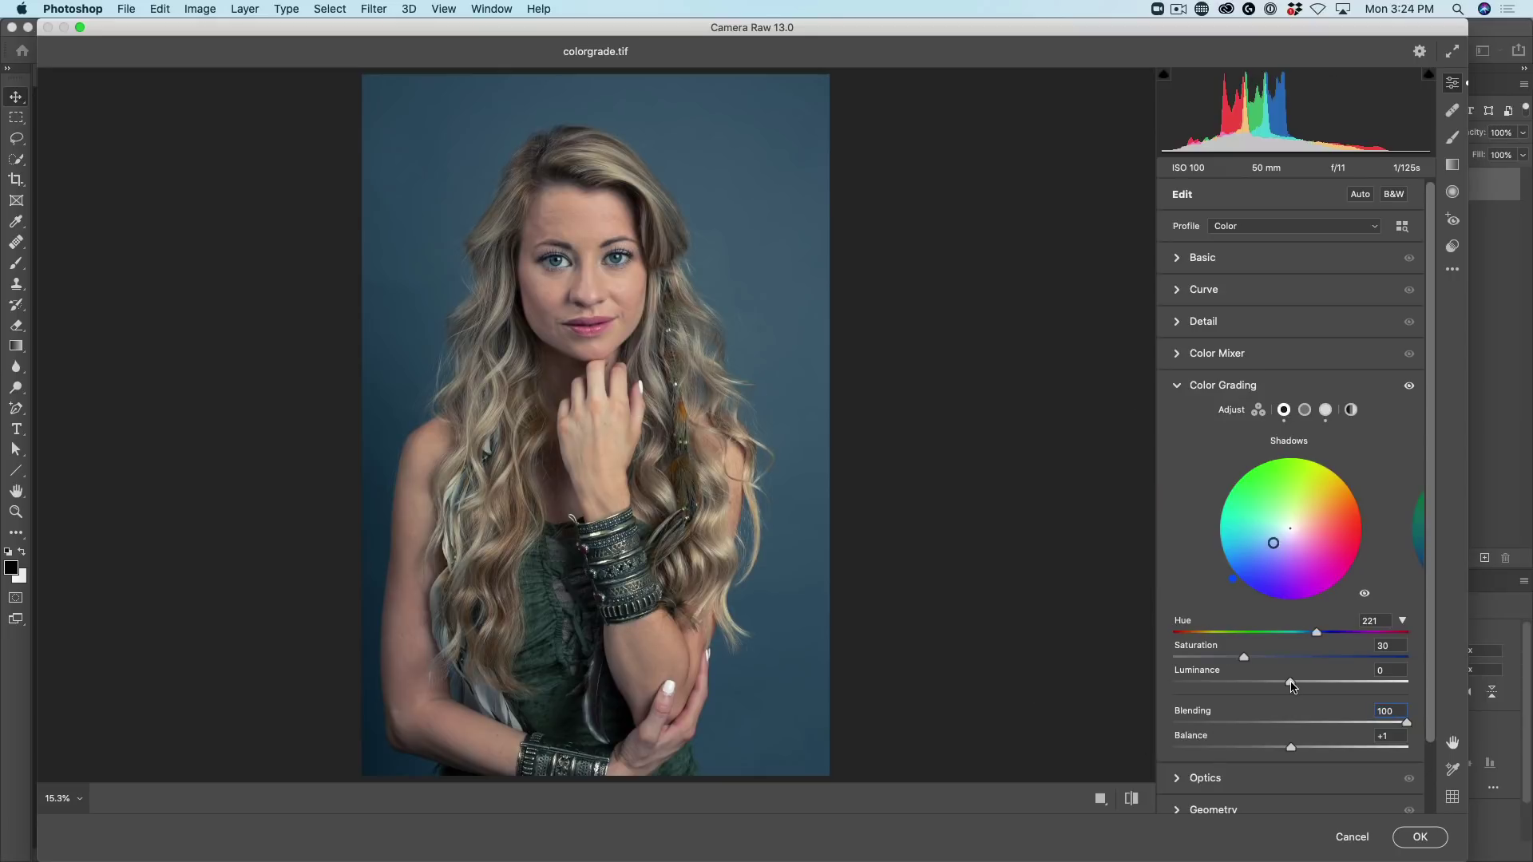
pyautogui.moveTo(1291, 685)
pyautogui.mouseDown()
pyautogui.moveTo(1232, 681)
pyautogui.moveTo(1340, 683)
pyautogui.moveTo(1262, 684)
pyautogui.mouseUp()
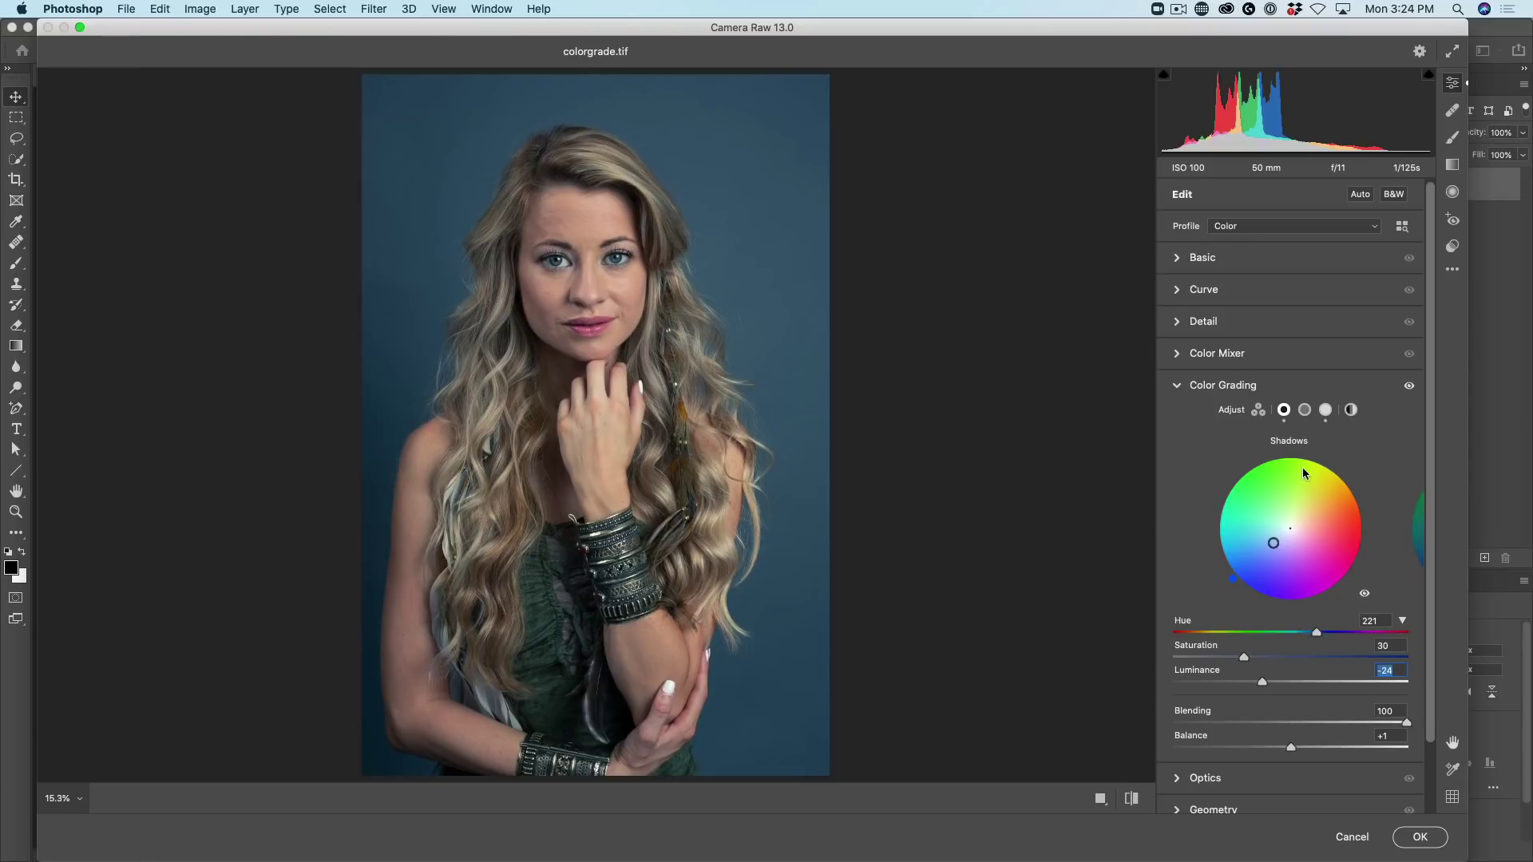
pyautogui.click(1325, 410)
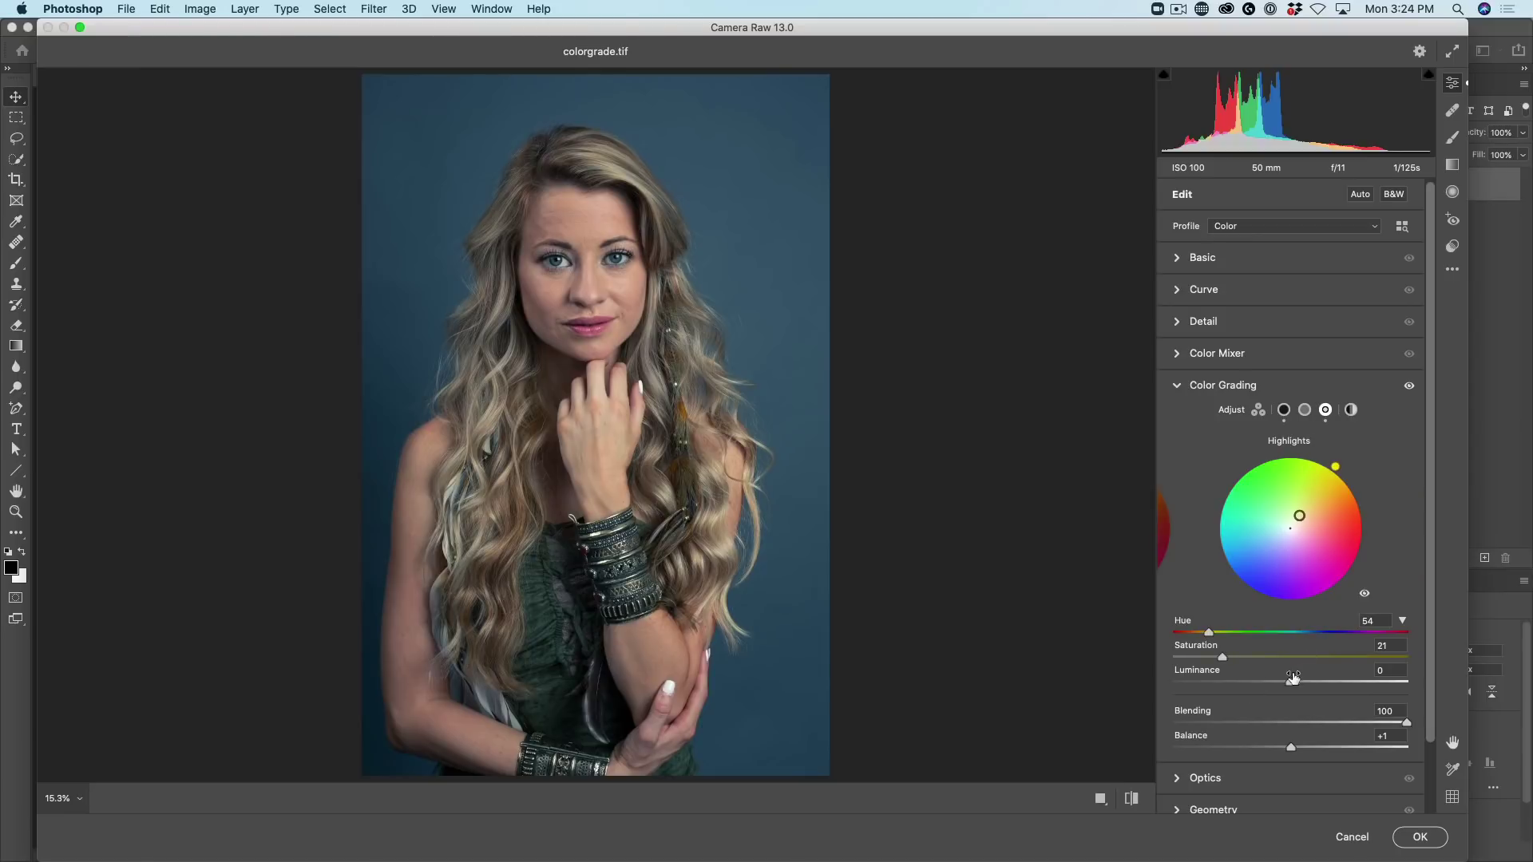
pyautogui.moveTo(1295, 682)
pyautogui.mouseDown()
pyautogui.moveTo(1344, 682)
pyautogui.moveTo(1325, 683)
pyautogui.mouseUp()
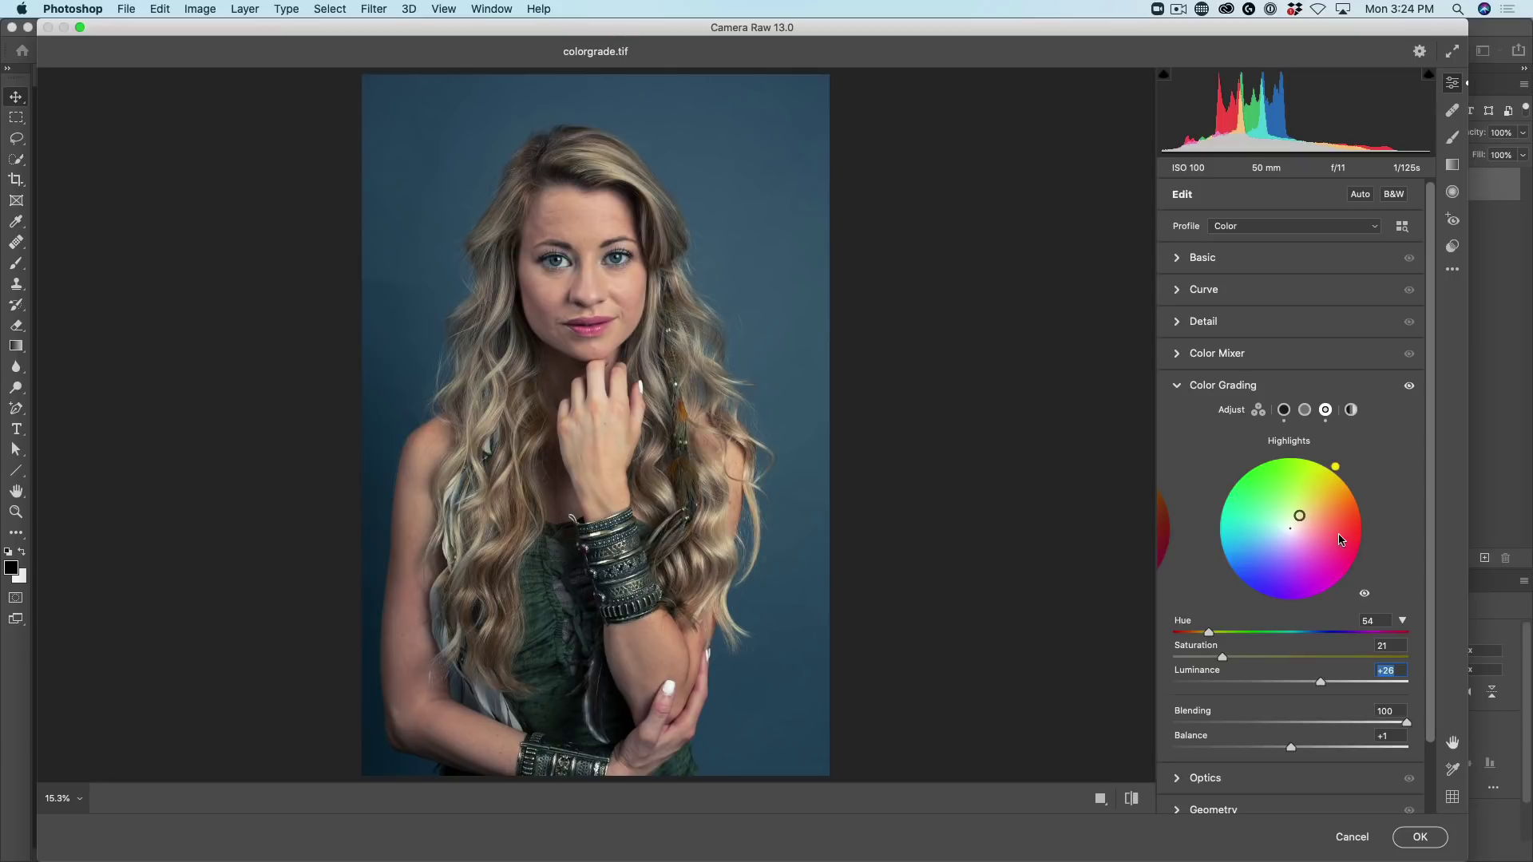
pyautogui.moveTo(1300, 518)
pyautogui.mouseDown()
pyautogui.moveTo(1276, 515)
pyautogui.moveTo(1283, 484)
pyautogui.moveTo(1318, 535)
pyautogui.moveTo(1325, 495)
pyautogui.moveTo(1305, 523)
pyautogui.mouseUp()
# Fine-tune the Highlights wheel until it reads Hue 62 and Saturation 20
pyautogui.press('alt')
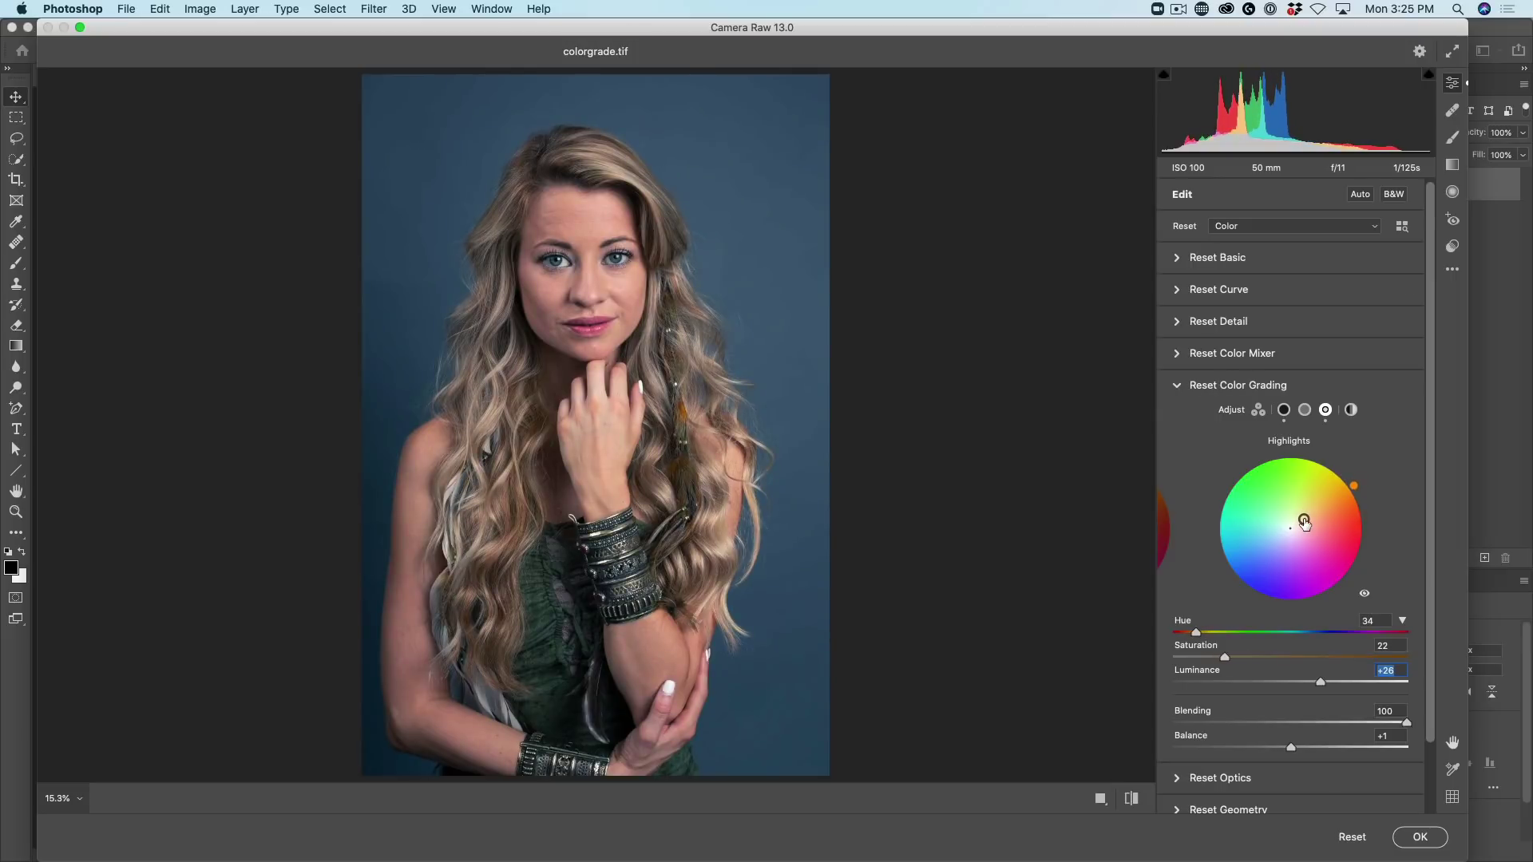
pyautogui.moveTo(1304, 520); pyautogui.dragTo(1303, 512)
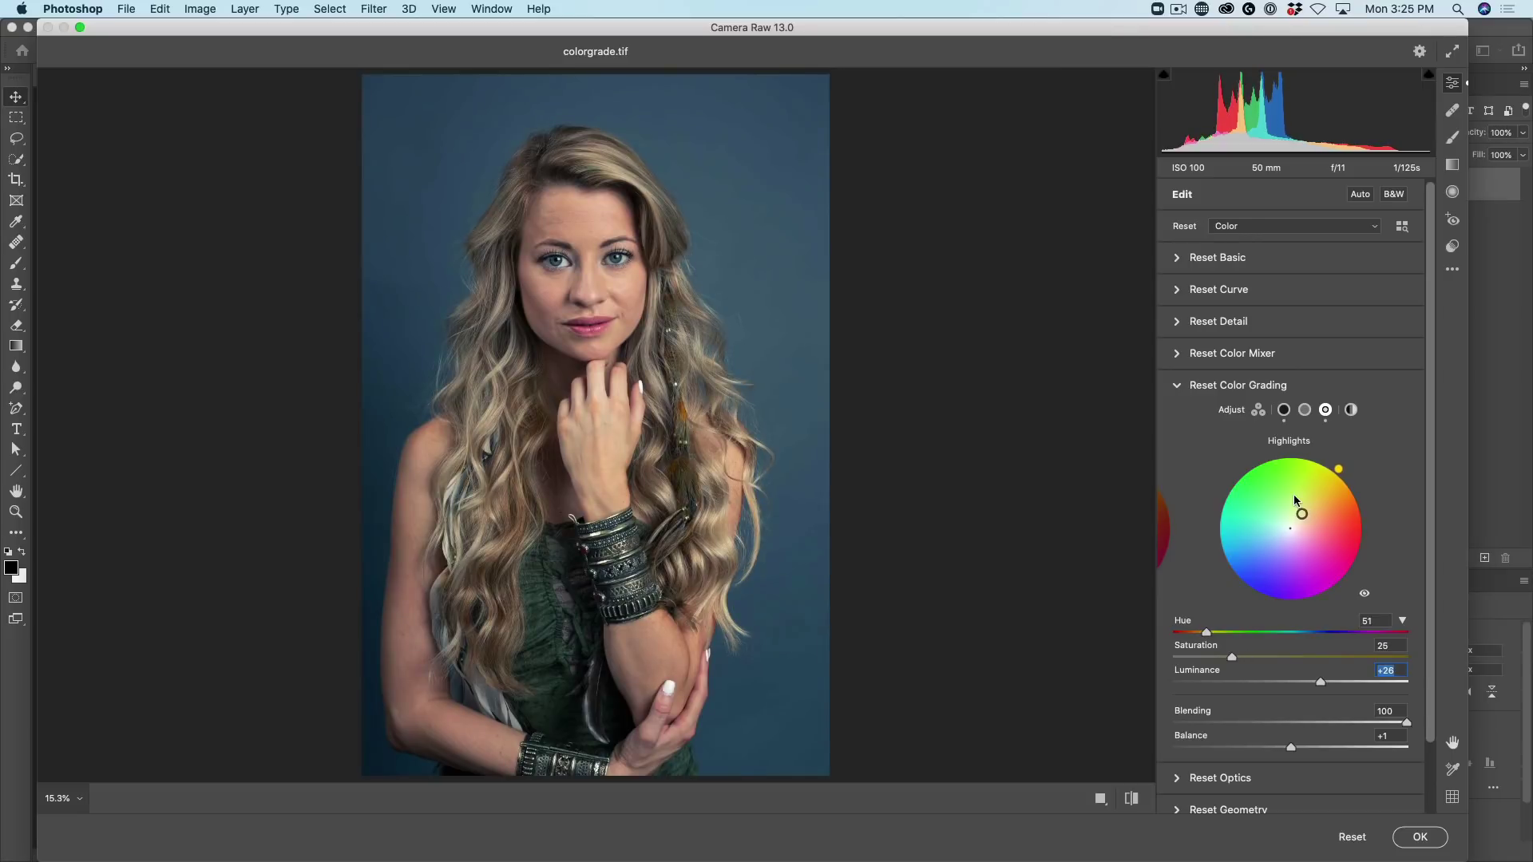
pyautogui.press('alt')
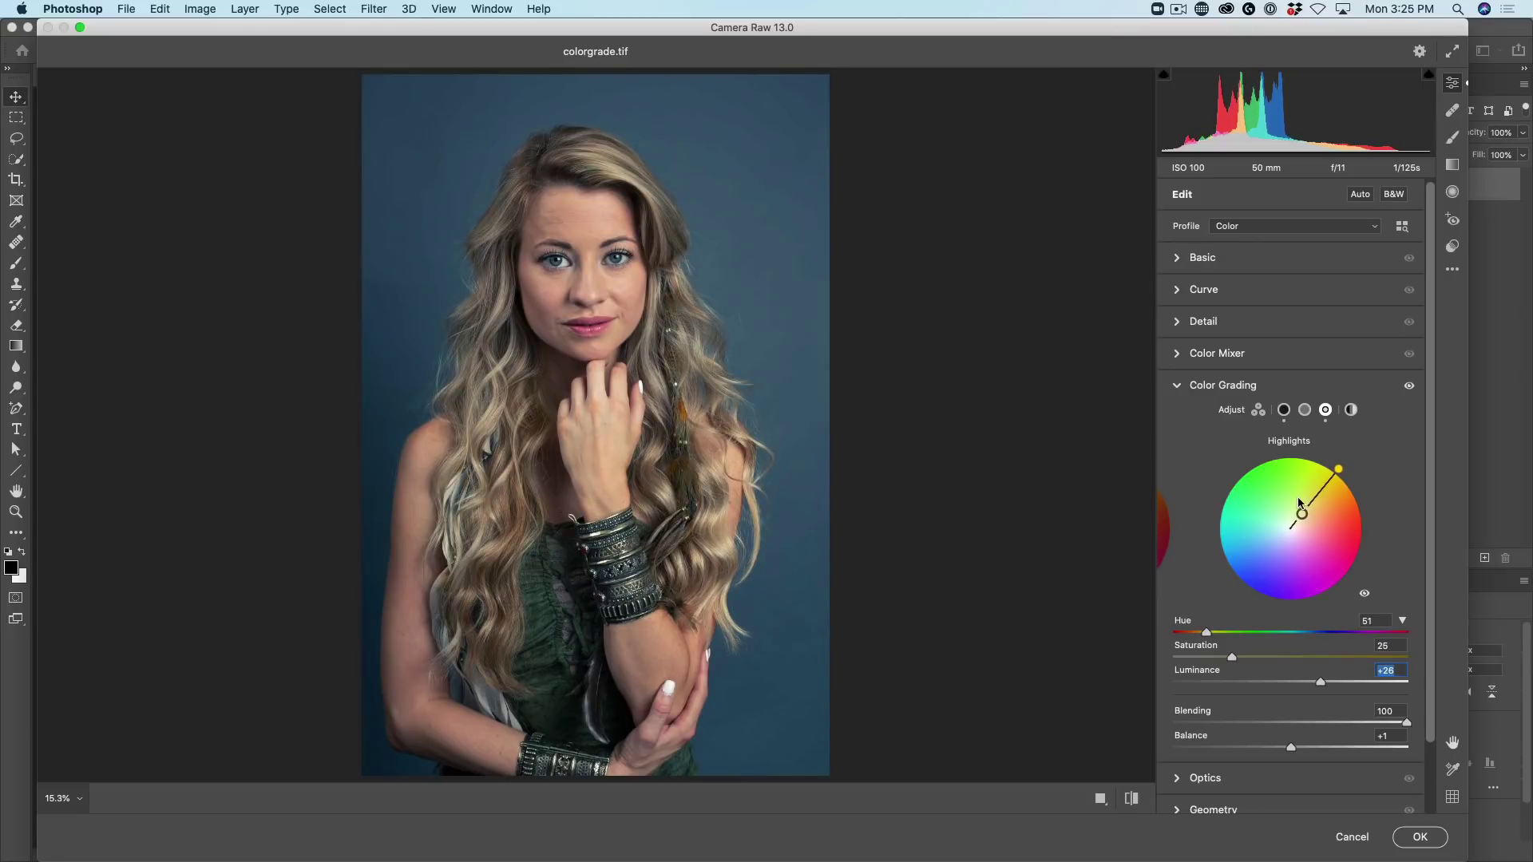
pyautogui.moveTo(1314, 514); pyautogui.dragTo(1299, 518)
pyautogui.moveTo(1299, 520)
pyautogui.mouseDown()
pyautogui.moveTo(1298, 540)
pyautogui.moveTo(1303, 520)
pyautogui.moveTo(1359, 503)
pyautogui.moveTo(1359, 550)
pyautogui.moveTo(1311, 457)
pyautogui.moveTo(1351, 491)
pyautogui.moveTo(1289, 457)
pyautogui.moveTo(1246, 499)
pyautogui.moveTo(1292, 459)
pyautogui.moveTo(1323, 471)
pyautogui.mouseUp()
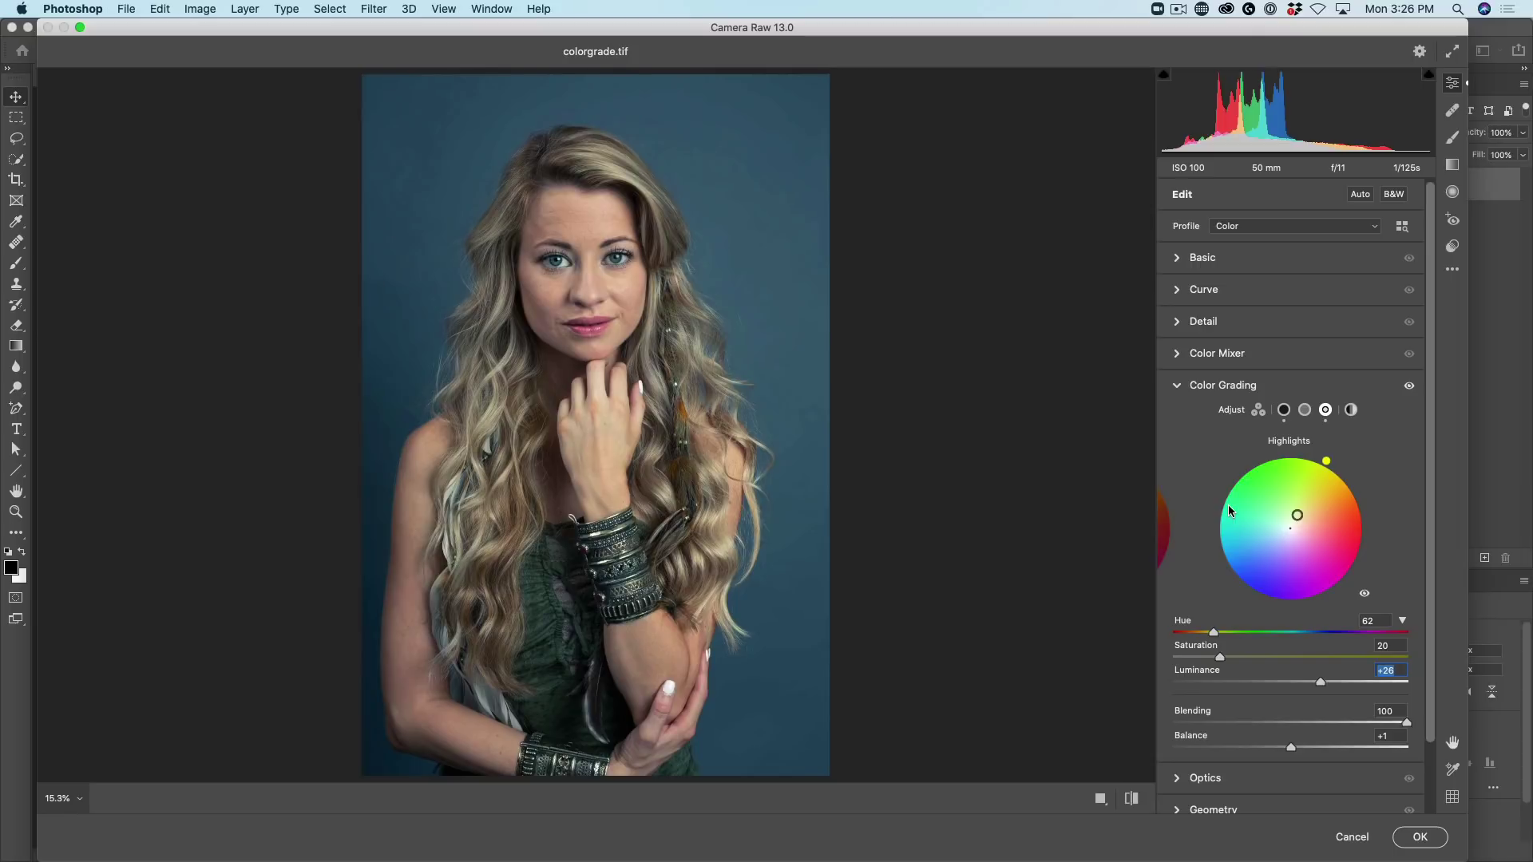
# Tint the midtones warm yellow at Hue 46, Saturation 18, Luminance -12
pyautogui.click(1307, 409)
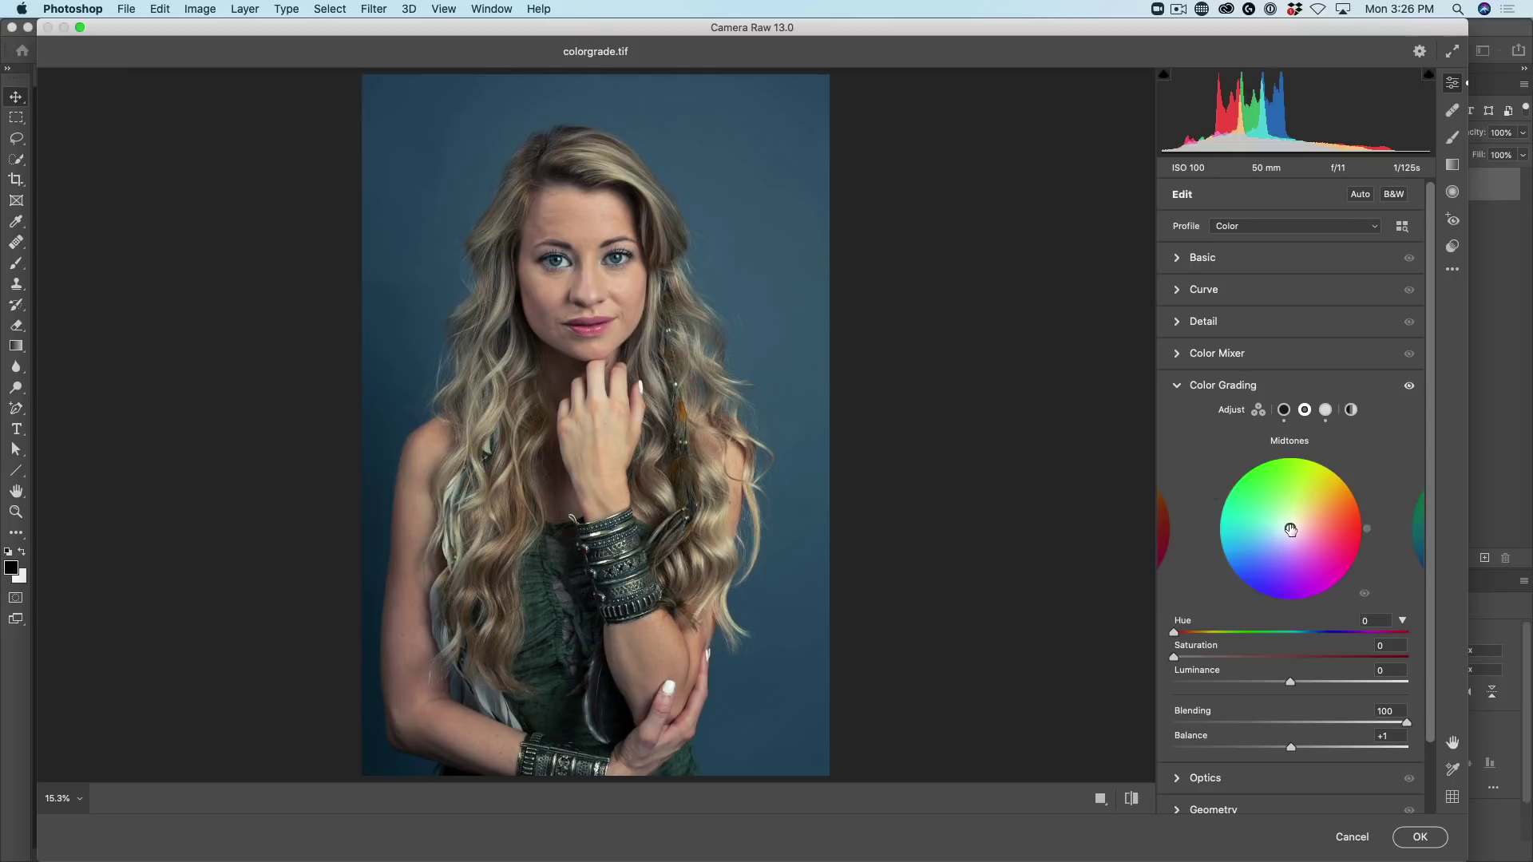
pyautogui.moveTo(1291, 525)
pyautogui.mouseDown()
pyautogui.moveTo(1273, 500)
pyautogui.moveTo(1286, 518)
pyautogui.mouseUp()
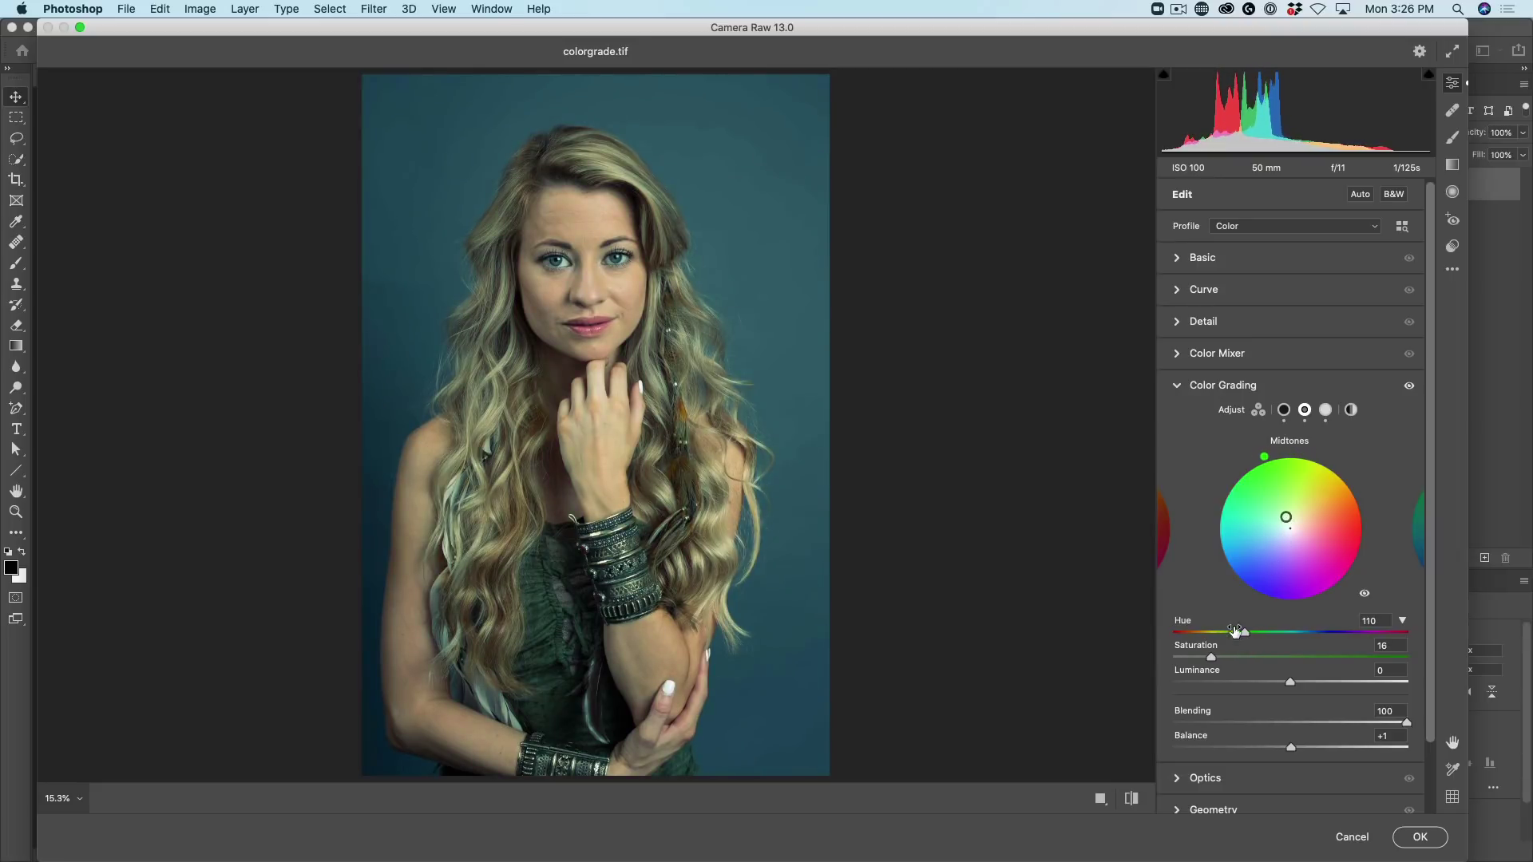
pyautogui.moveTo(1212, 659); pyautogui.dragTo(1320, 622)
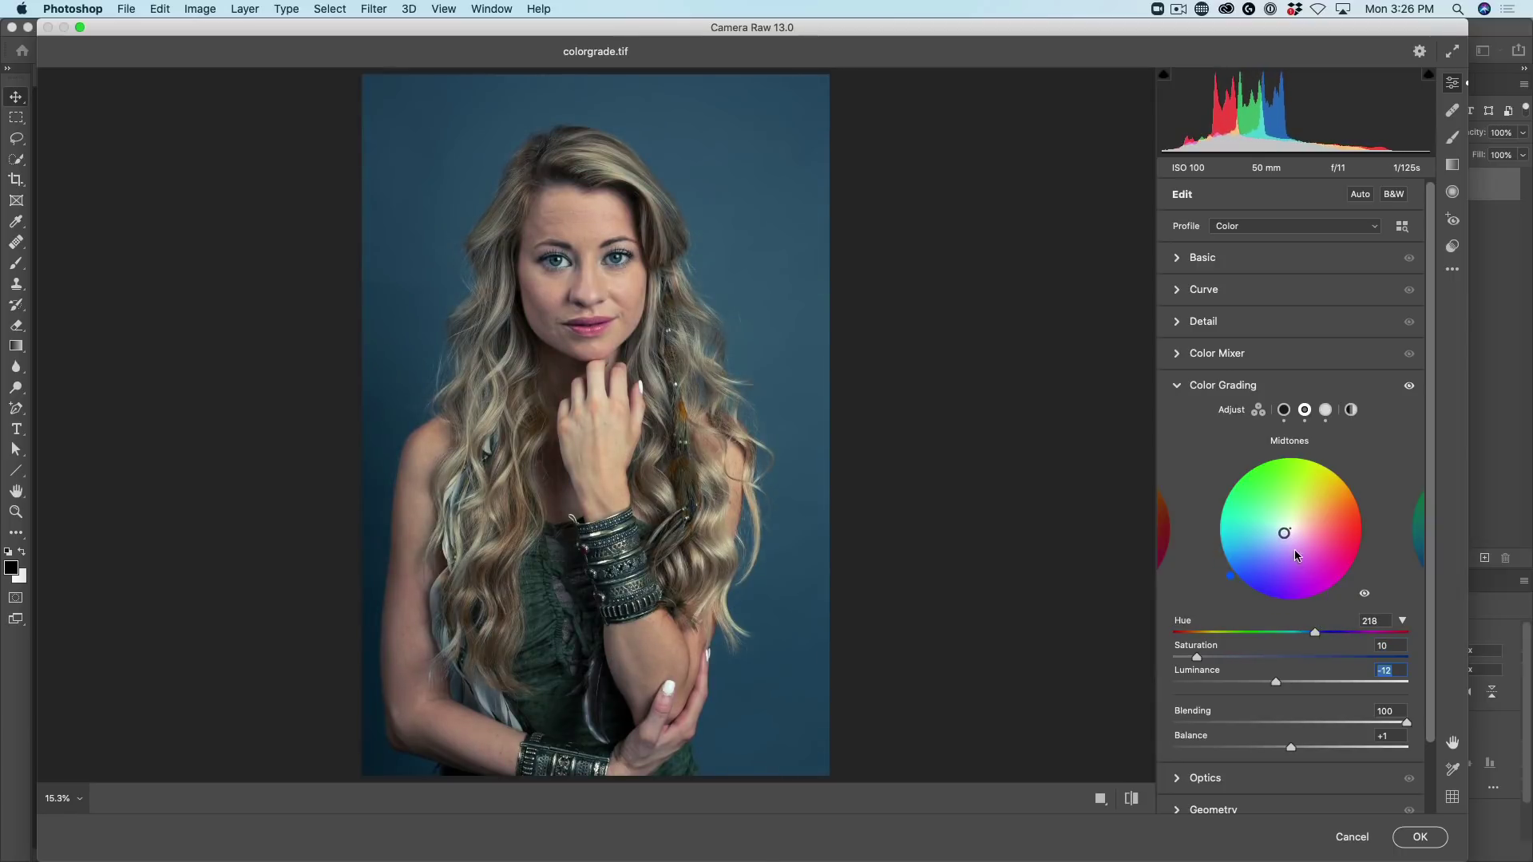
pyautogui.press('alt')
pyautogui.moveTo(1283, 534); pyautogui.dragTo(1300, 520)
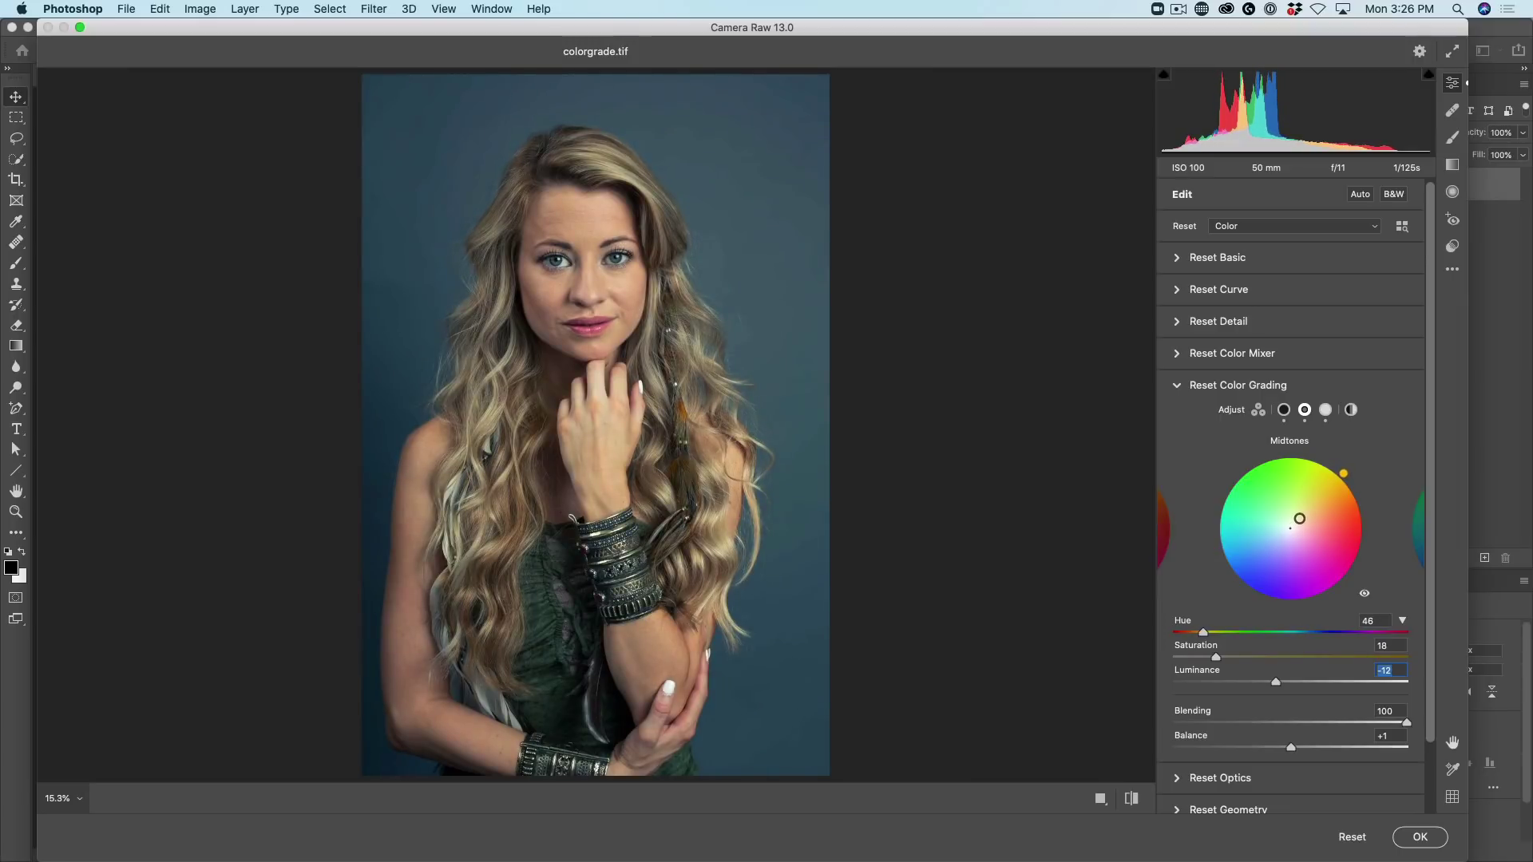
# Drop the highlights saturation to 0 and raise the midtones saturation to 43
pyautogui.click(1326, 411)
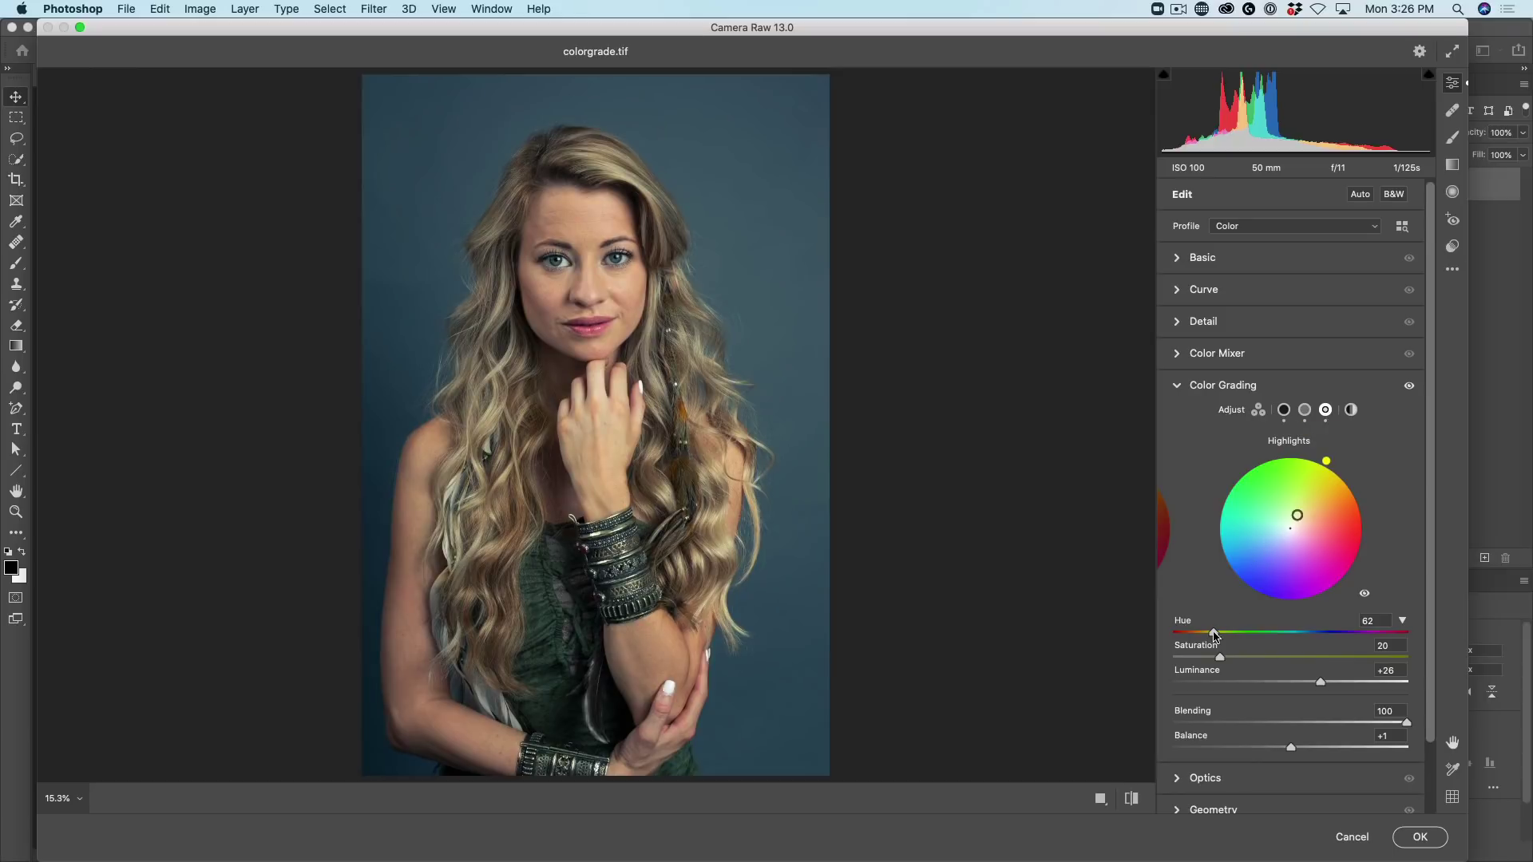
pyautogui.moveTo(1219, 656); pyautogui.dragTo(1078, 649)
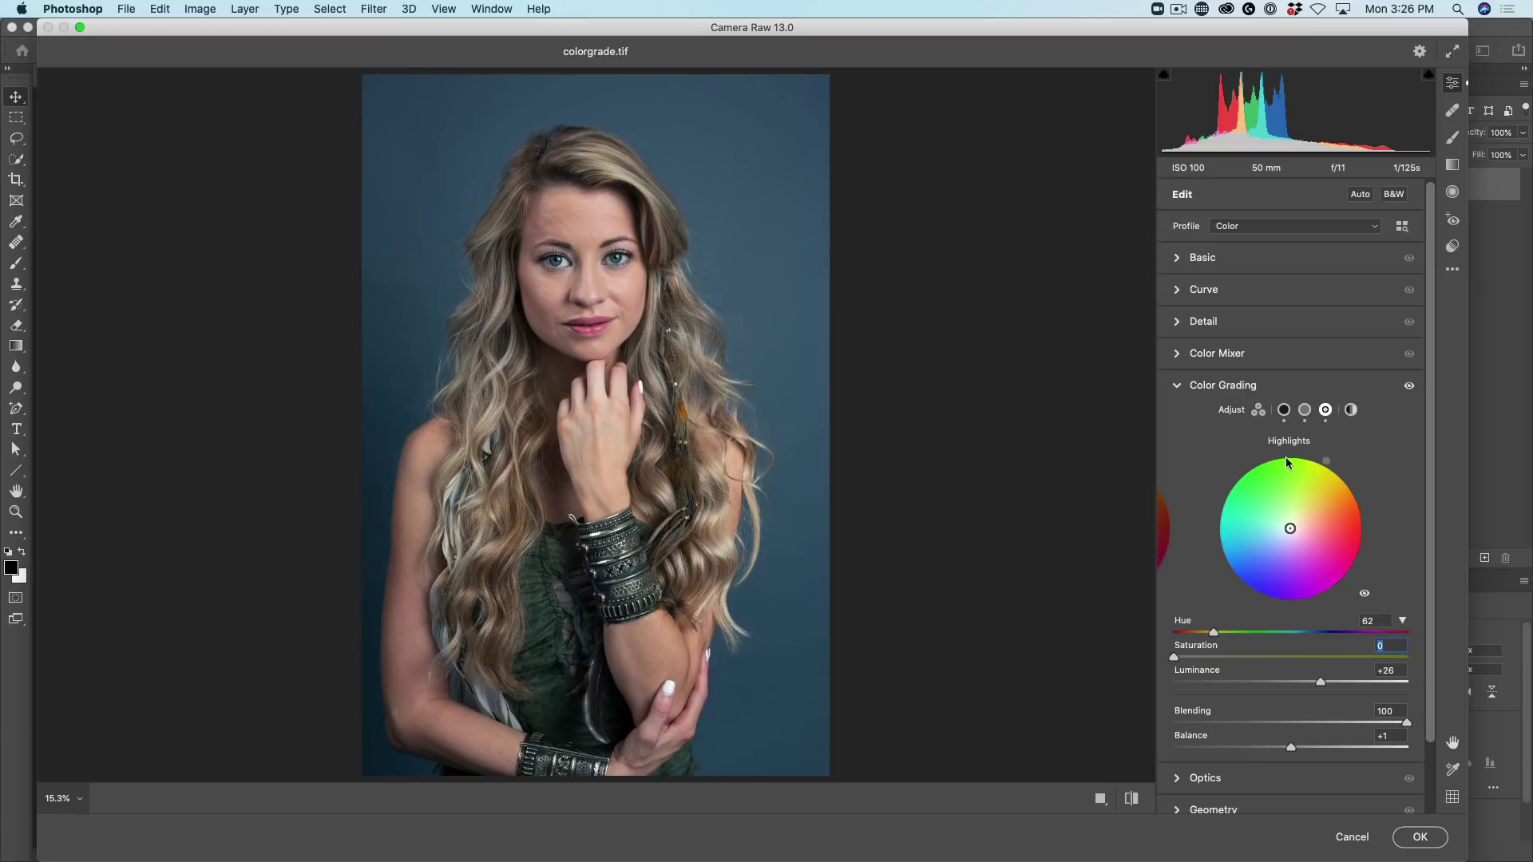
pyautogui.click(1305, 411)
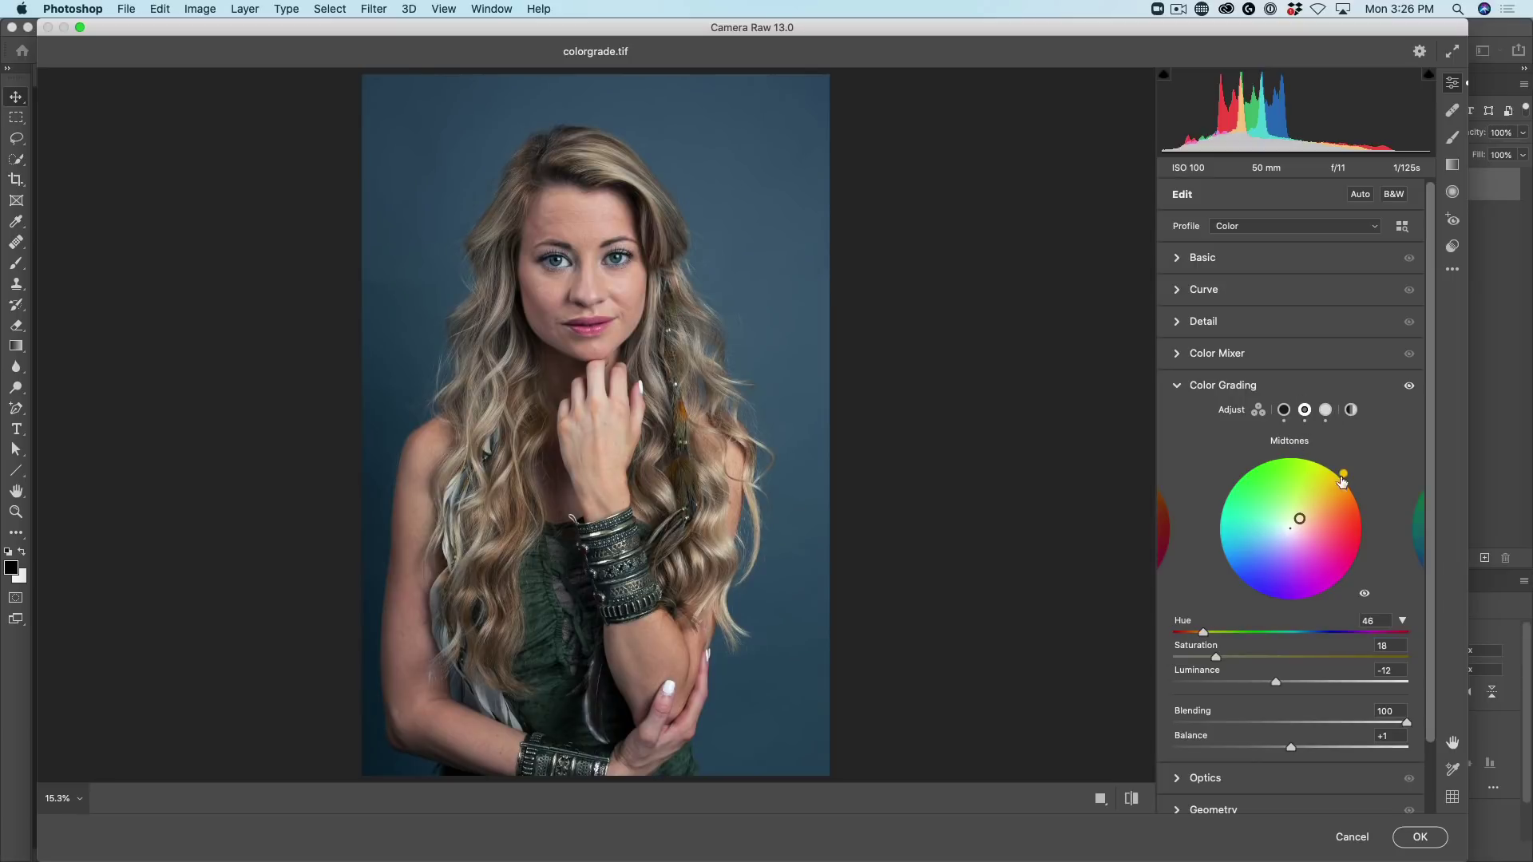
pyautogui.moveTo(1303, 520); pyautogui.dragTo(1312, 506)
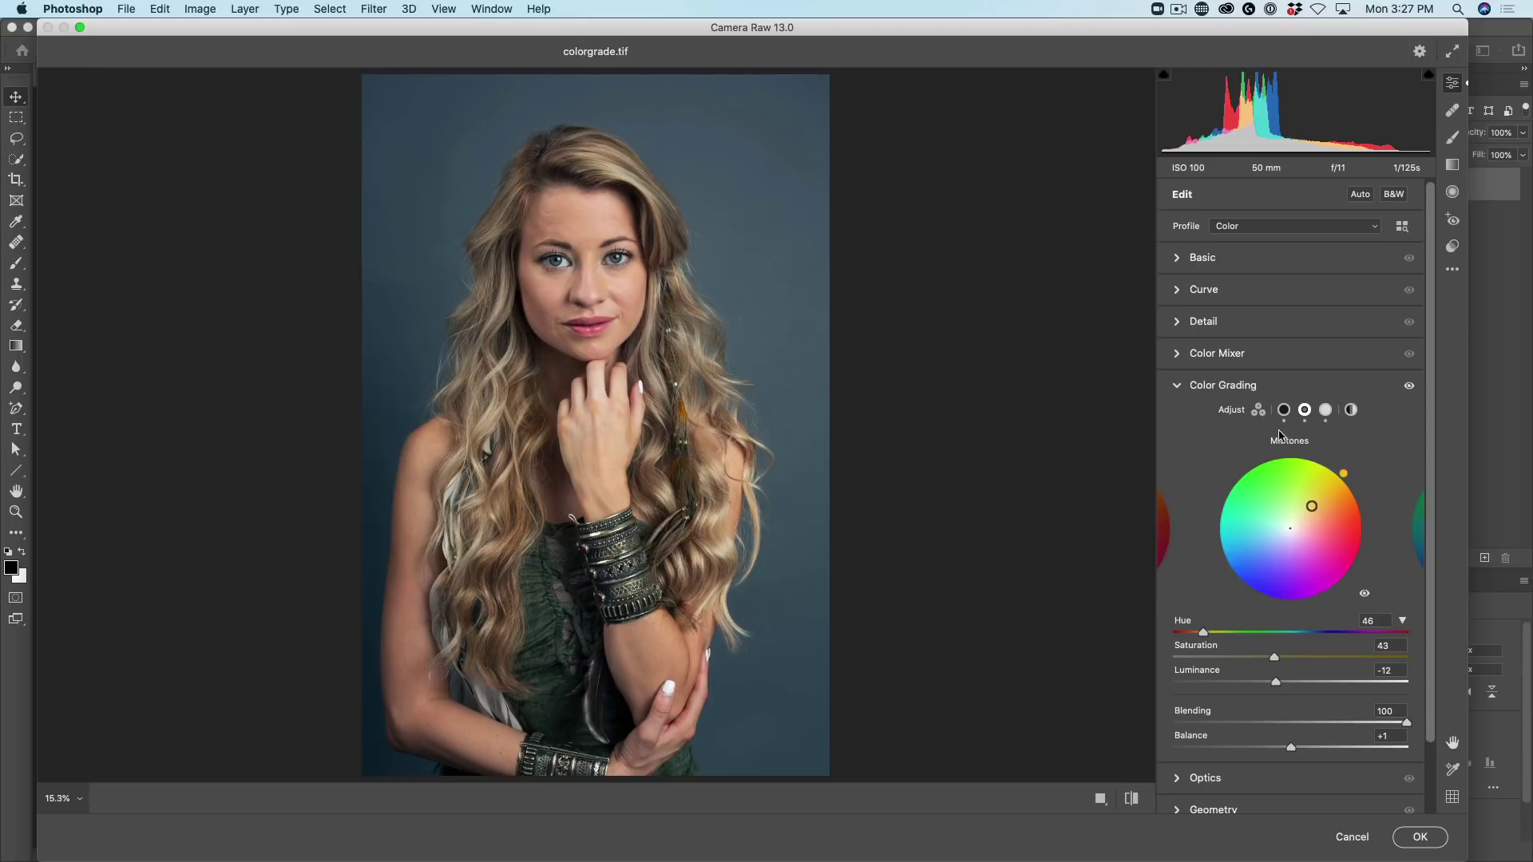
# Add a Global teal grade of Hue 187, Saturation 9, comparing it with grading off
pyautogui.click(1351, 410)
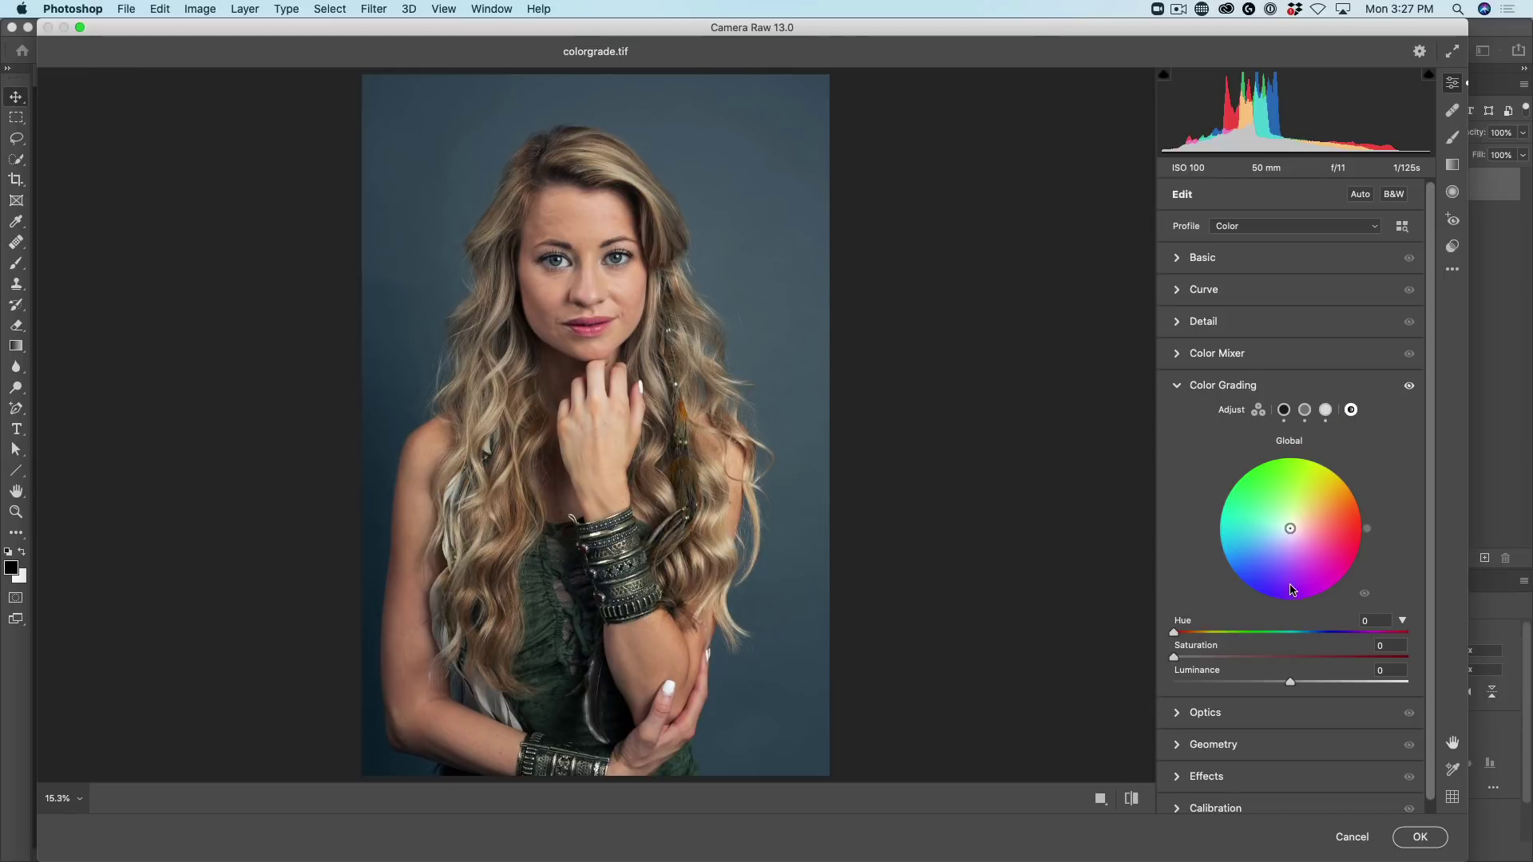
pyautogui.moveTo(1291, 531); pyautogui.dragTo(1283, 529)
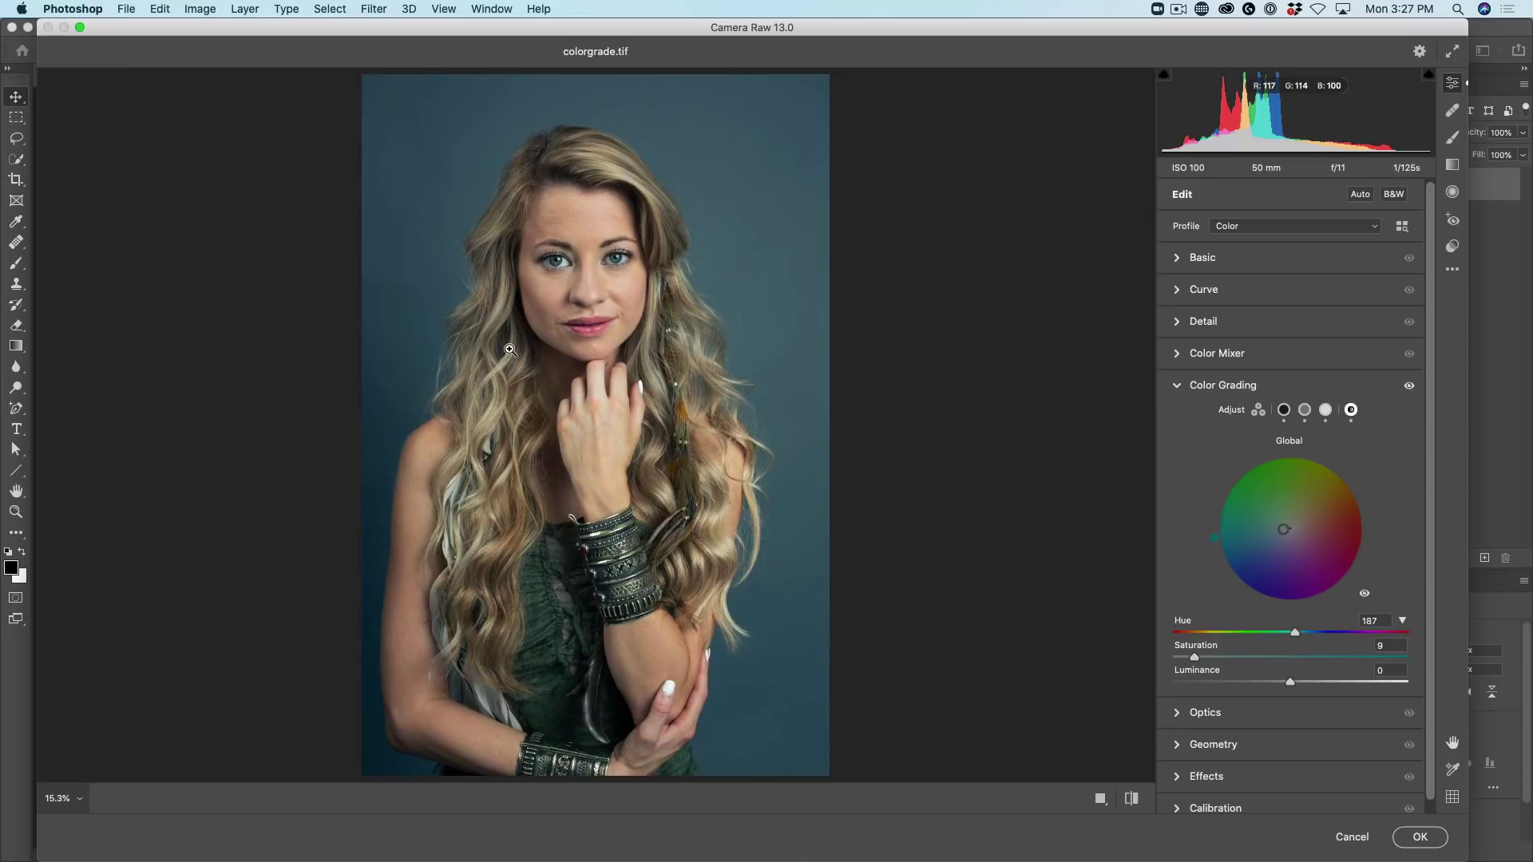
pyautogui.click(1410, 387)
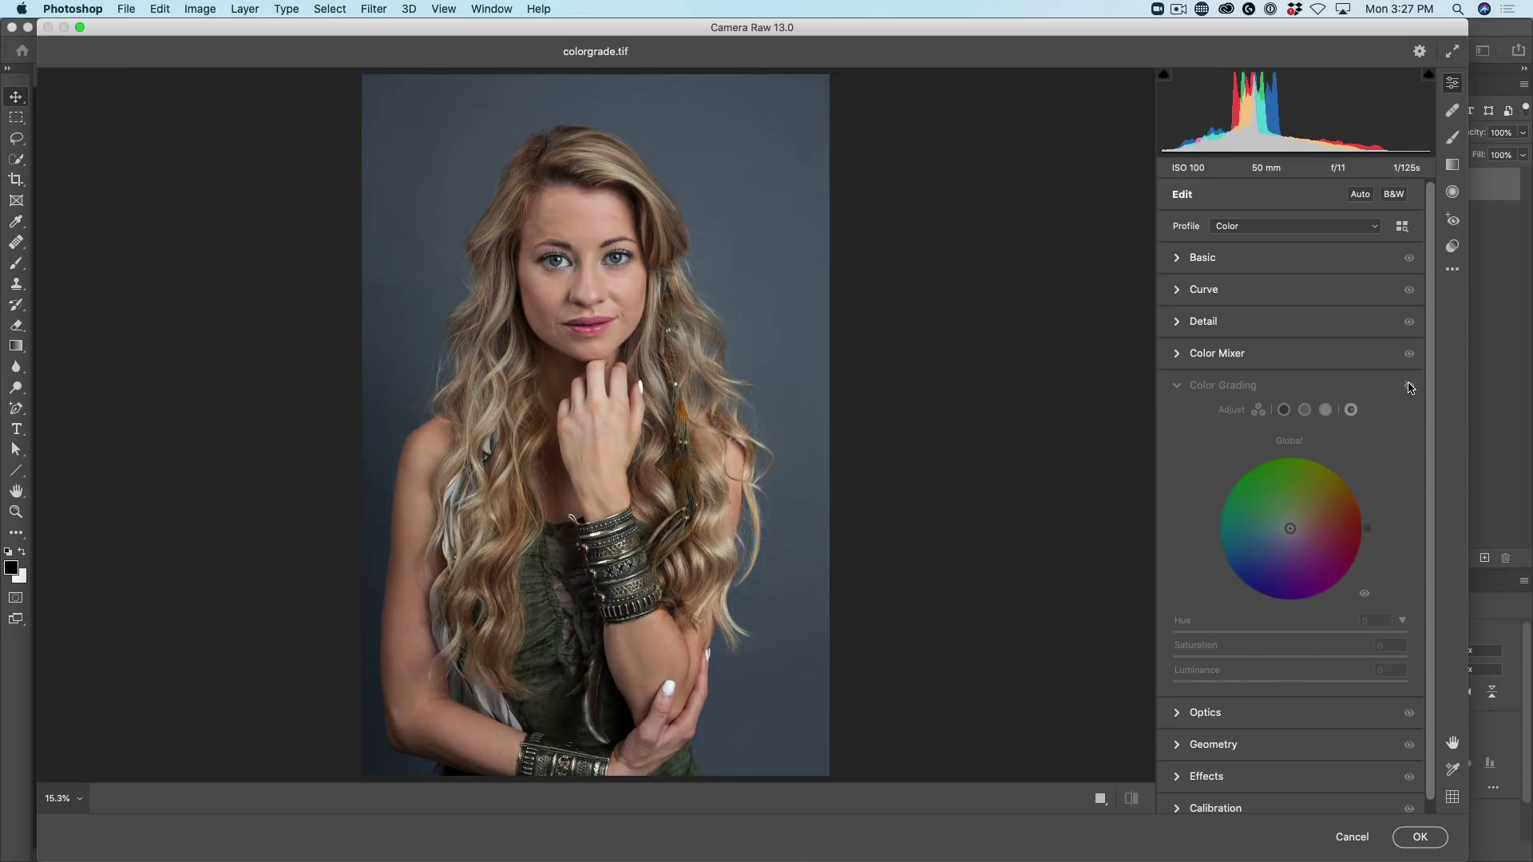
pyautogui.click(1409, 387)
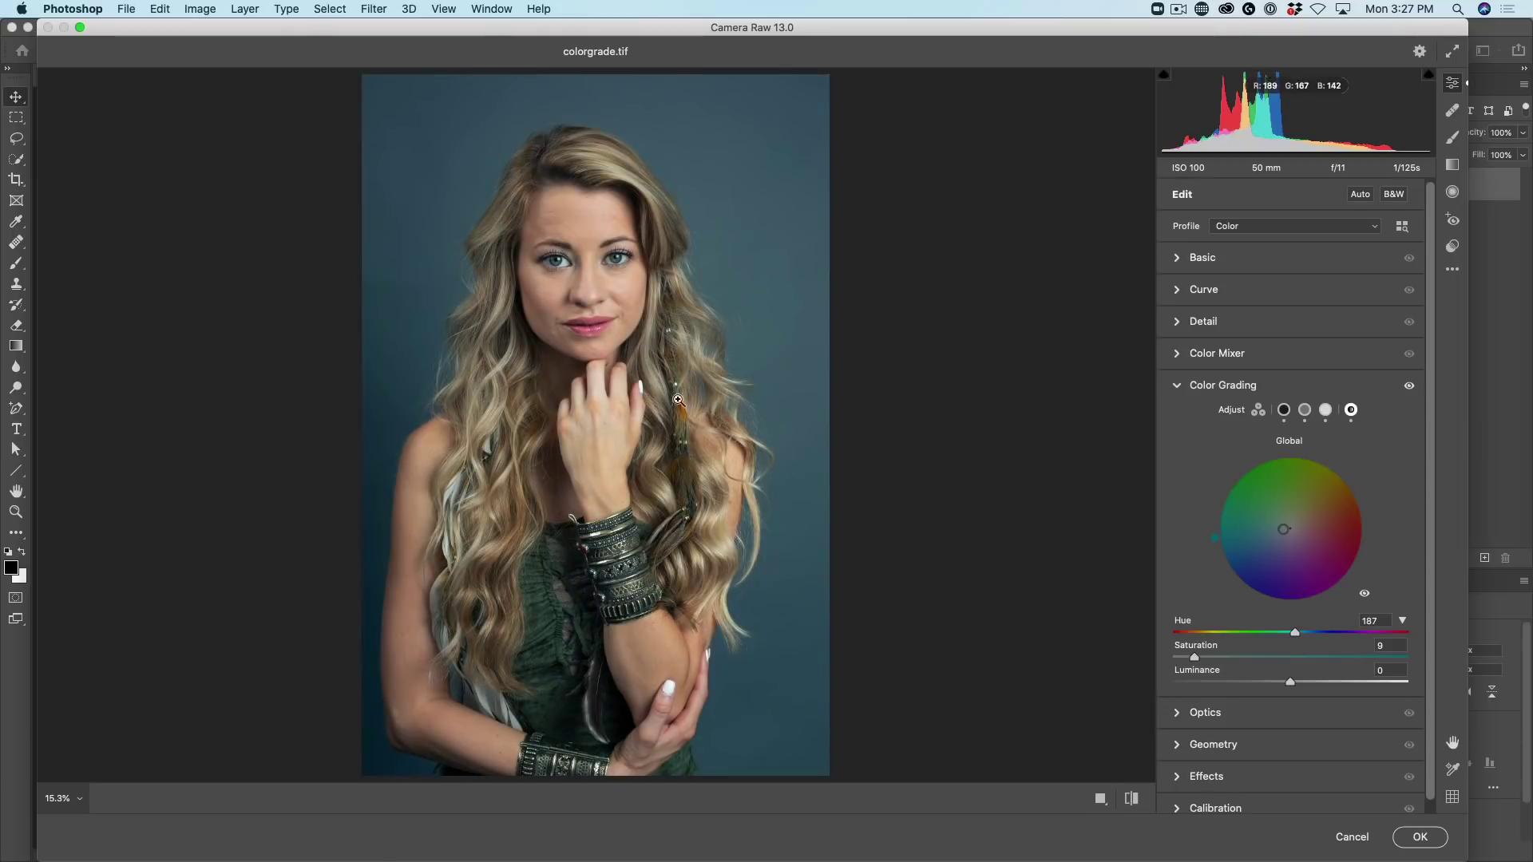
# Save the current grade as the preset 'fashioncool' and commit it to the portrait
pyautogui.click(1456, 248)
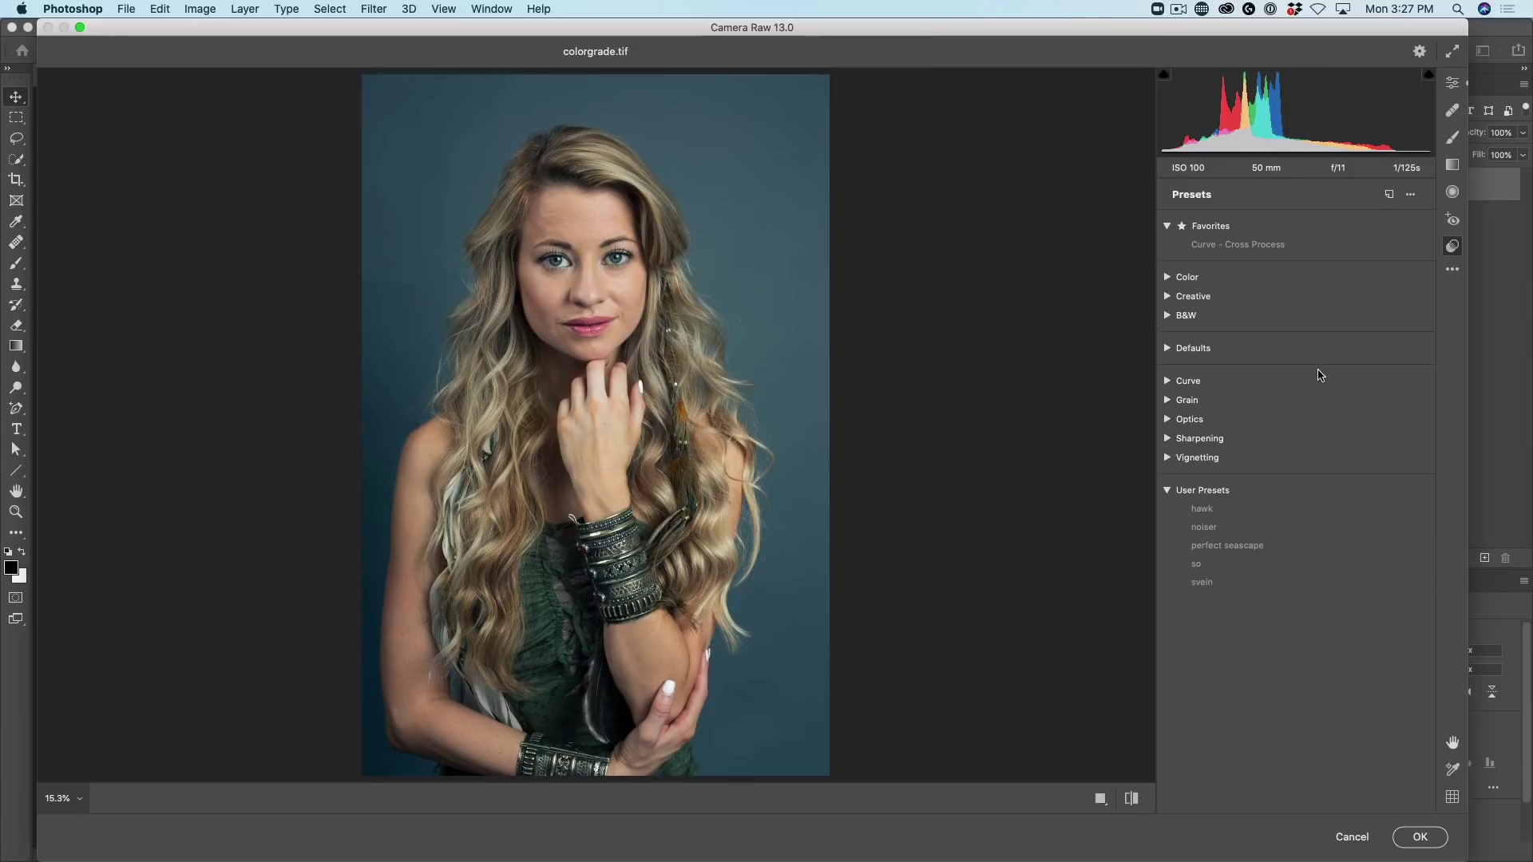
pyautogui.click(1389, 195)
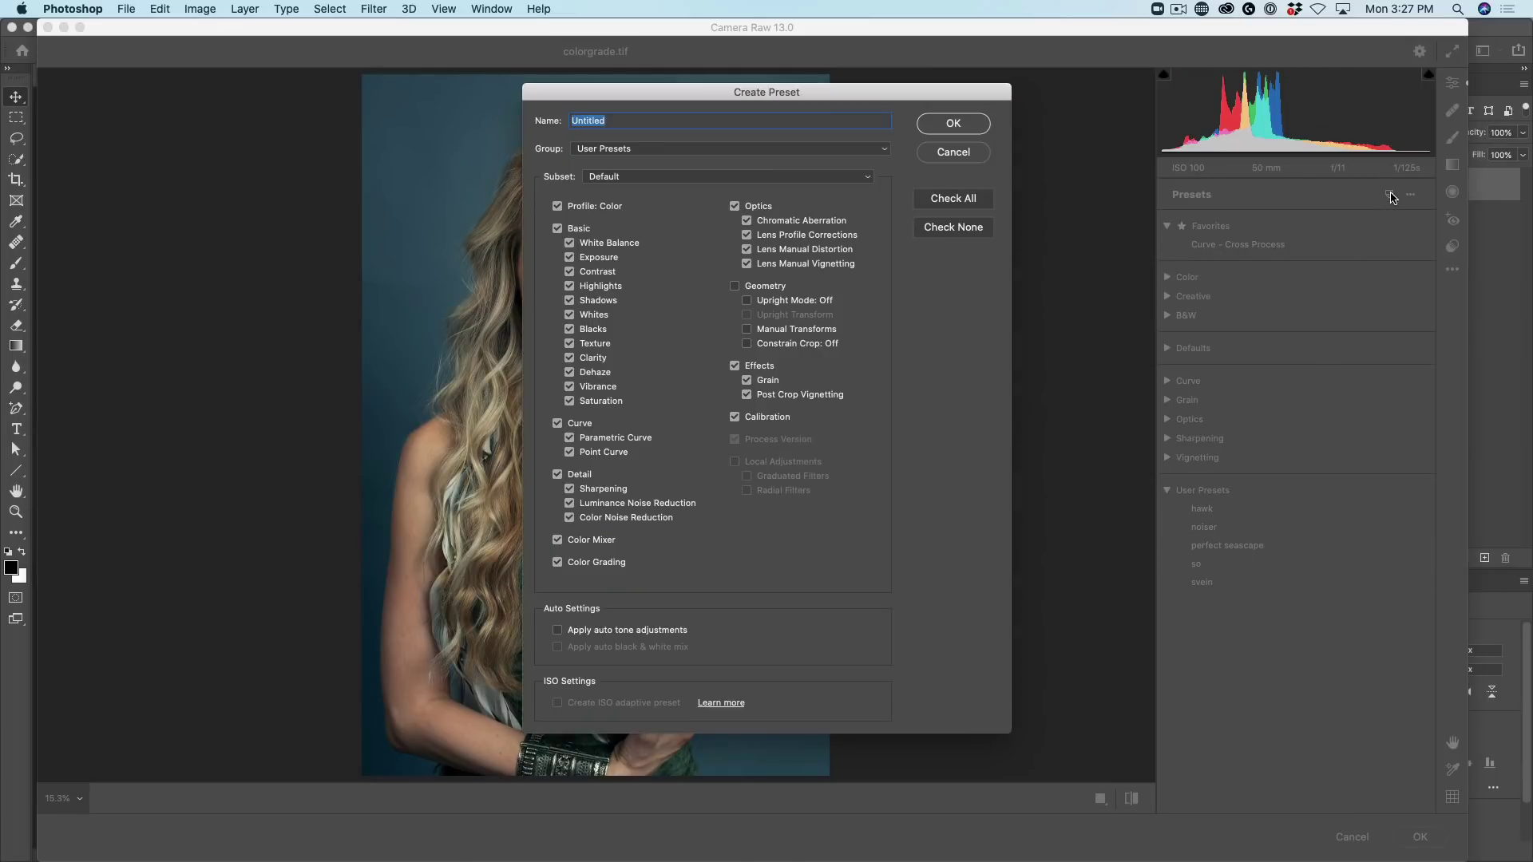
pyautogui.write('fashioncool')
pyautogui.click(952, 124)
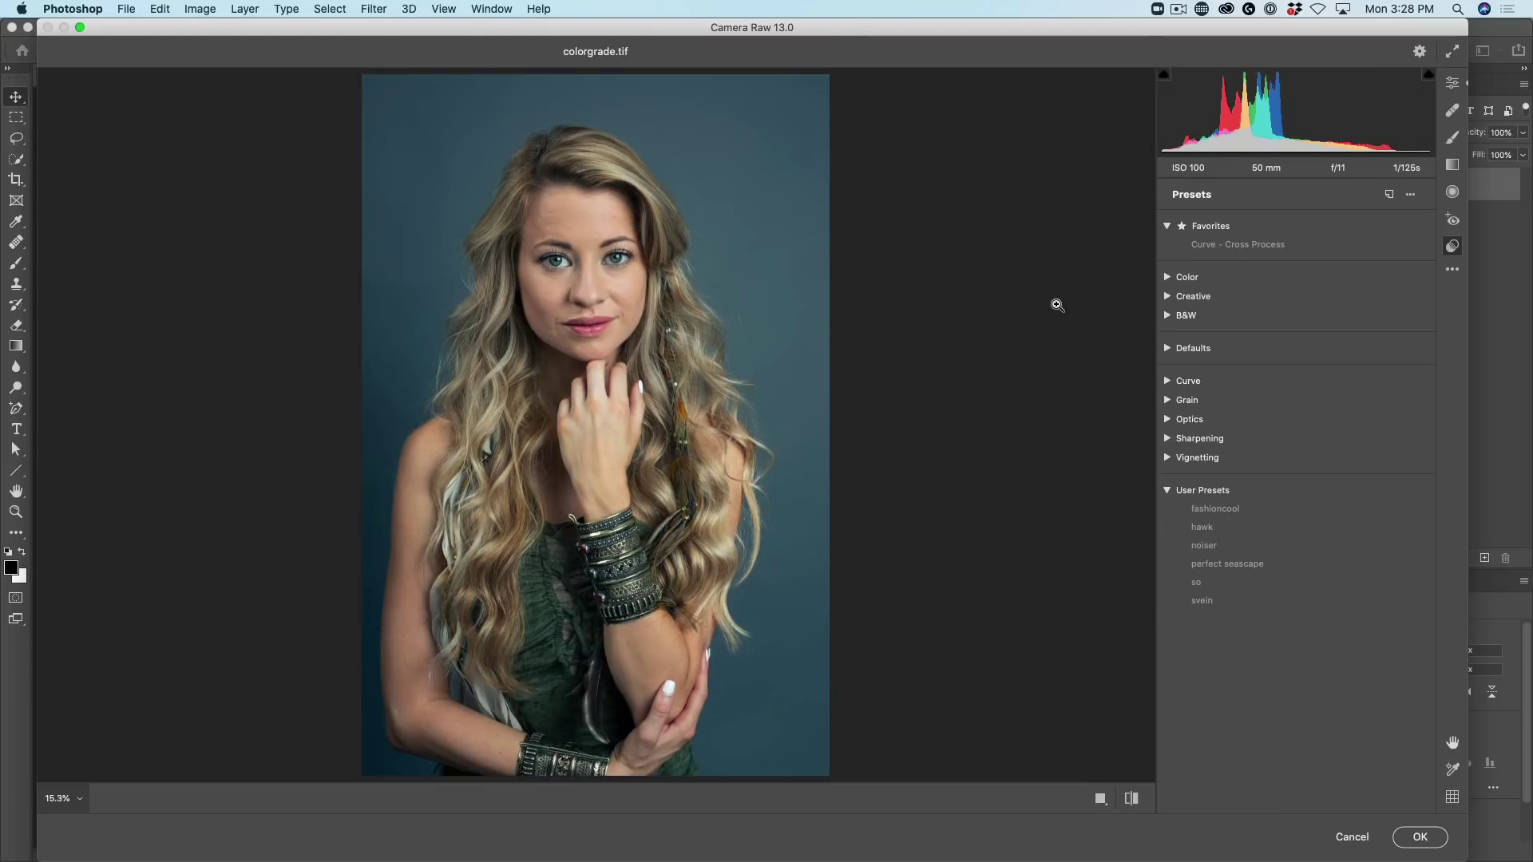
pyautogui.click(1453, 83)
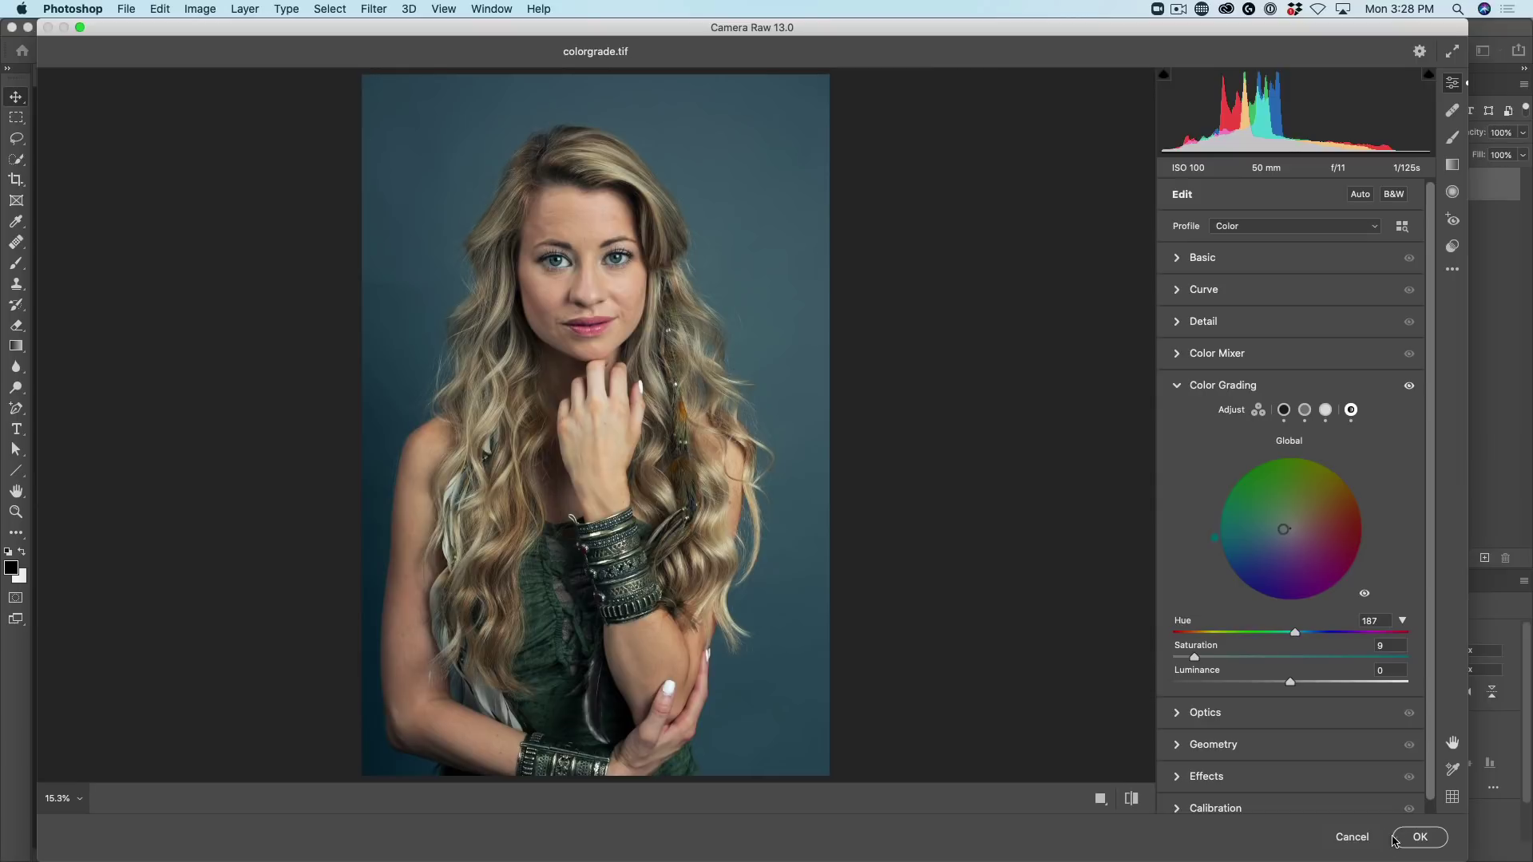
pyautogui.click(1425, 838)
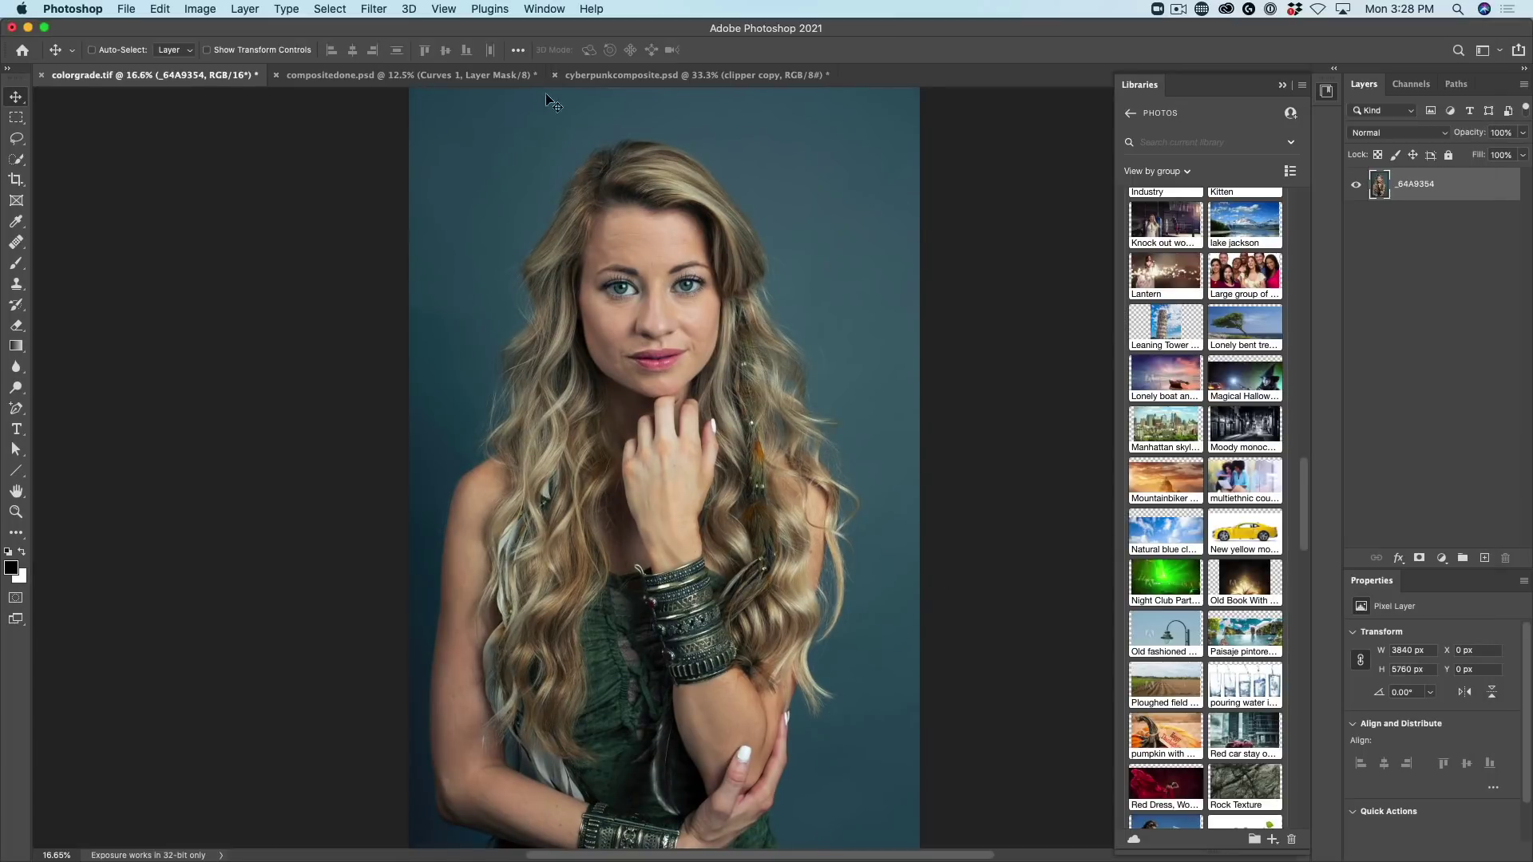
# In compositedone.psd, hide Layer 7 and the Color Lookup 1 adjustment
pyautogui.click(323, 76)
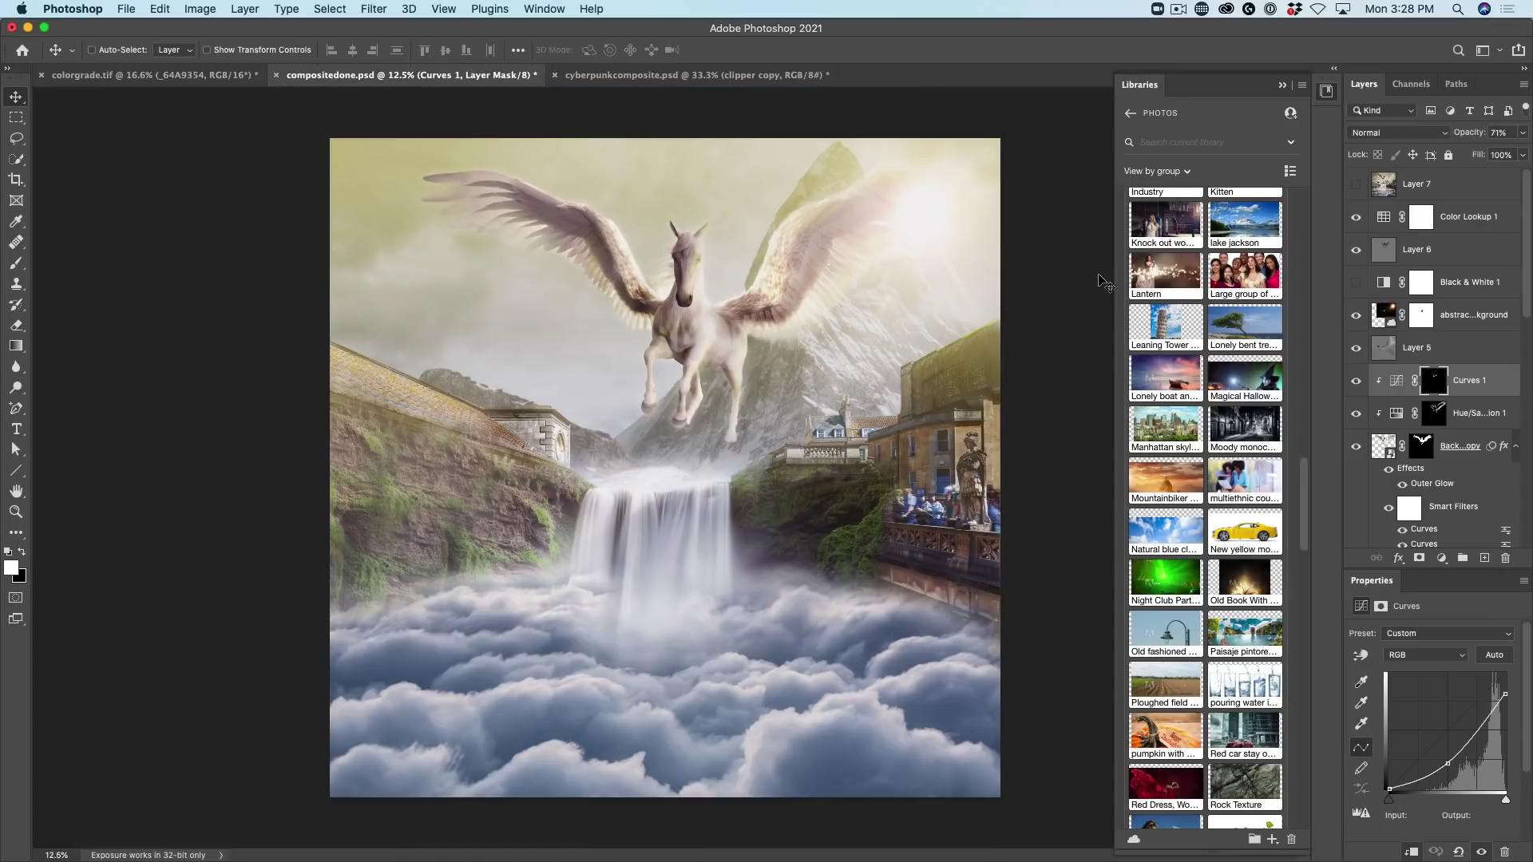
pyautogui.click(1358, 186)
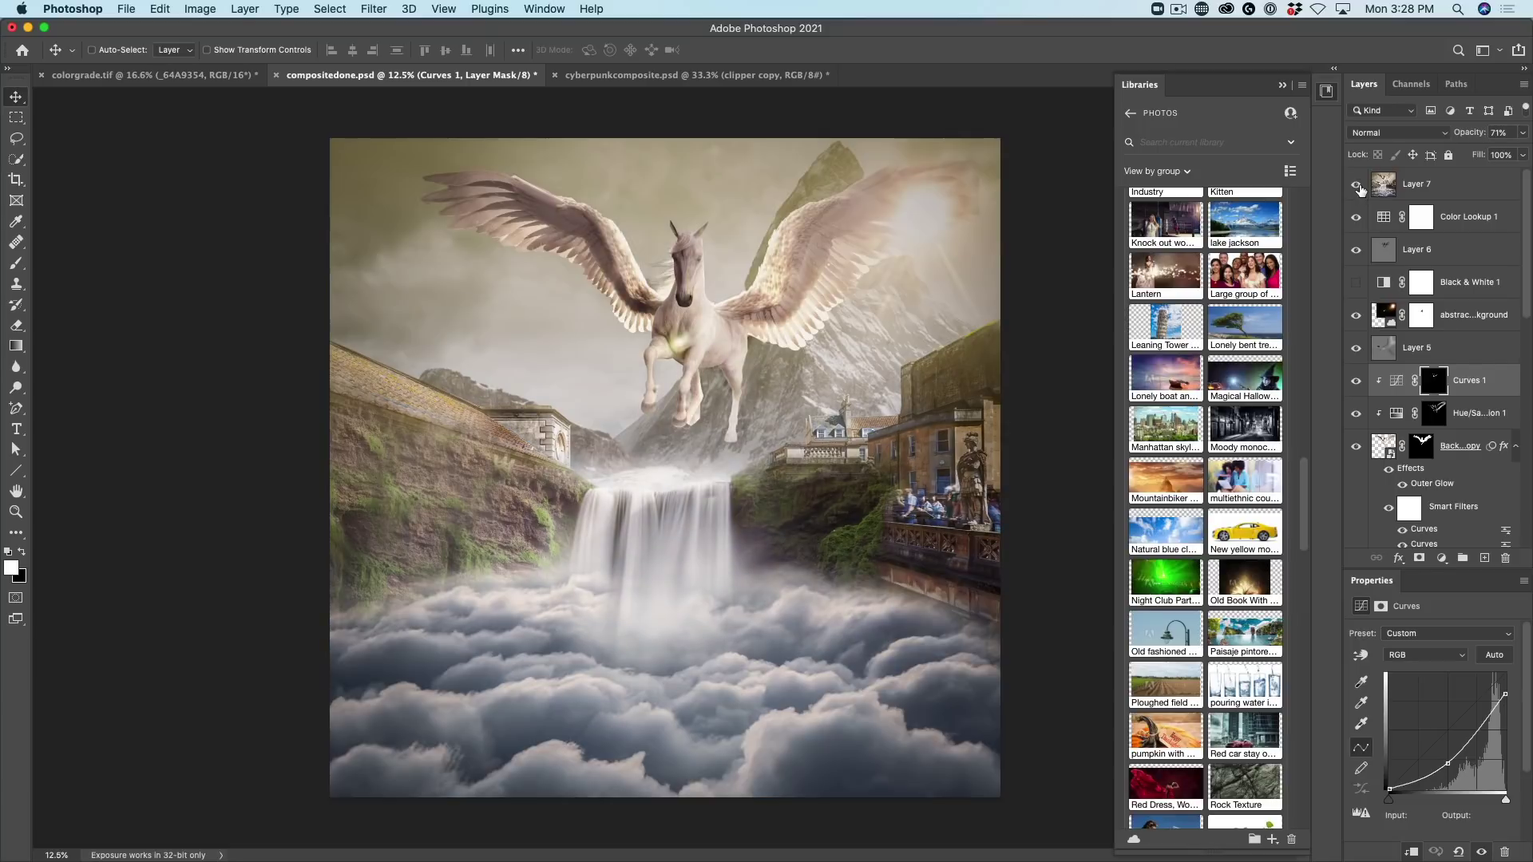
pyautogui.click(1357, 218)
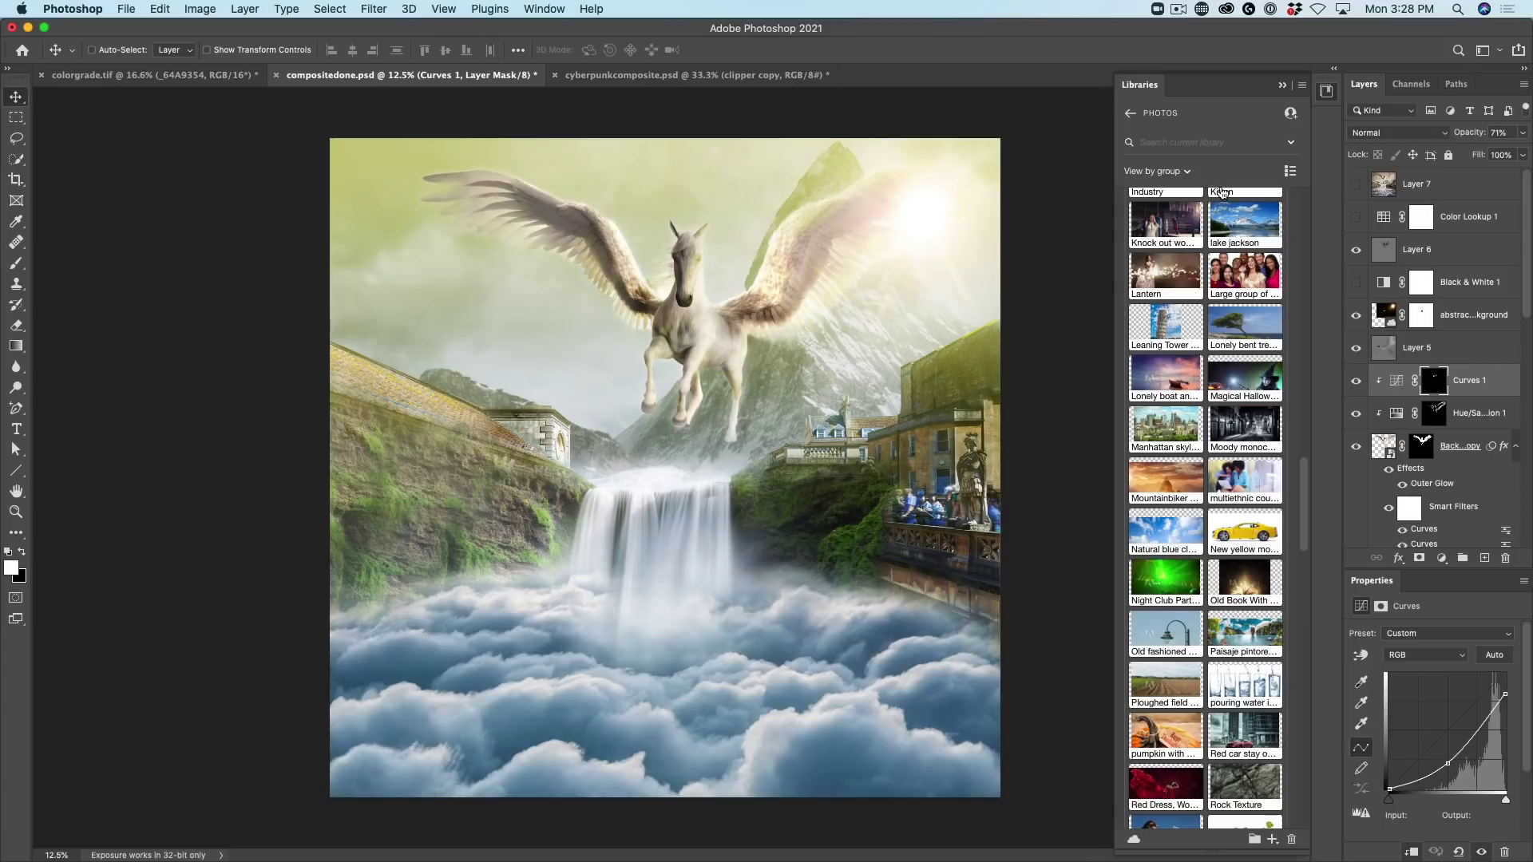
# Select Layer 6 through the bottom layer and convert them into one smart object
pyautogui.click(1454, 249)
pyautogui.scroll(-5, 1473, 320)
pyautogui.scroll(-6, 1474, 335)
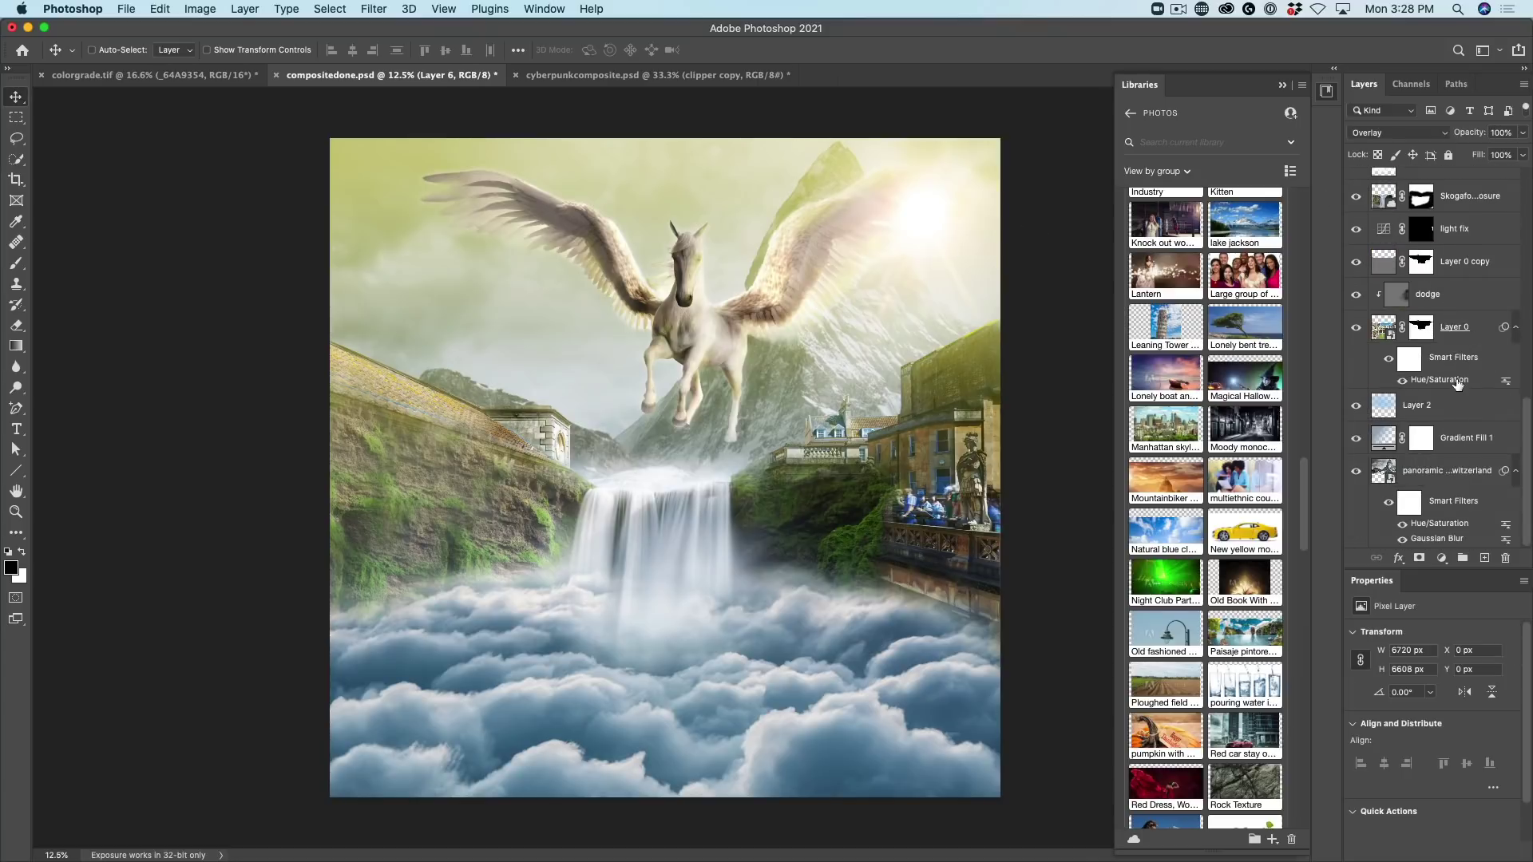
pyautogui.scroll(10, 1458, 464)
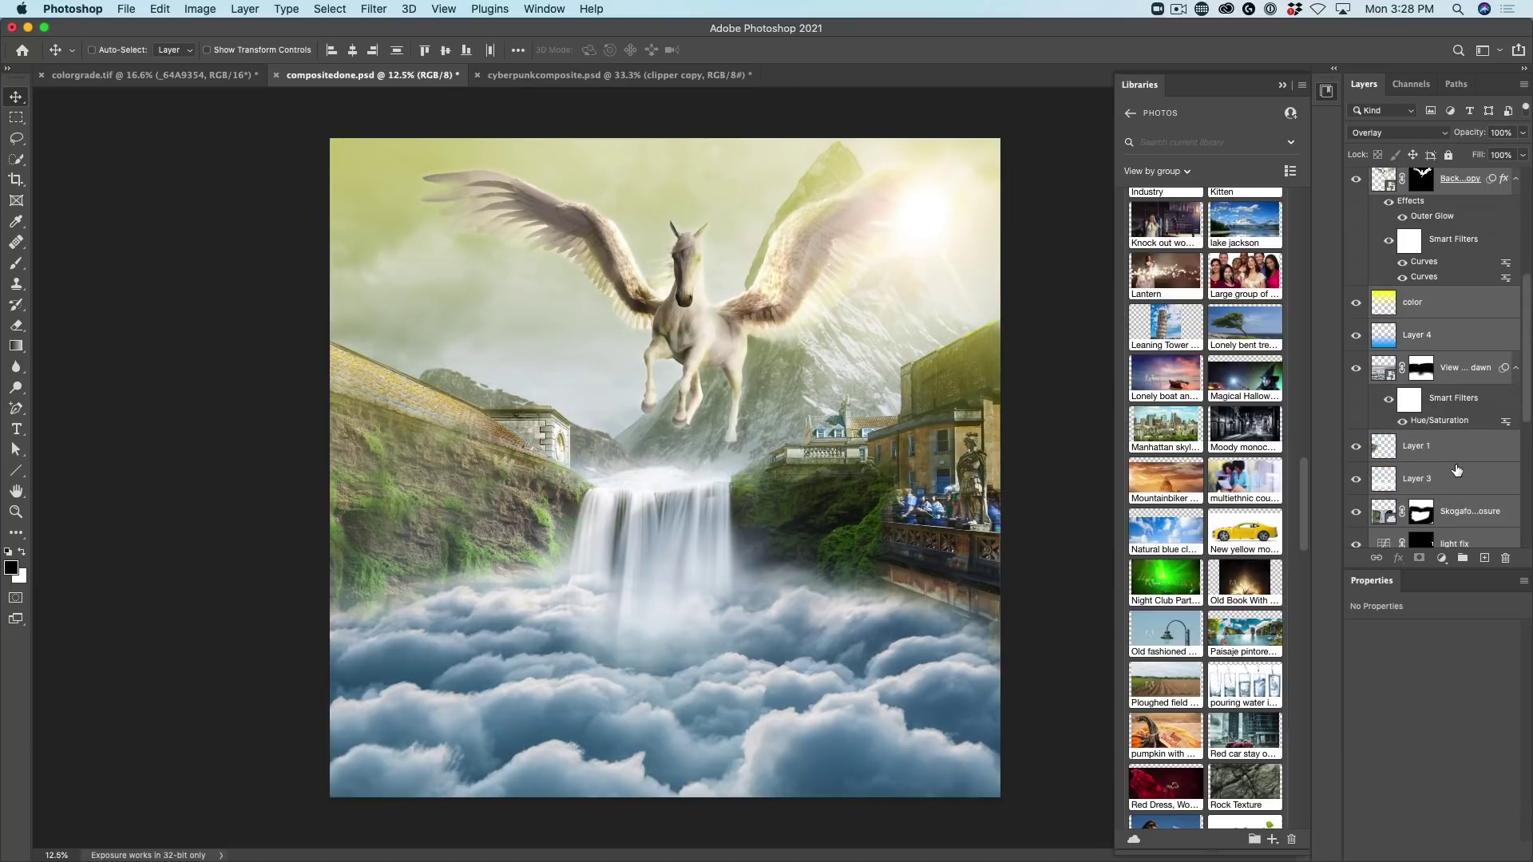
pyautogui.keyDown('shift'); pyautogui.click(1458, 469); pyautogui.keyUp('shift')
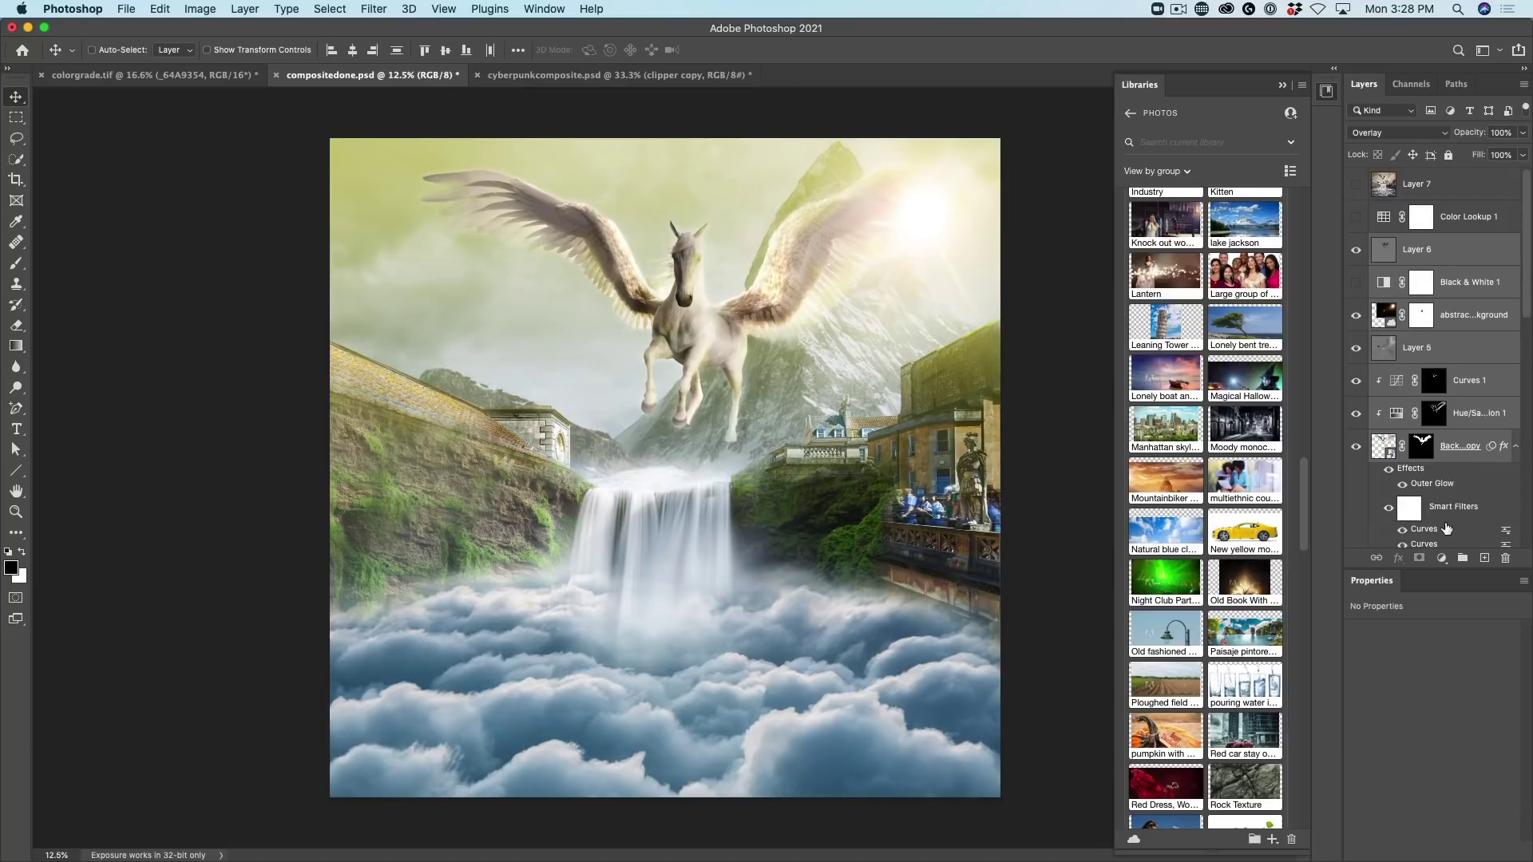
pyautogui.rightClick(1449, 252)
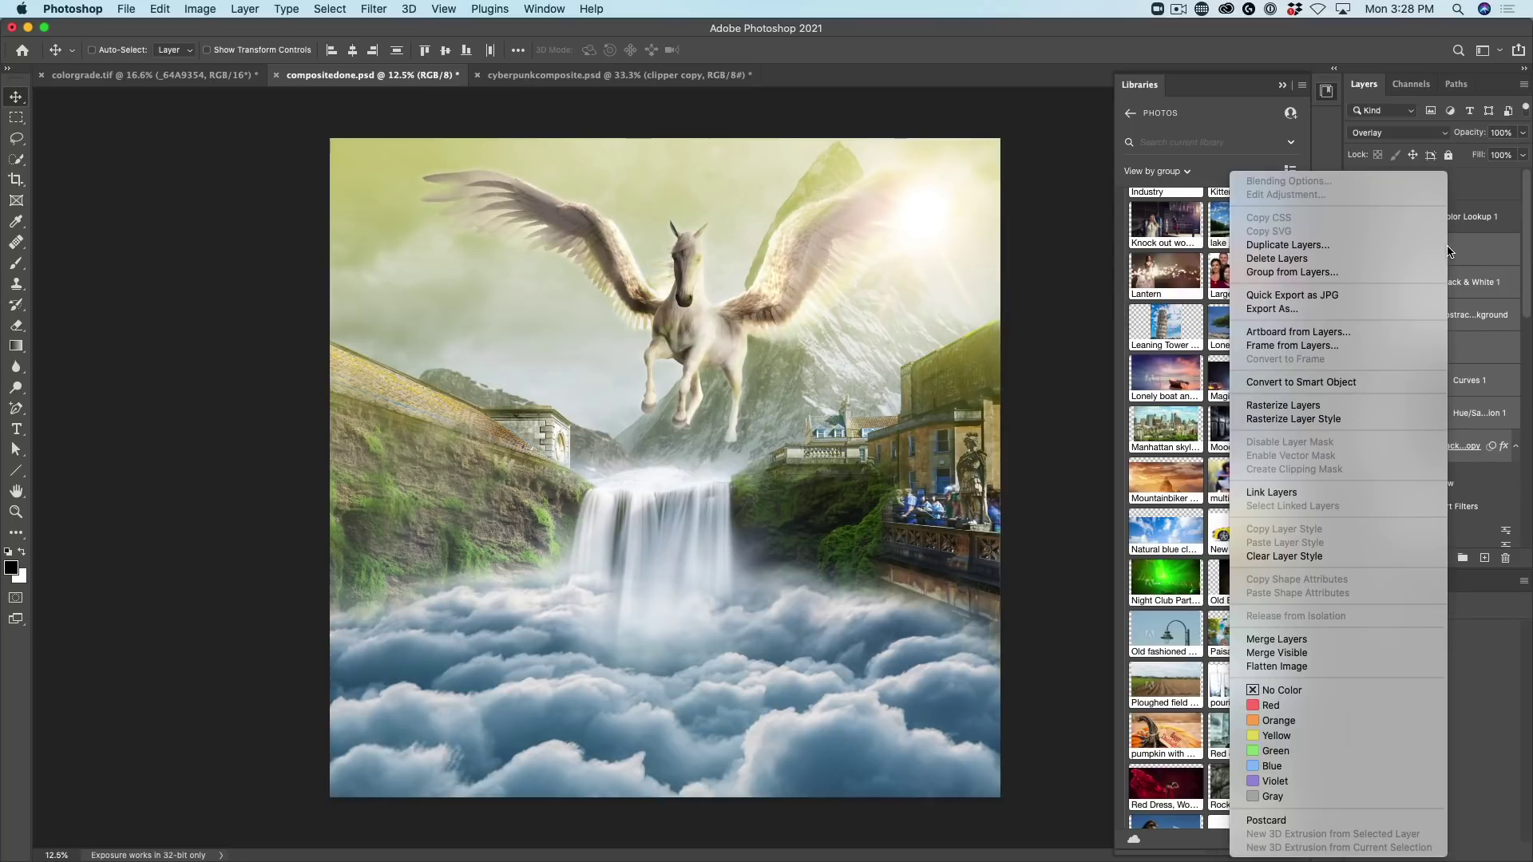
pyautogui.click(1344, 382)
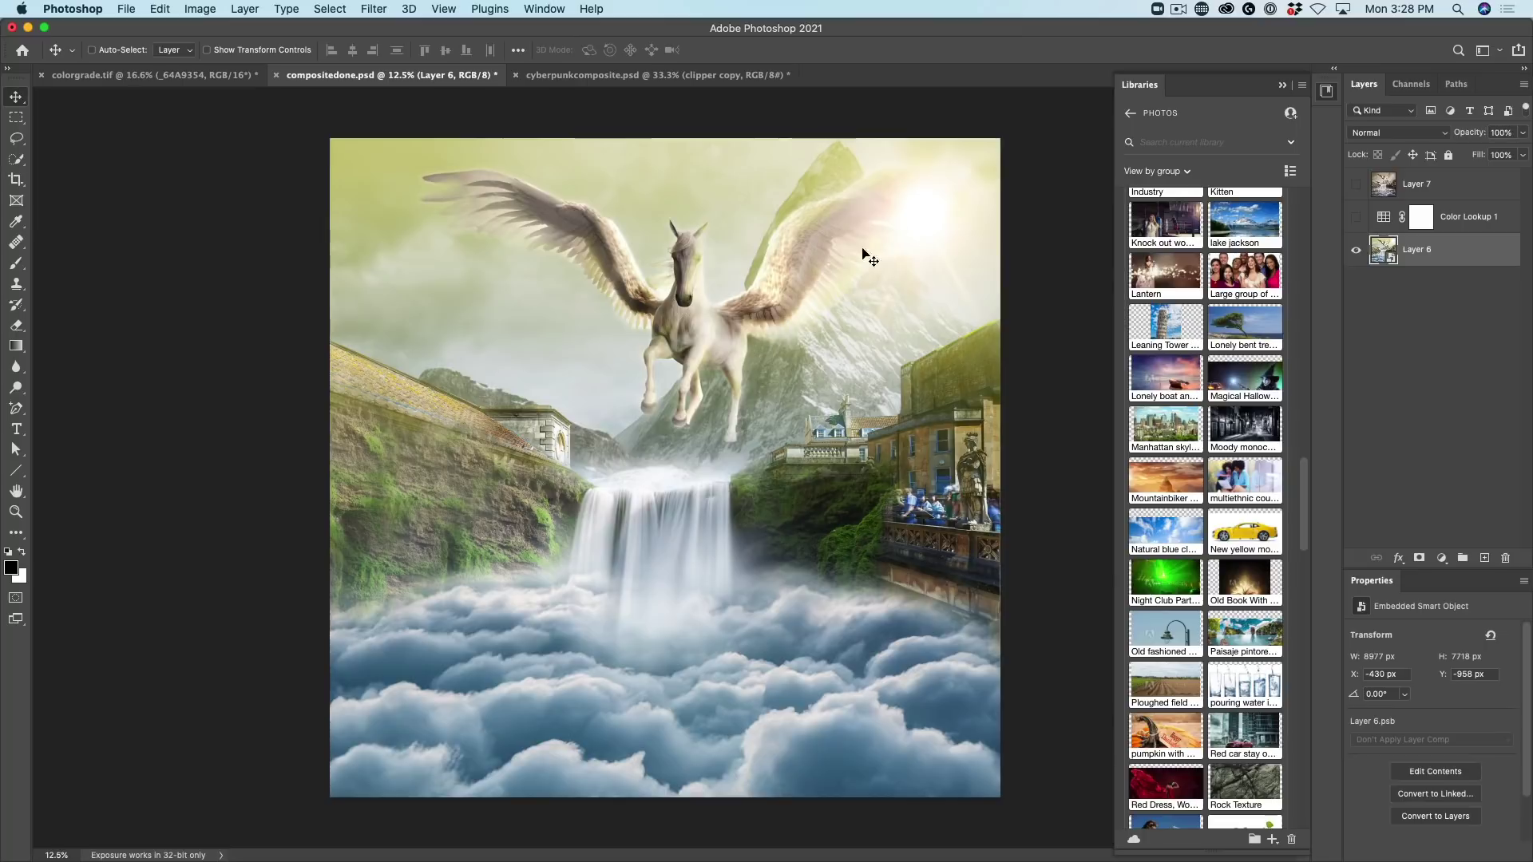
# Open the merged pegasus smart object in the Camera Raw Filter
pyautogui.click(377, 8)
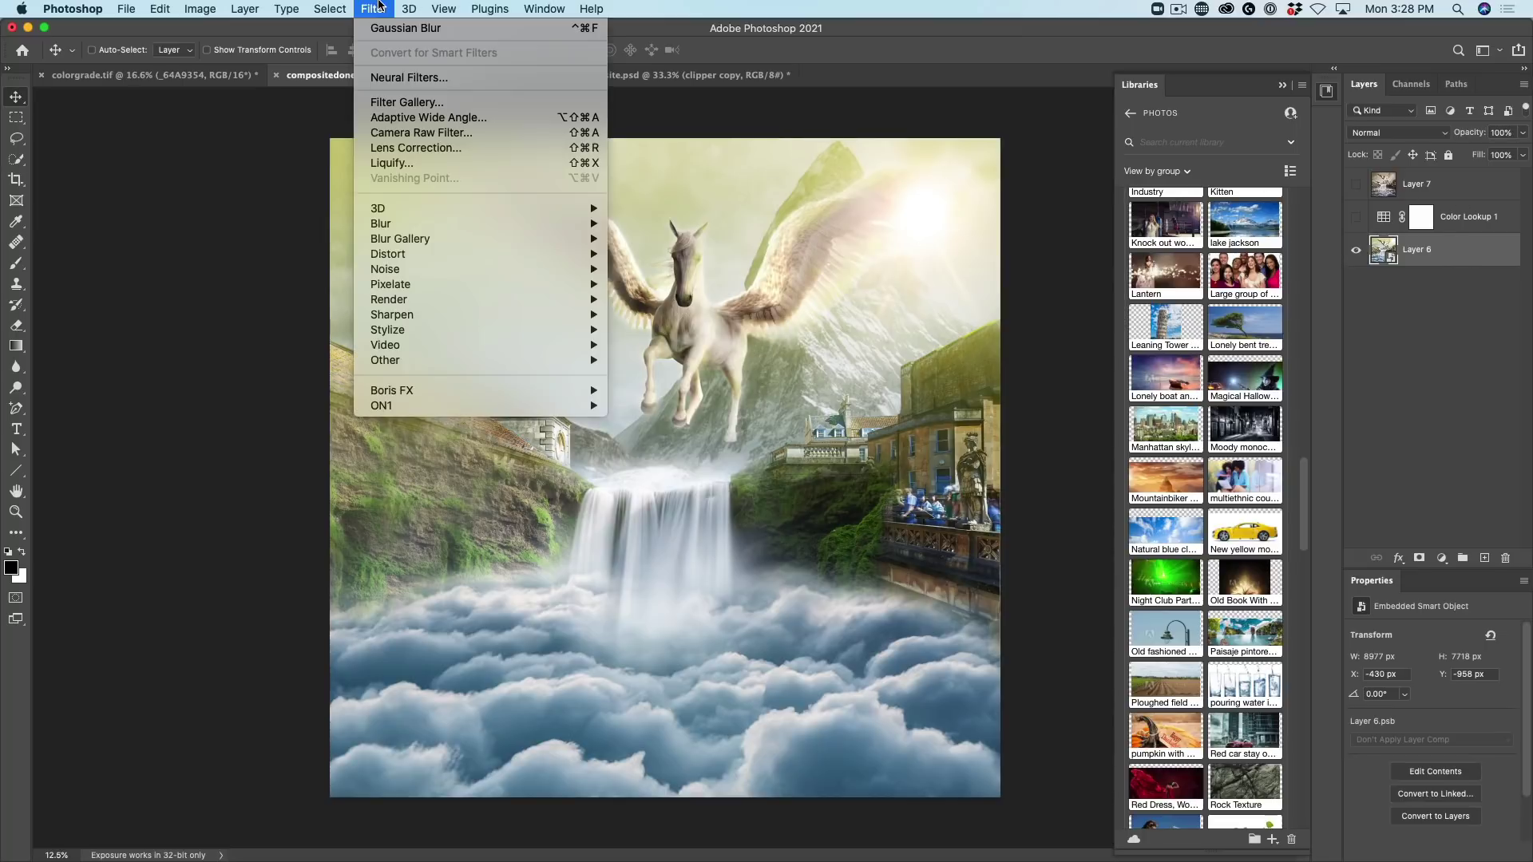
pyautogui.click(395, 133)
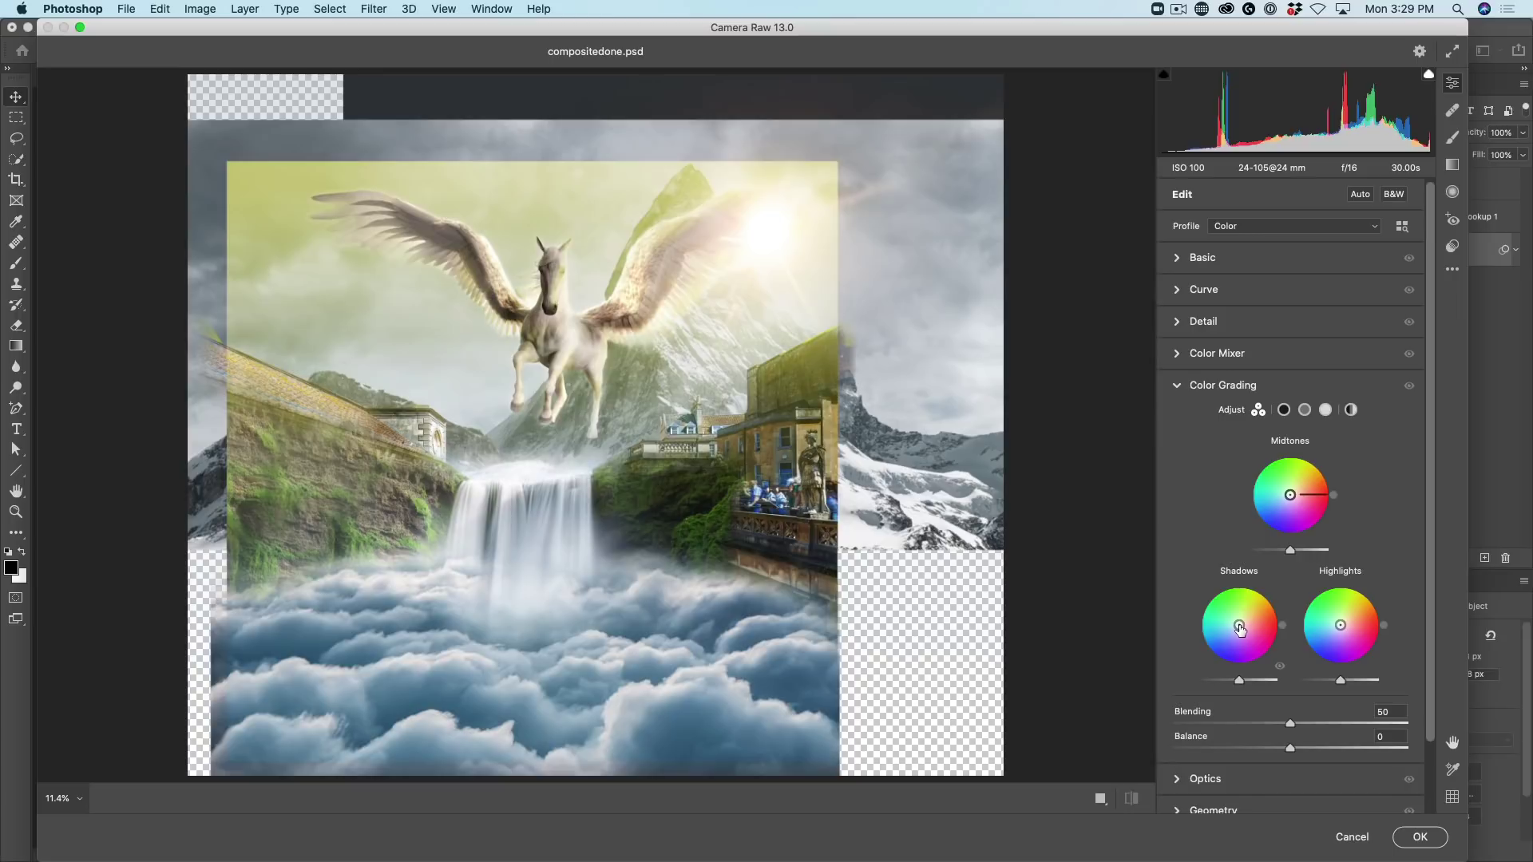
# Tint the pegasus shadows toward deep blue and adjust their luminance
pyautogui.moveTo(1239, 628); pyautogui.dragTo(1211, 660)
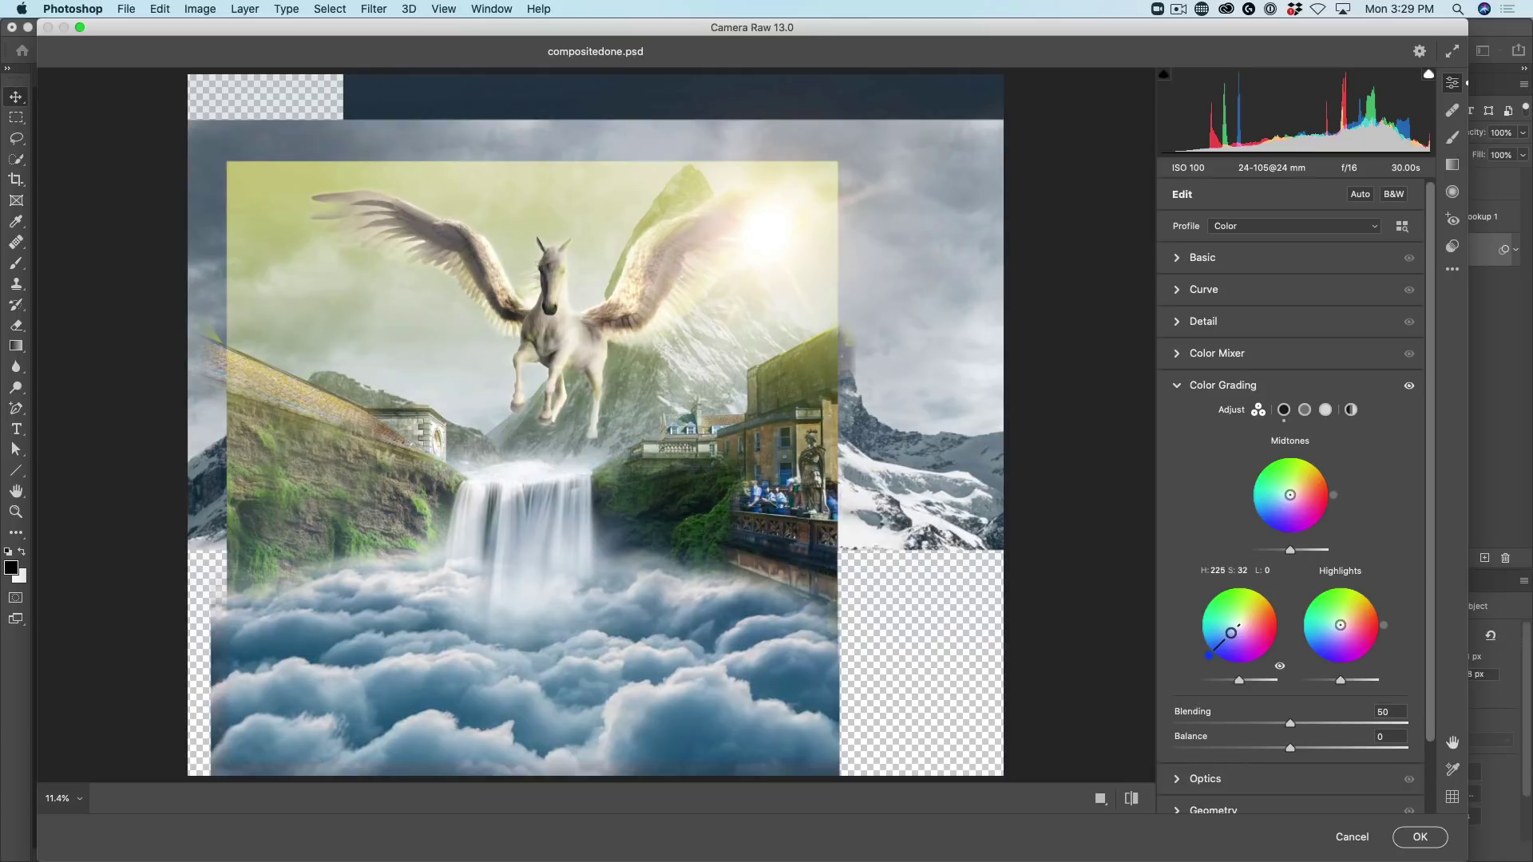
pyautogui.moveTo(1232, 633); pyautogui.dragTo(1217, 647)
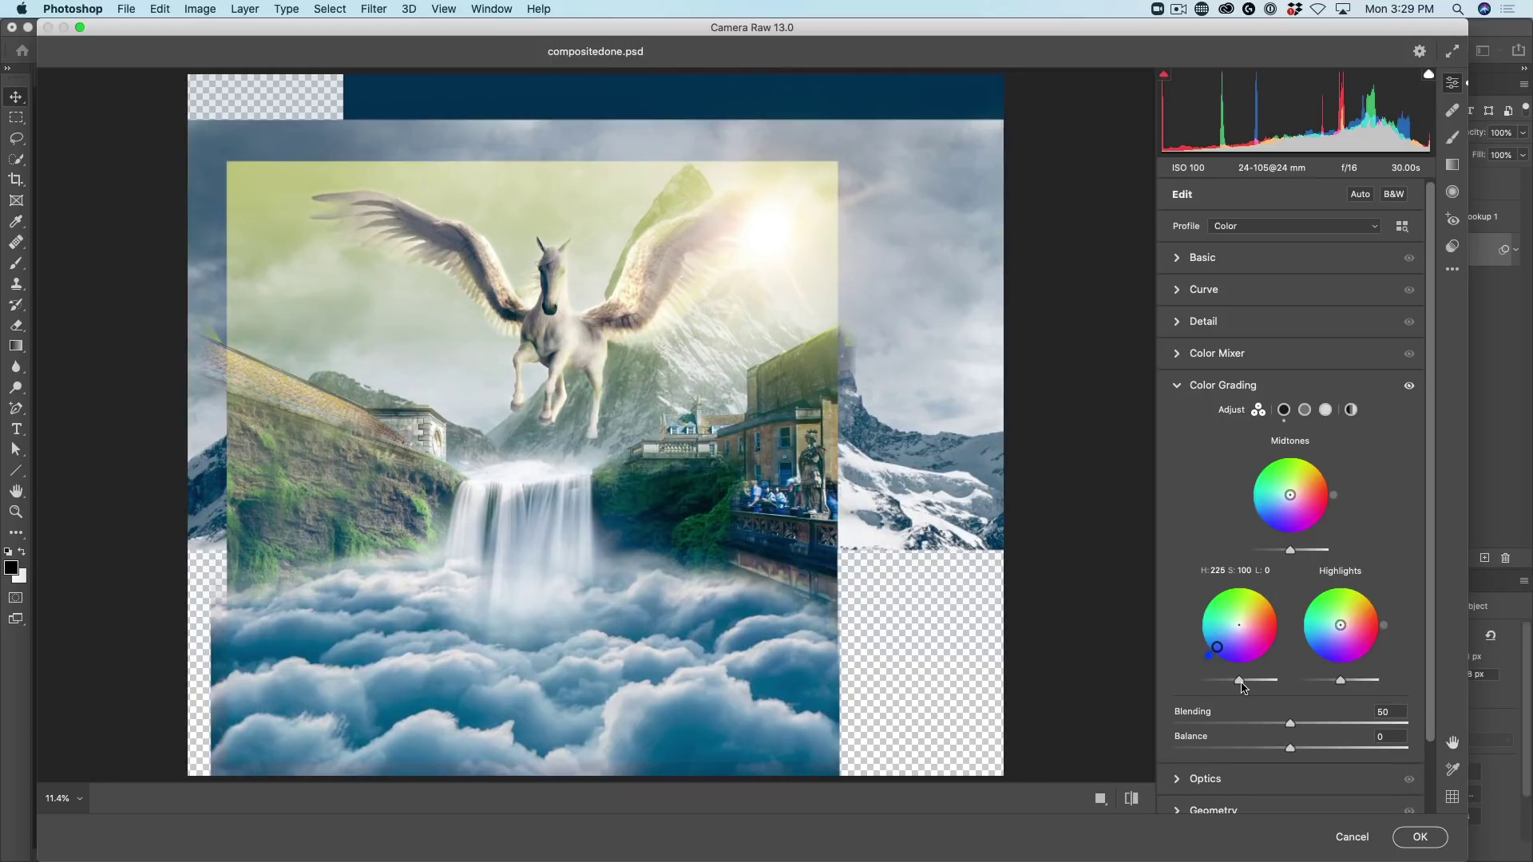
pyautogui.moveTo(1241, 682)
pyautogui.mouseDown()
pyautogui.moveTo(1253, 685)
pyautogui.moveTo(1234, 689)
pyautogui.mouseUp()
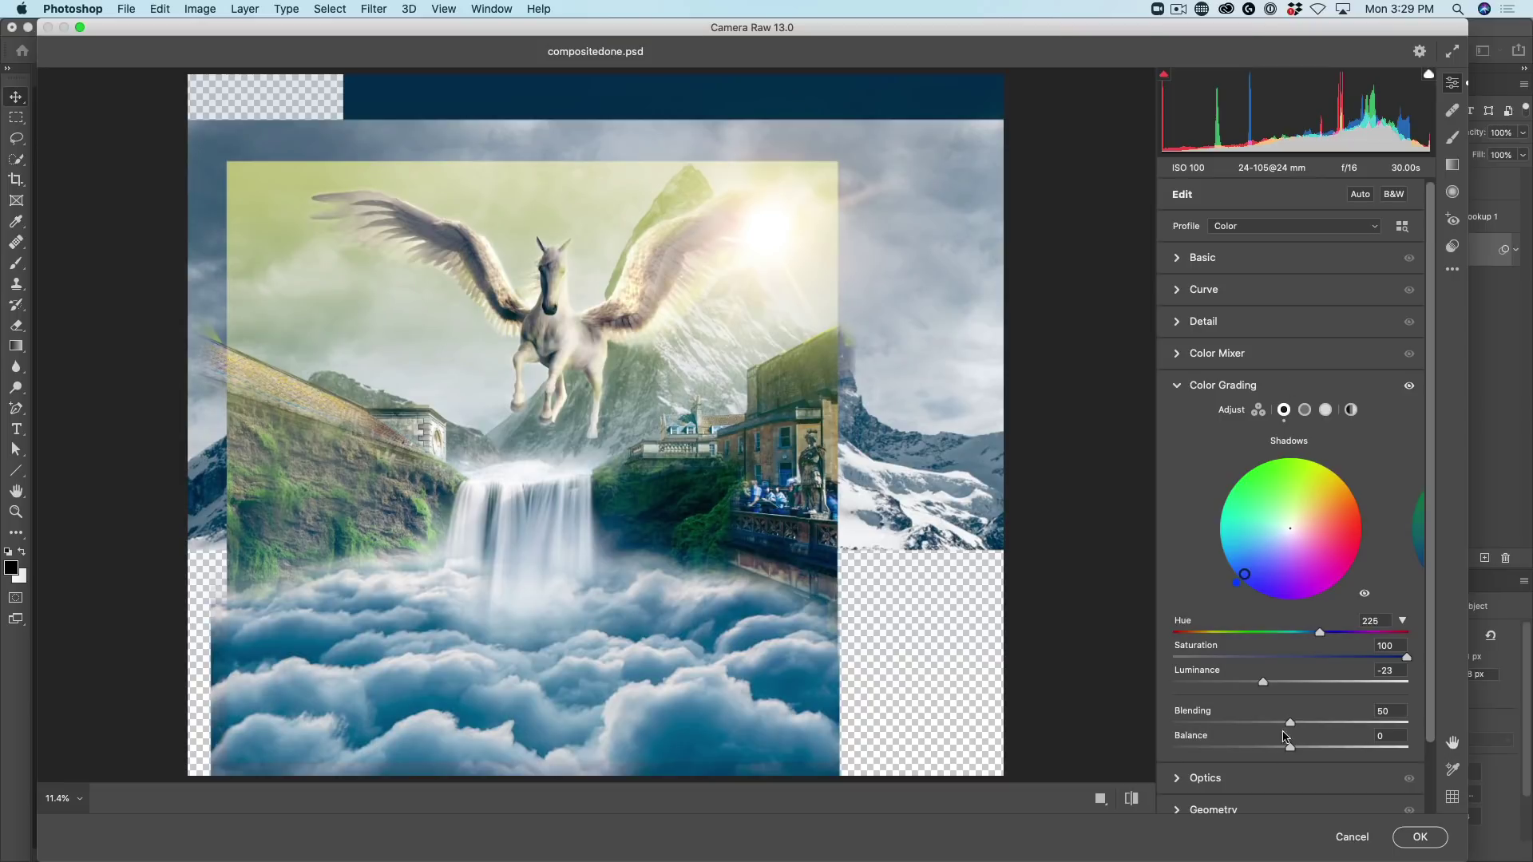
# Compare the shadow tint on and off, settling at hue 225, saturation 89, luminance -57
pyautogui.click(1259, 412)
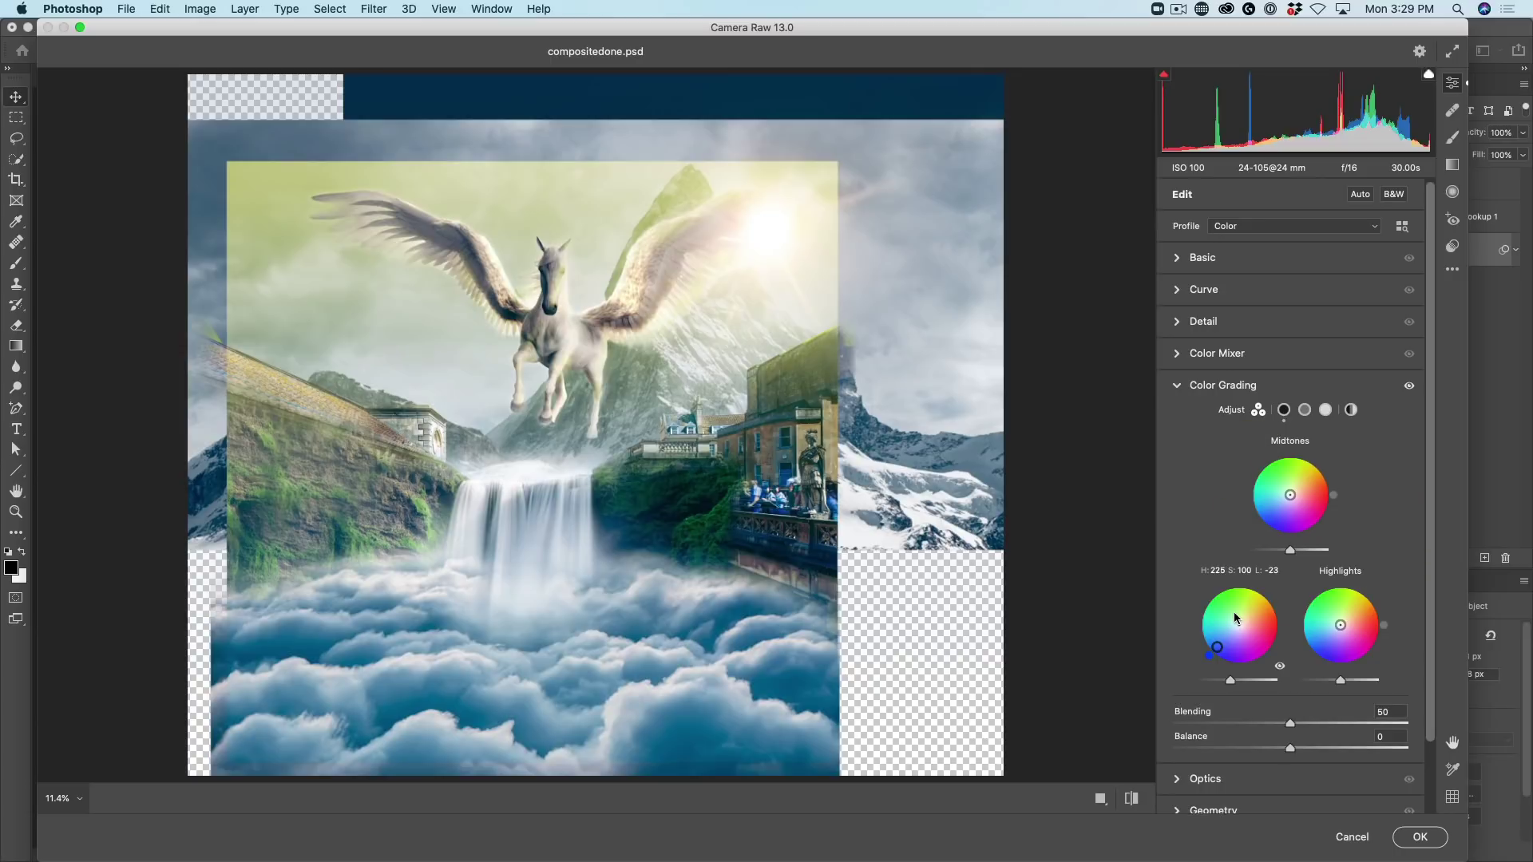
pyautogui.click(1281, 668)
pyautogui.click(1280, 668)
pyautogui.click(1280, 669)
pyautogui.click(1280, 669)
pyautogui.moveTo(1218, 648); pyautogui.dragTo(1218, 647)
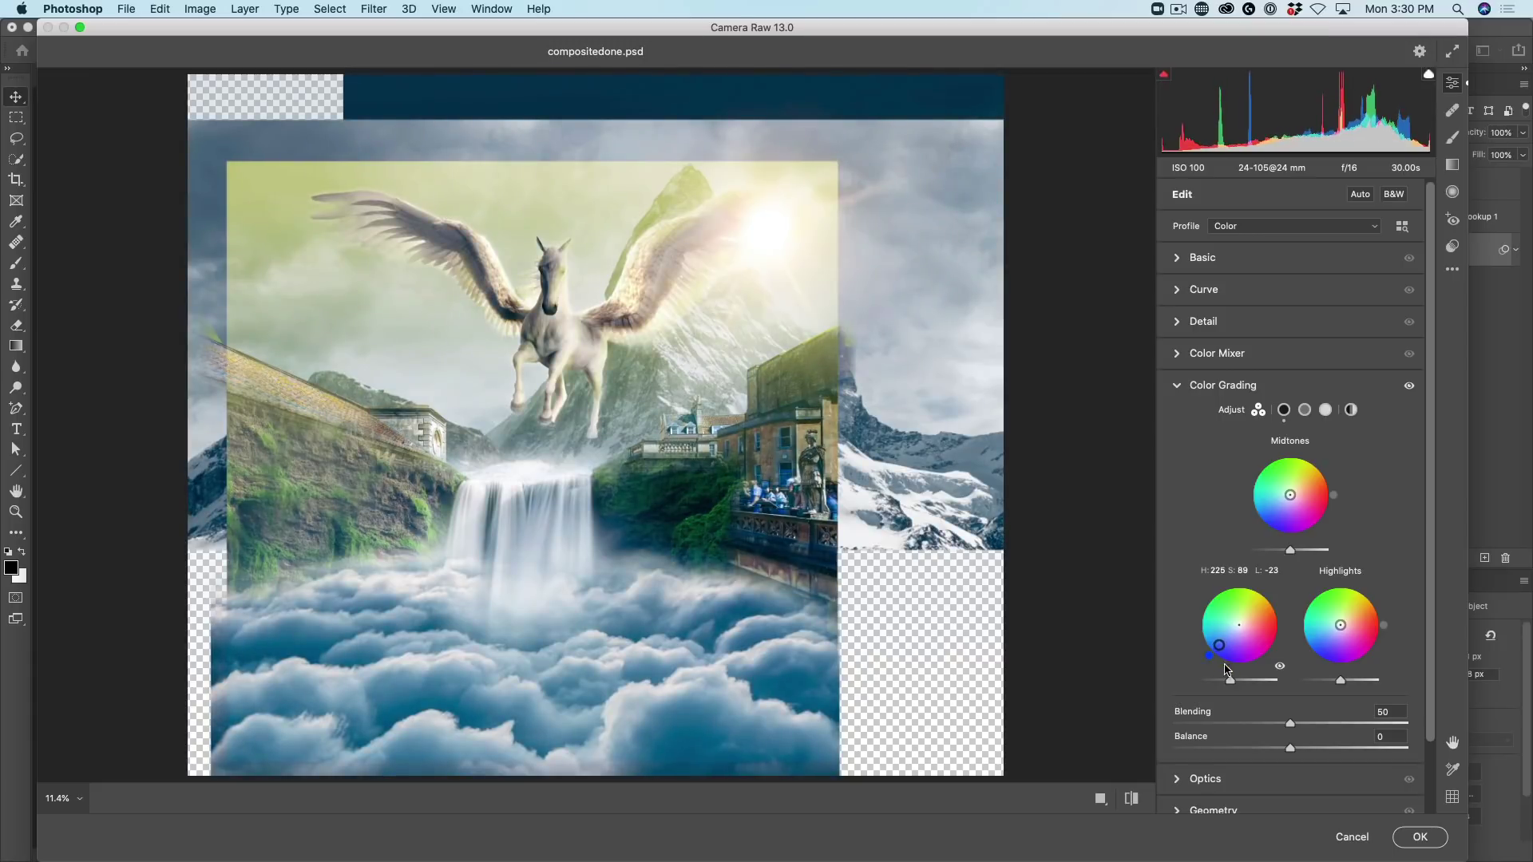
pyautogui.moveTo(1233, 683); pyautogui.dragTo(1213, 683)
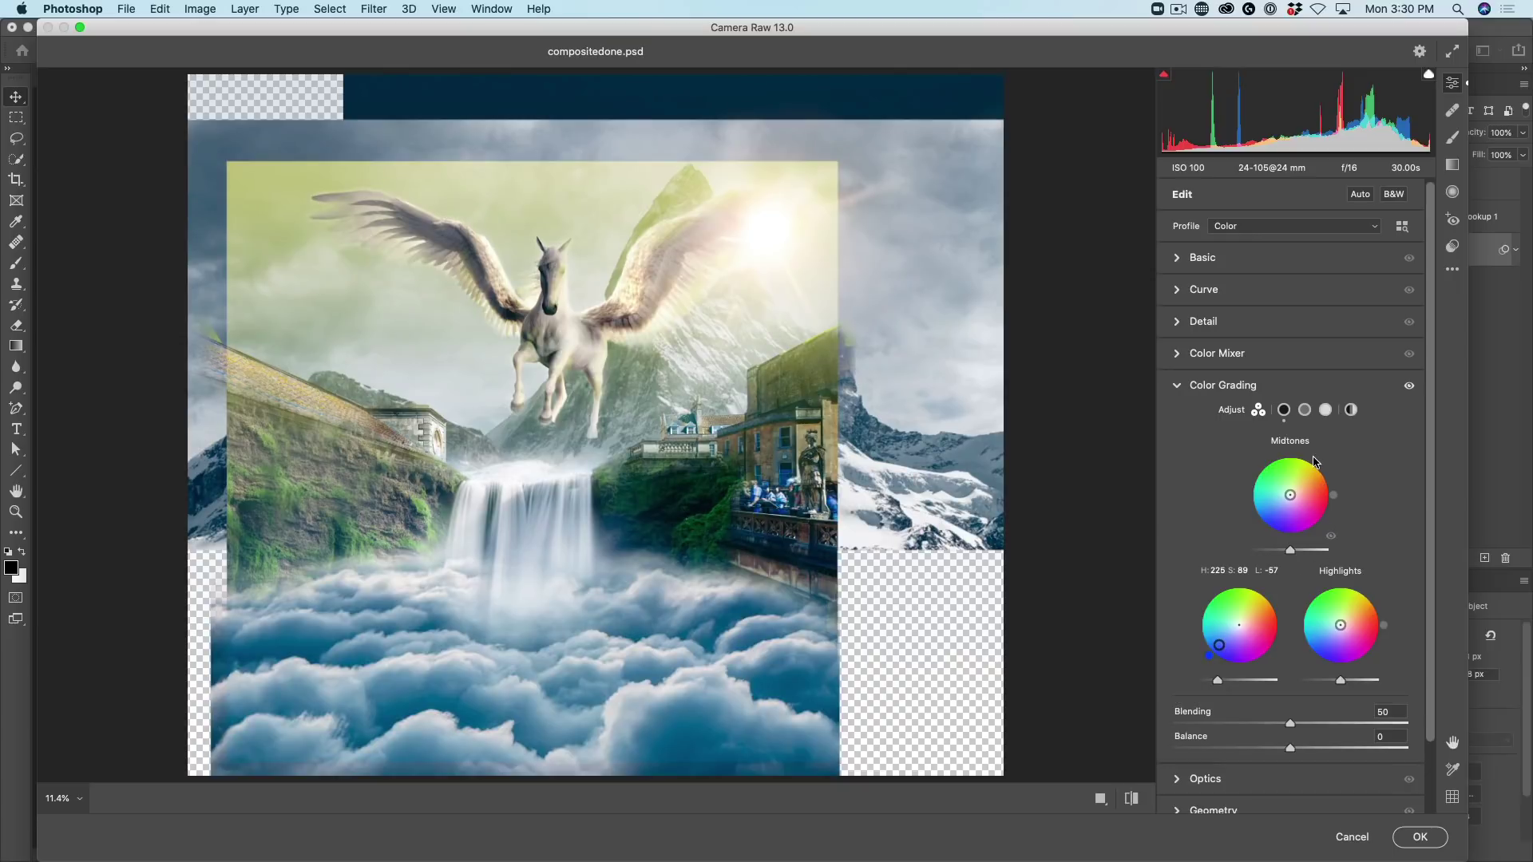
# Tint midtones warm orange and highlights yellow (hue 73, saturation 41), brightening the midtones slightly
pyautogui.moveTo(1290, 495); pyautogui.dragTo(1305, 492)
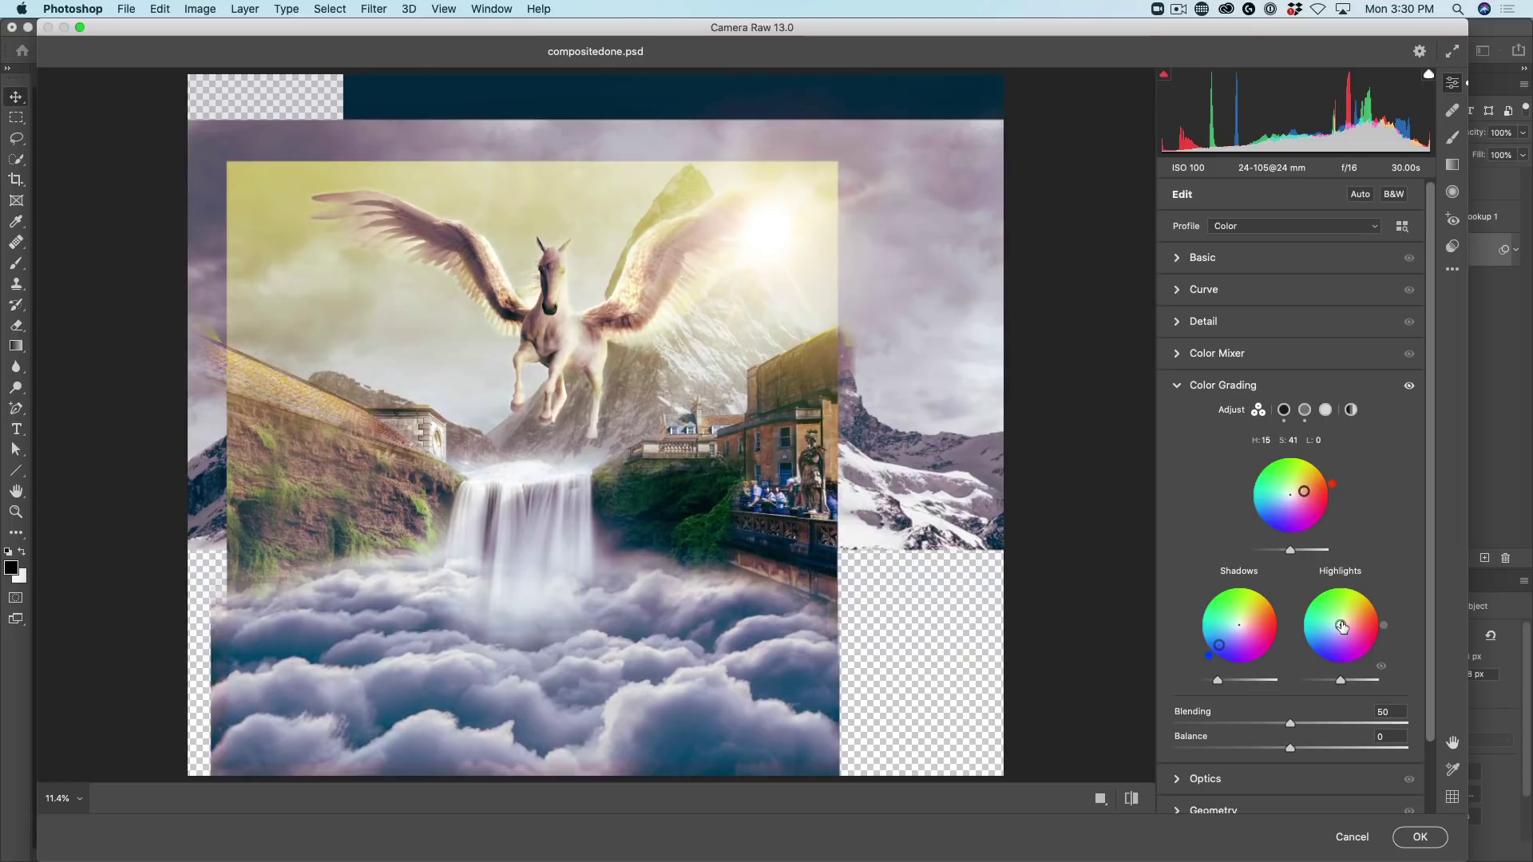
pyautogui.moveTo(1342, 627); pyautogui.dragTo(1344, 612)
pyautogui.moveTo(1342, 684)
pyautogui.mouseDown()
pyautogui.moveTo(1385, 679)
pyautogui.moveTo(1348, 677)
pyautogui.mouseUp()
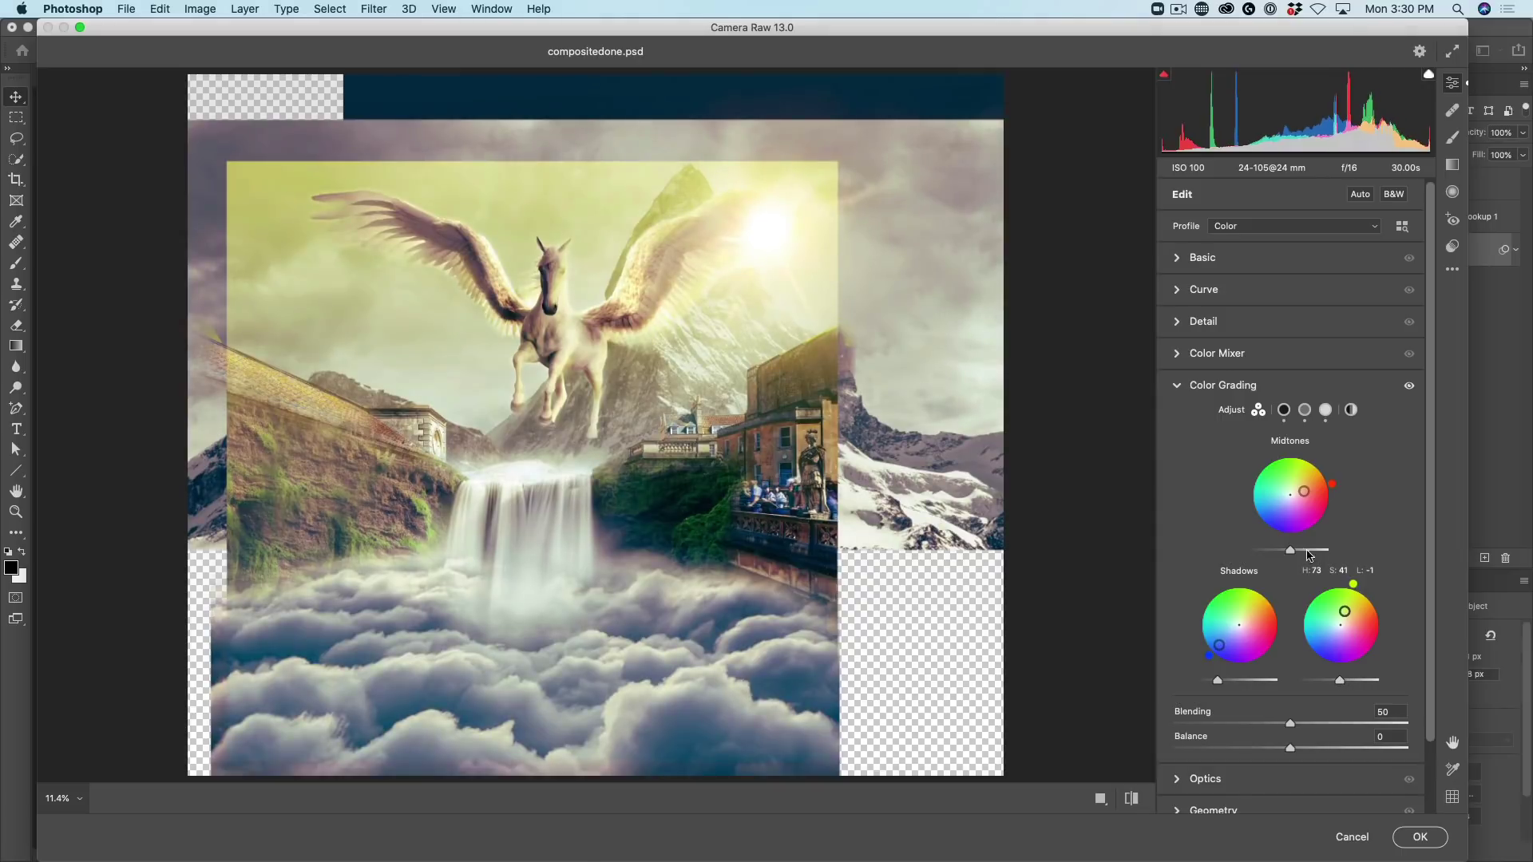
pyautogui.moveTo(1291, 553)
pyautogui.mouseDown()
pyautogui.moveTo(1327, 552)
pyautogui.moveTo(1303, 553)
pyautogui.mouseUp()
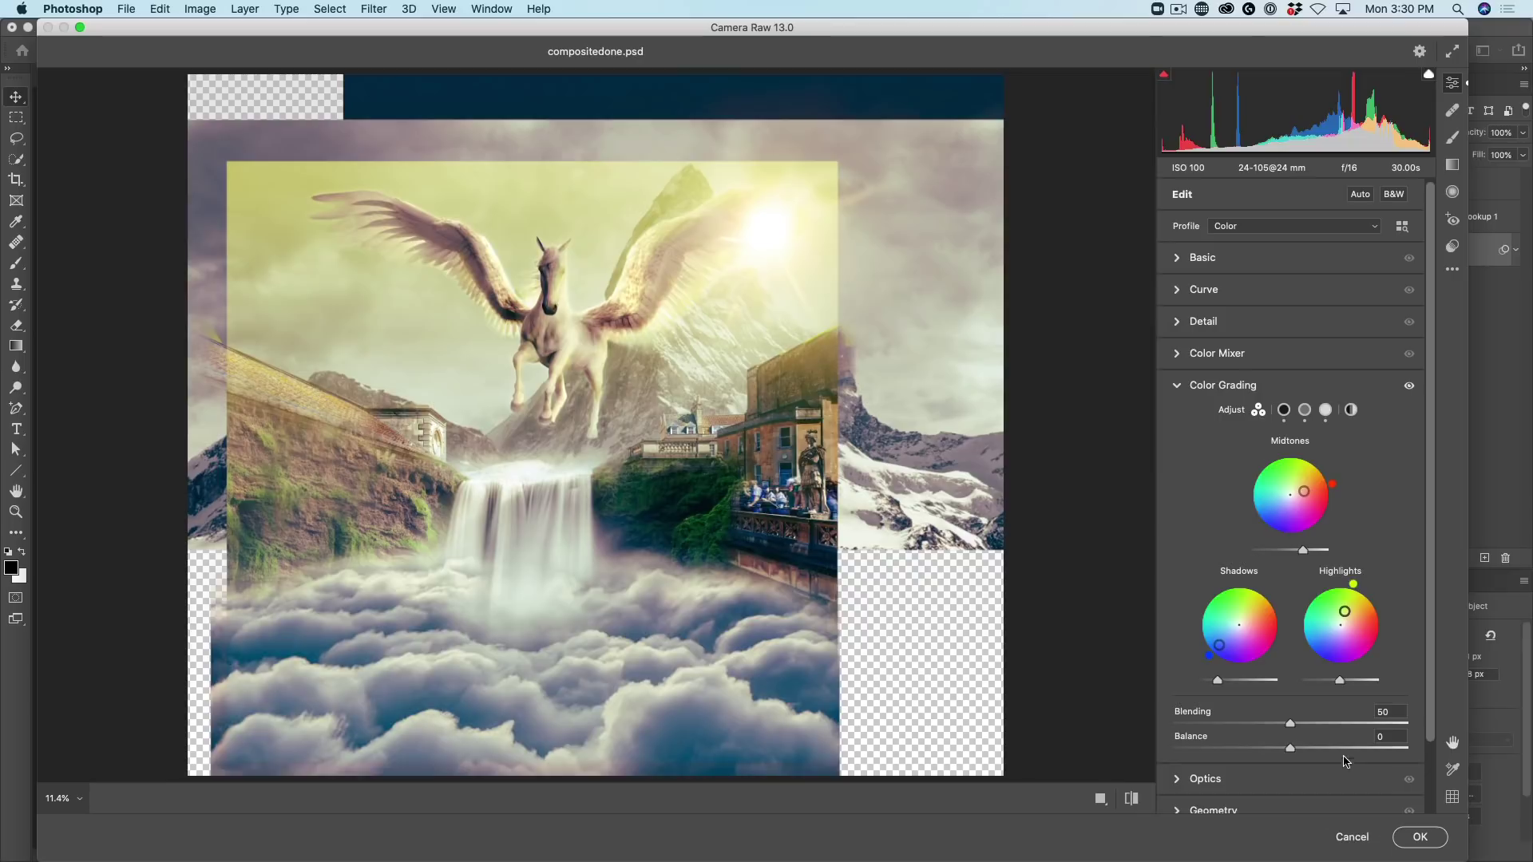
# Set Blending 39, Balance +17, shadow luminance -48, and midtones to hue 46, saturation 21
pyautogui.moveTo(1275, 725)
pyautogui.mouseDown()
pyautogui.moveTo(1217, 725)
pyautogui.moveTo(1429, 717)
pyautogui.moveTo(1215, 725)
pyautogui.moveTo(1291, 737)
pyautogui.moveTo(1252, 739)
pyautogui.mouseUp()
pyautogui.moveTo(1290, 749)
pyautogui.mouseDown()
pyautogui.moveTo(1270, 749)
pyautogui.moveTo(1328, 746)
pyautogui.moveTo(1310, 745)
pyautogui.mouseUp()
pyautogui.click(1284, 410)
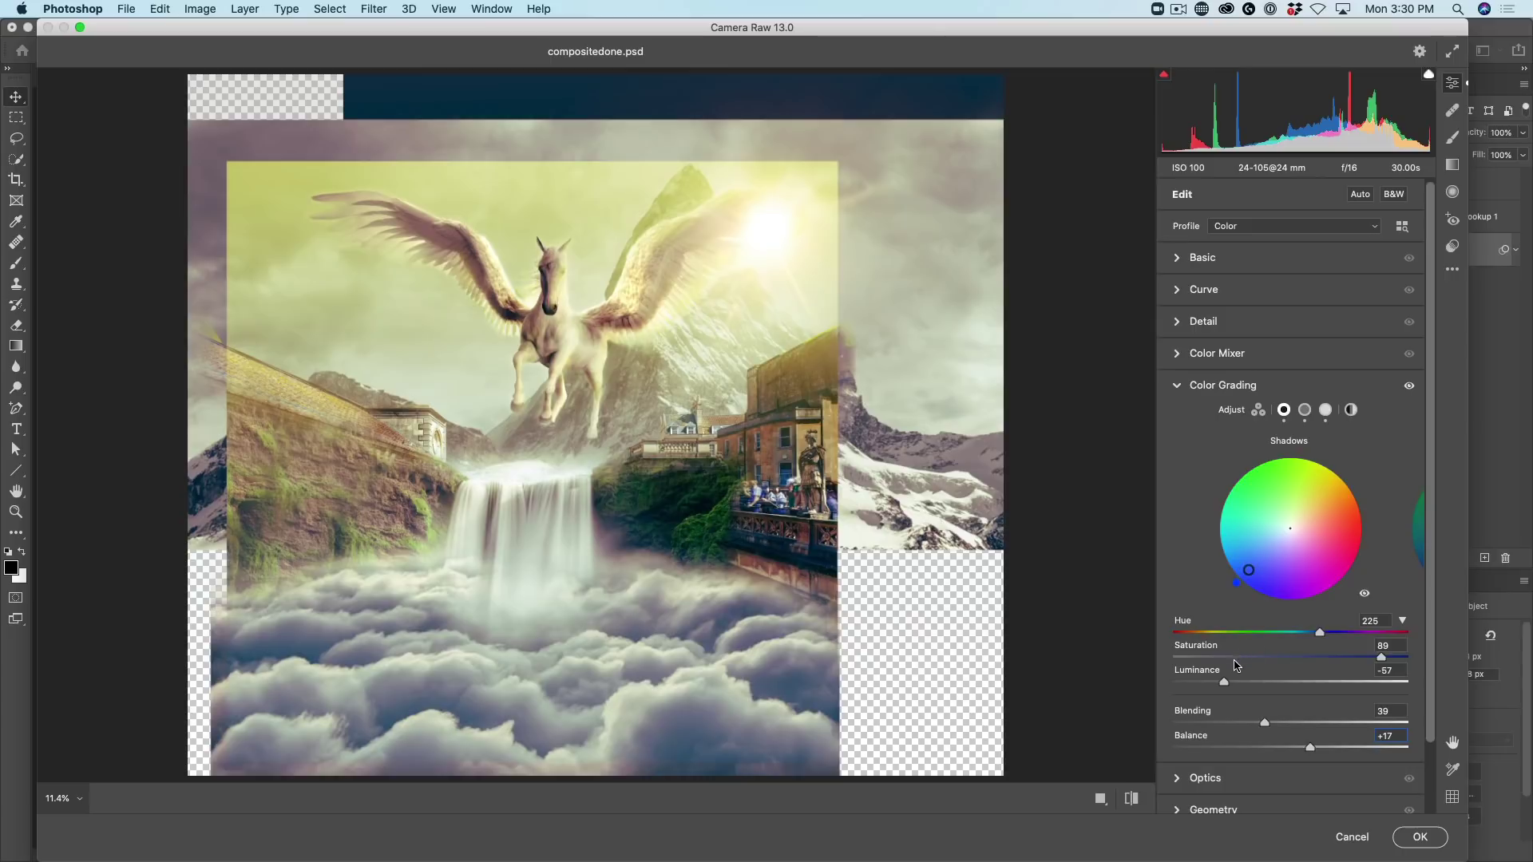
pyautogui.moveTo(1226, 684); pyautogui.dragTo(1234, 683)
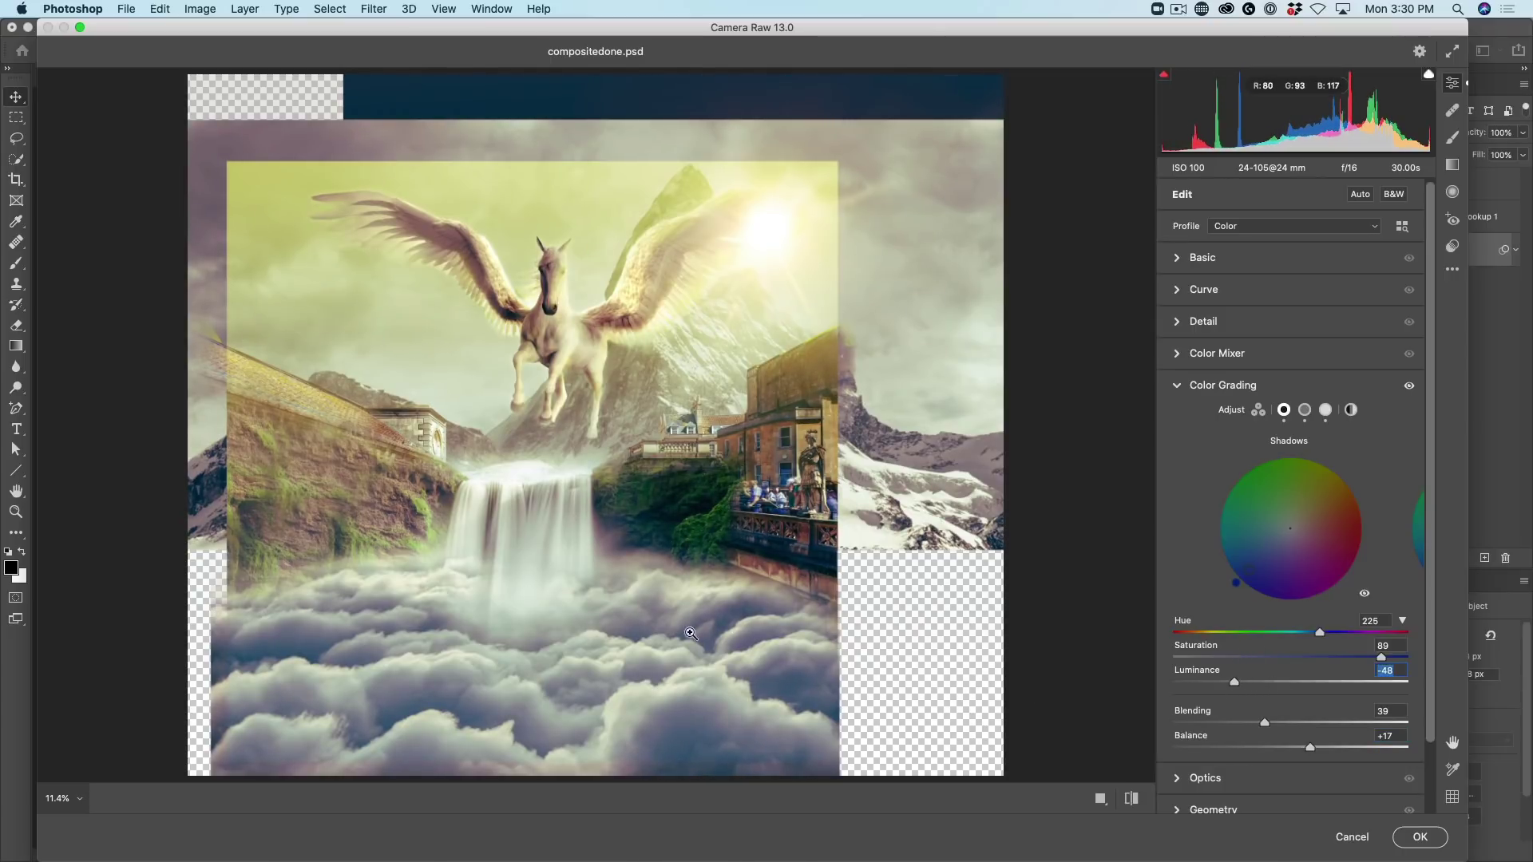
pyautogui.click(1305, 410)
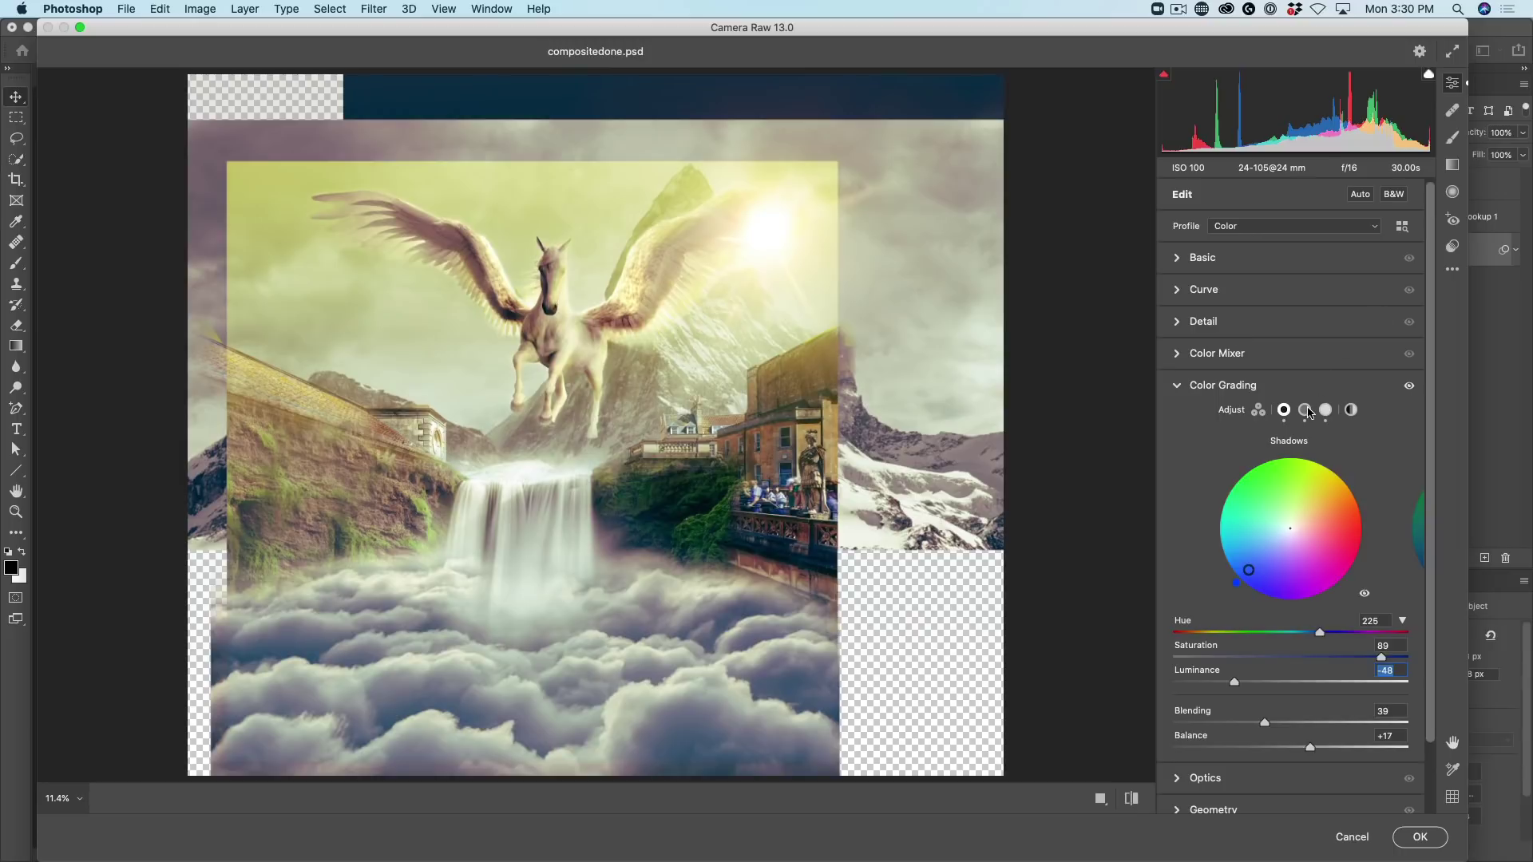
pyautogui.moveTo(1320, 521); pyautogui.dragTo(1302, 517)
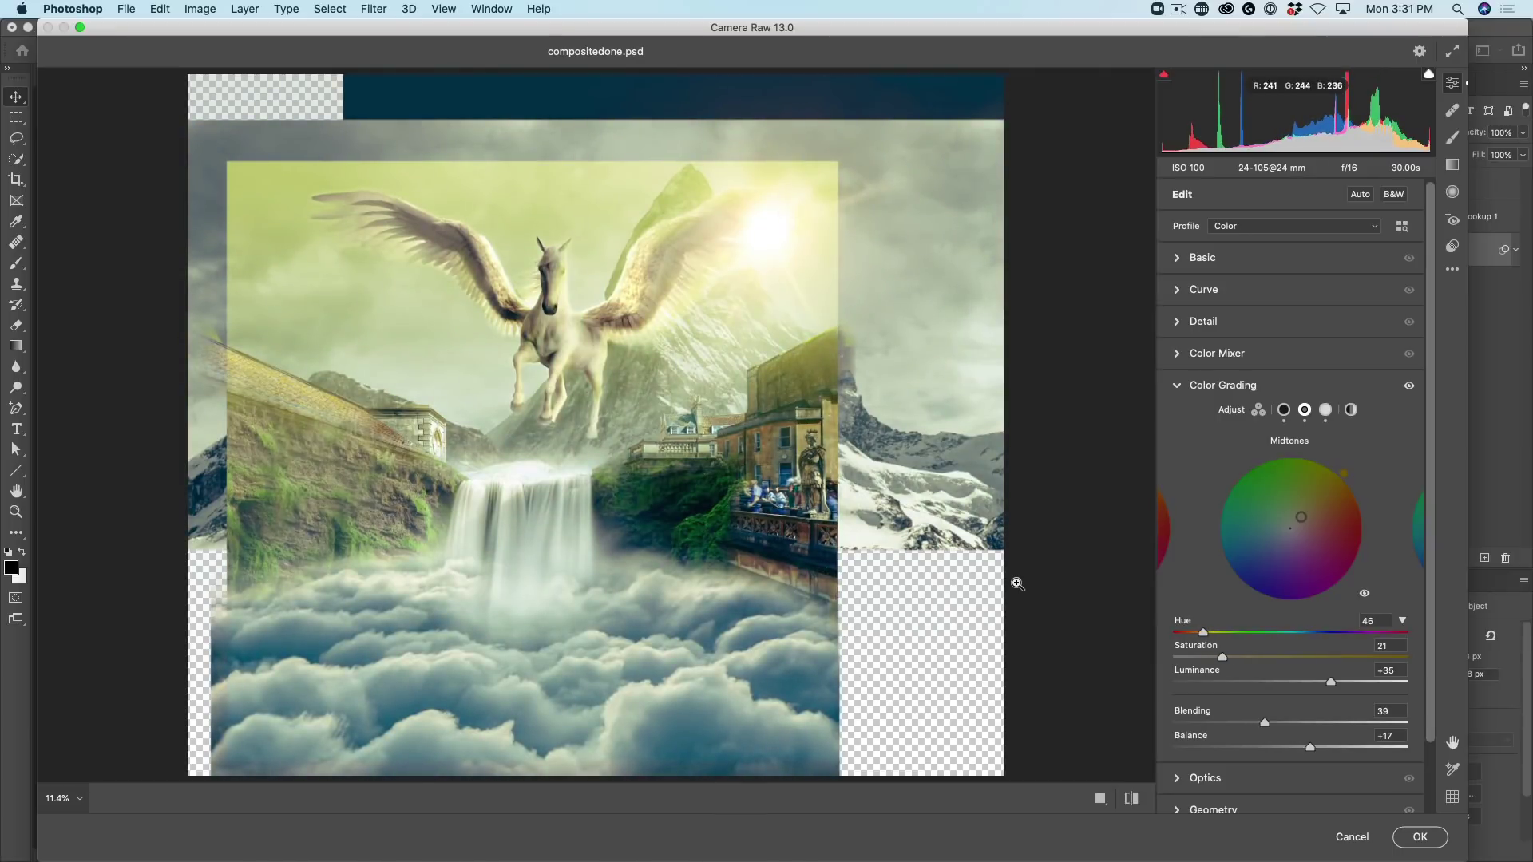
# Commit the Camera Raw grade as a smart filter, compare it on/off, then go to cyberpunkcomposite.psd
pyautogui.click(1421, 837)
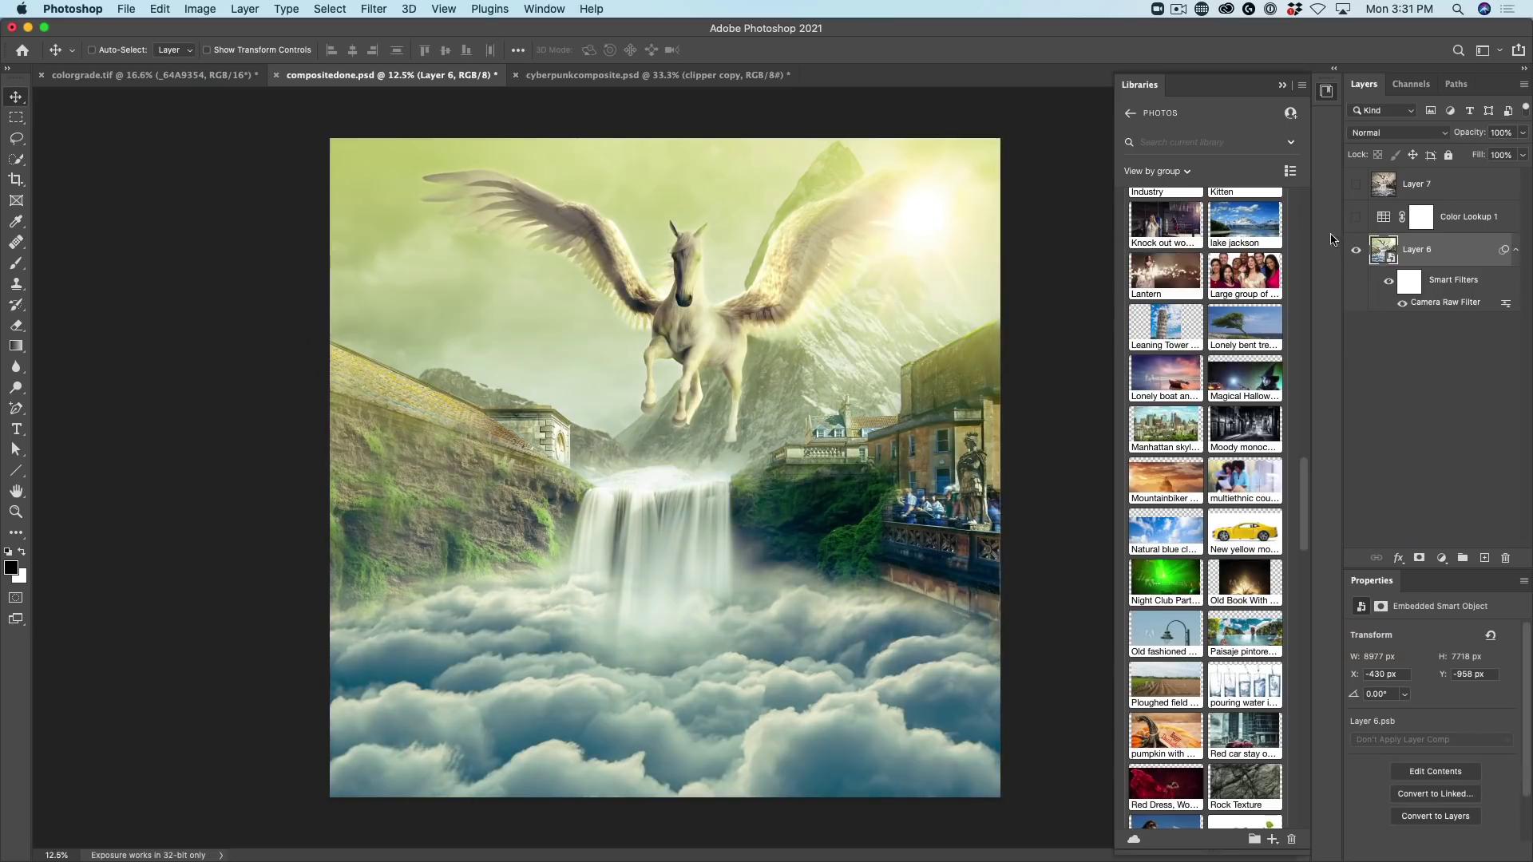
pyautogui.click(1388, 283)
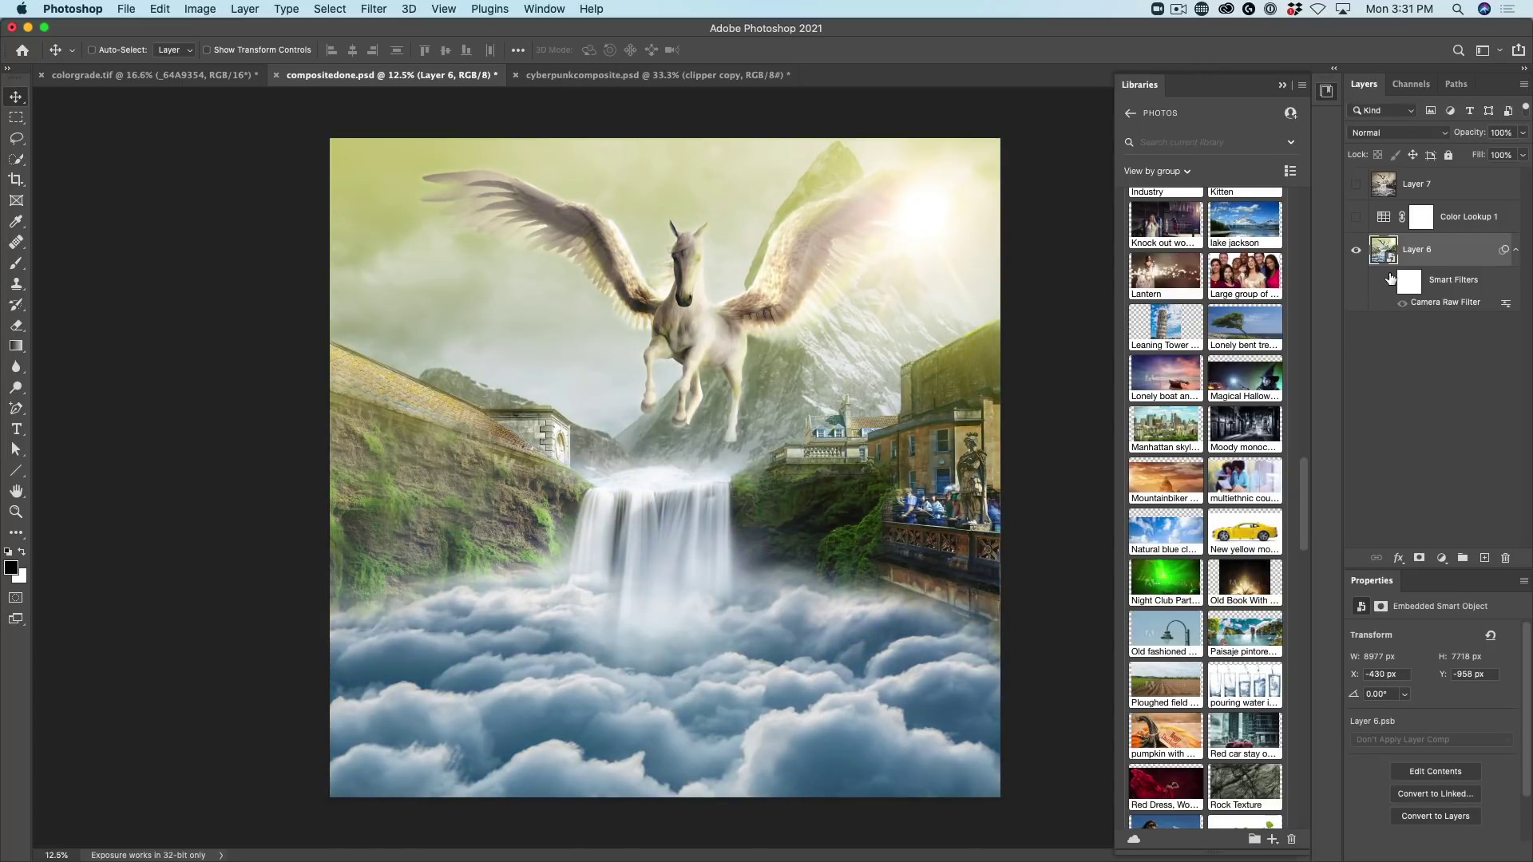
pyautogui.click(1390, 281)
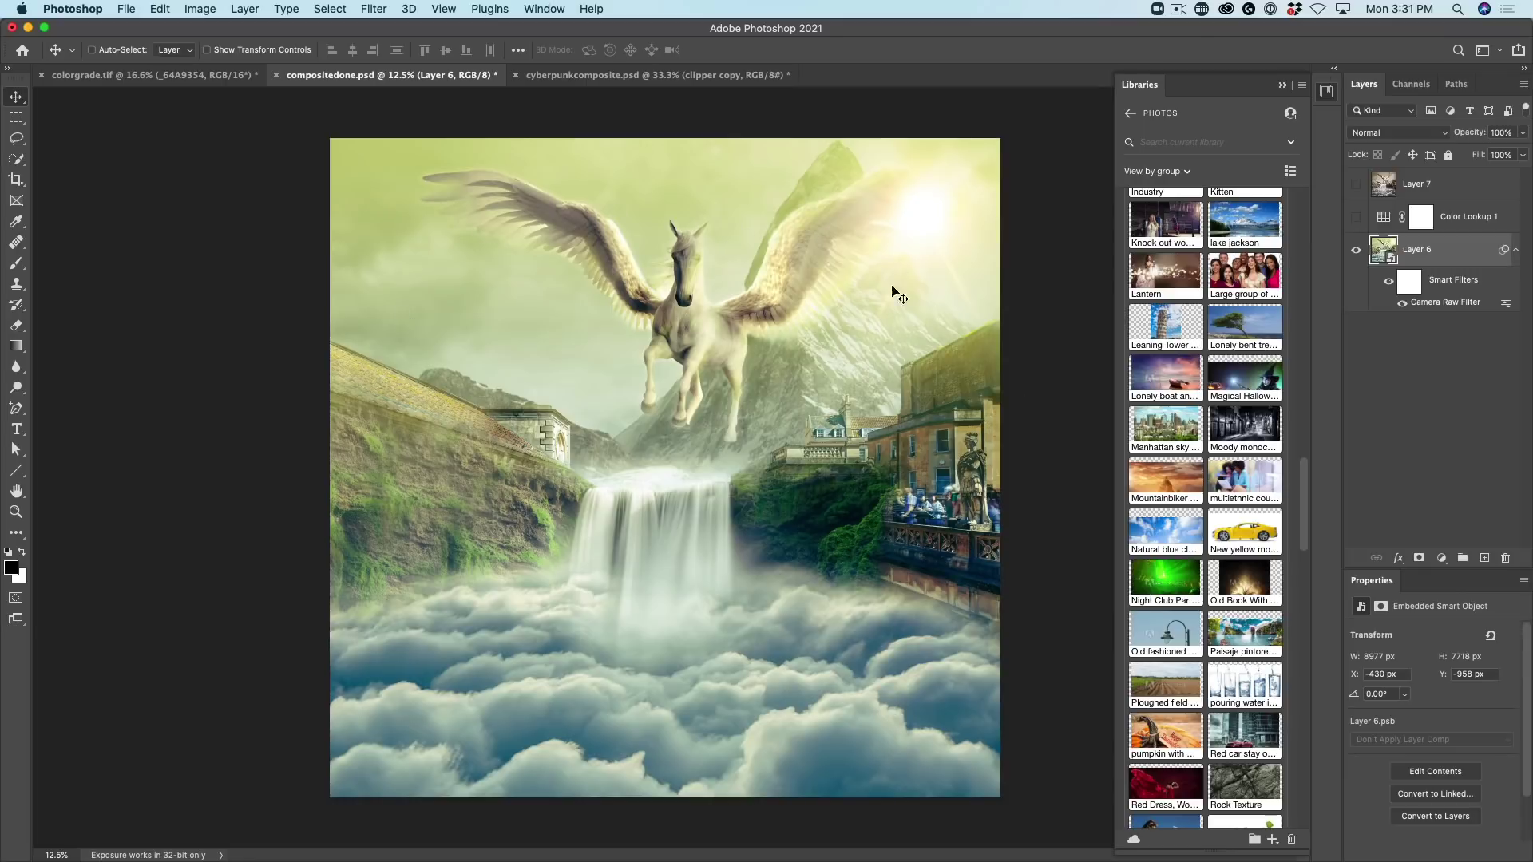
pyautogui.click(580, 75)
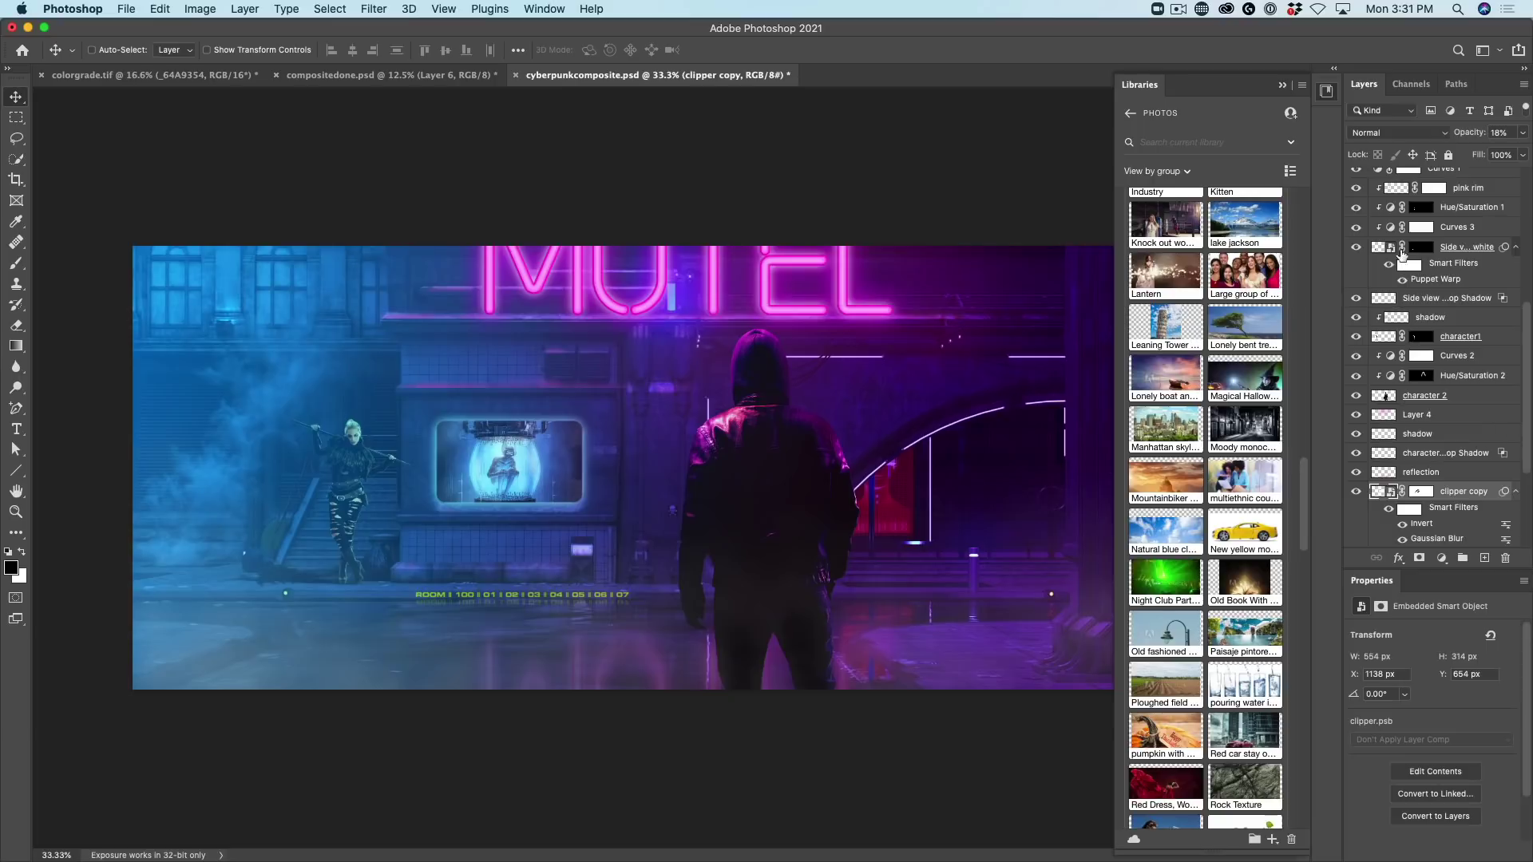
# Select the motel composite's layers from Background upward and convert them into smart object Layer 6
pyautogui.scroll(-5, 1500, 469)
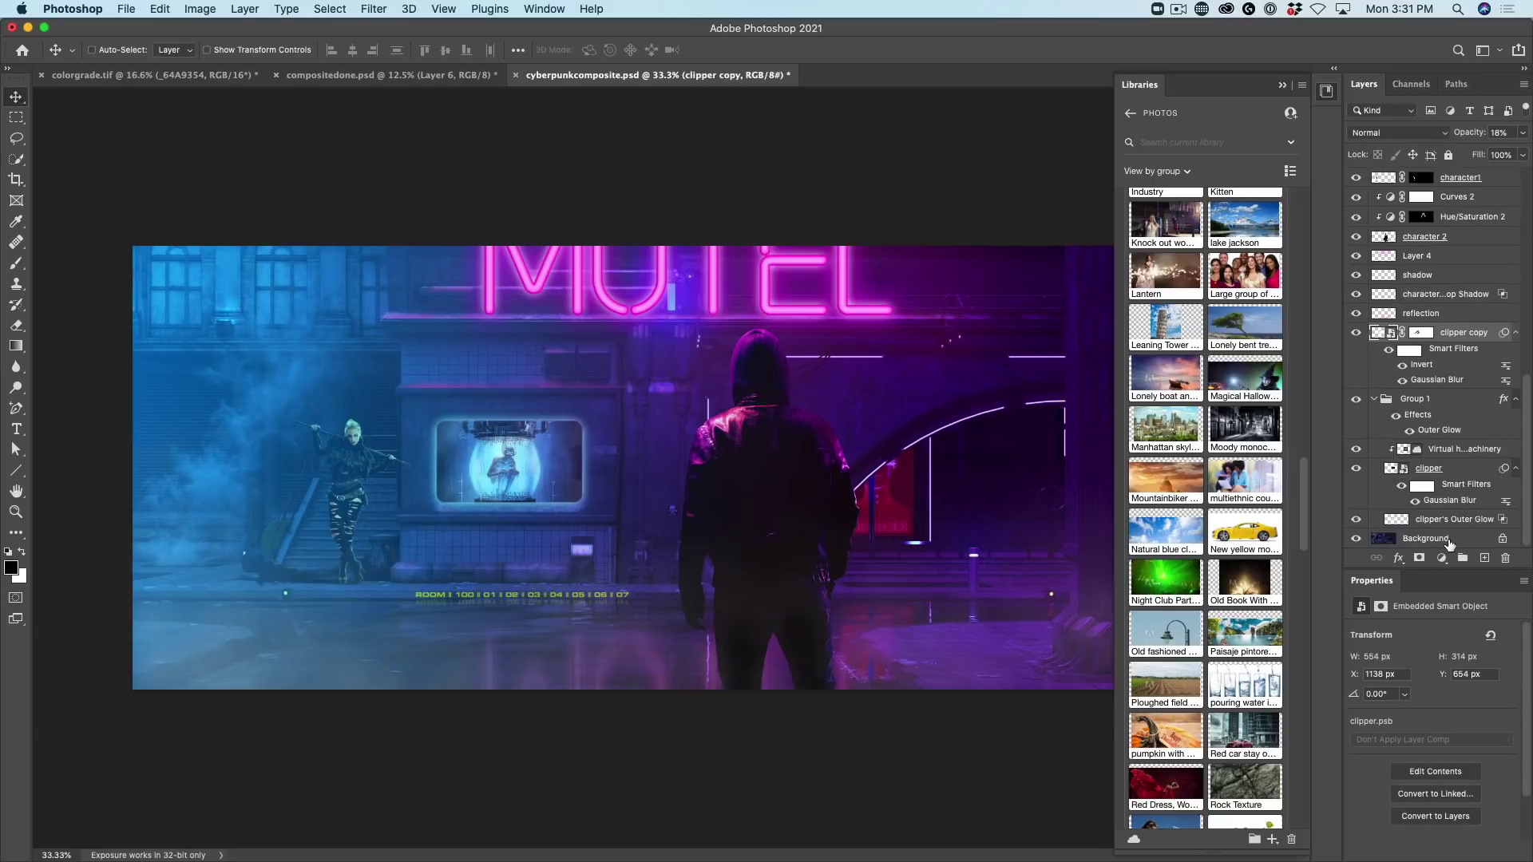
pyautogui.click(1460, 535)
pyautogui.scroll(8, 1449, 536)
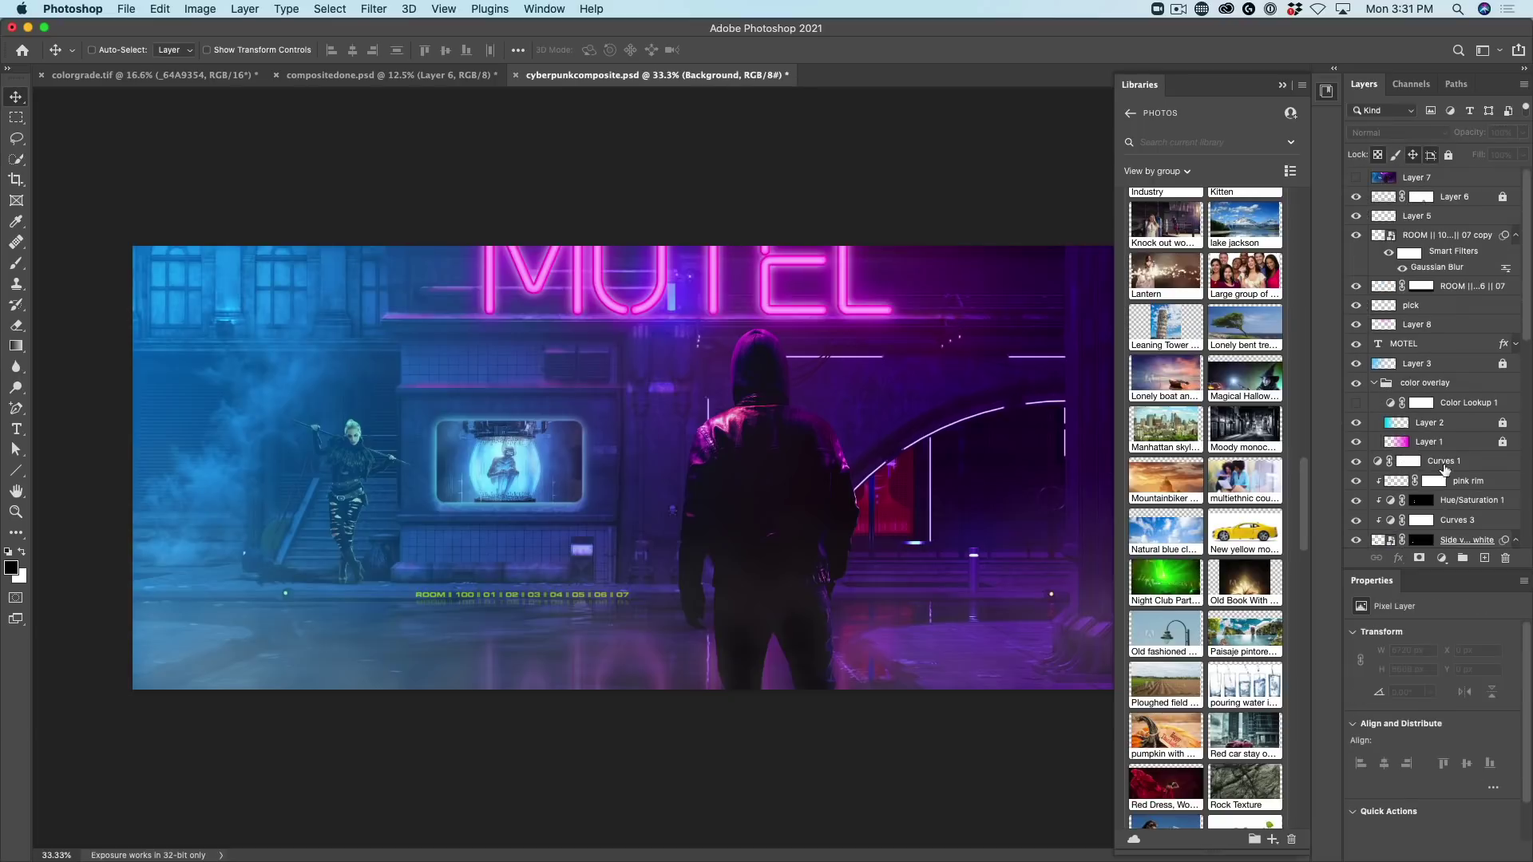
pyautogui.click(1452, 198)
pyautogui.keyDown('shift'); pyautogui.click(1393, 385); pyautogui.keyUp('shift')
pyautogui.rightClick(1472, 206)
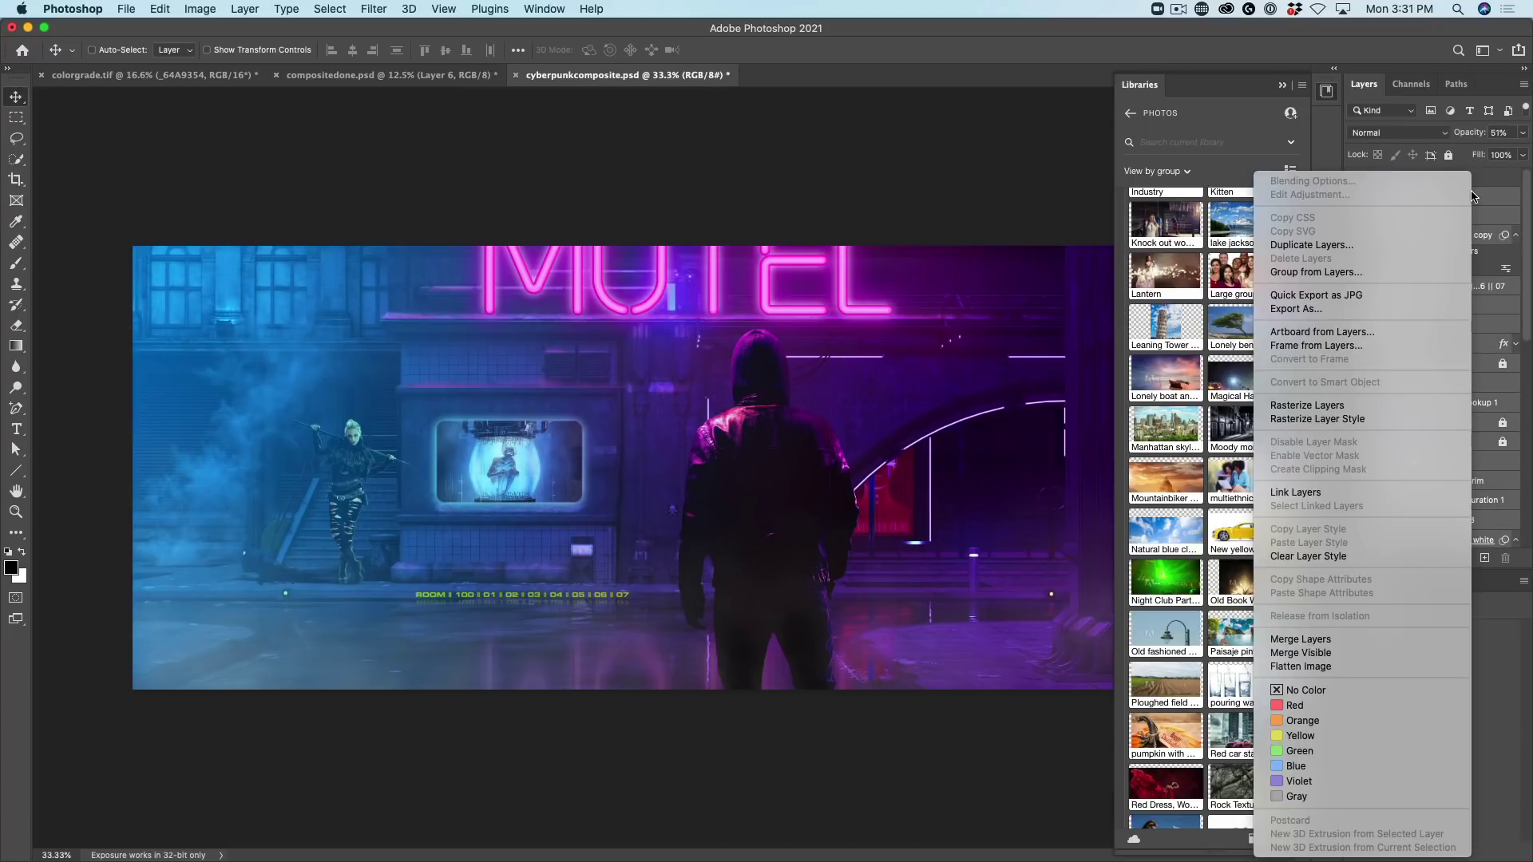
pyautogui.click(1353, 381)
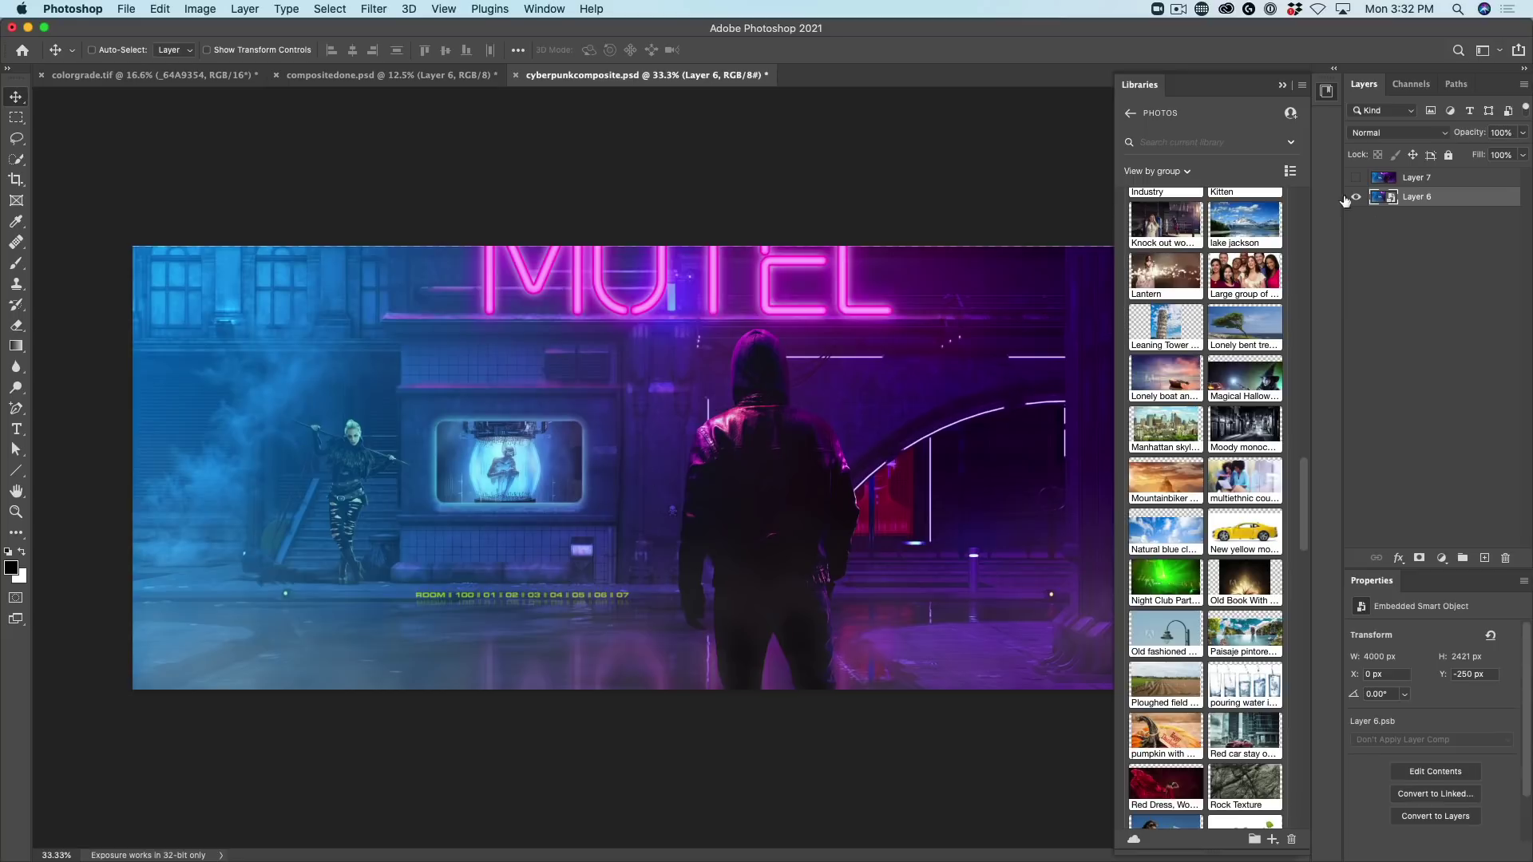
# Open the motel smart object in Camera Raw; grade shadows blue (hue 222), highlights purple (hue 294, saturation 70)
pyautogui.click(374, 7)
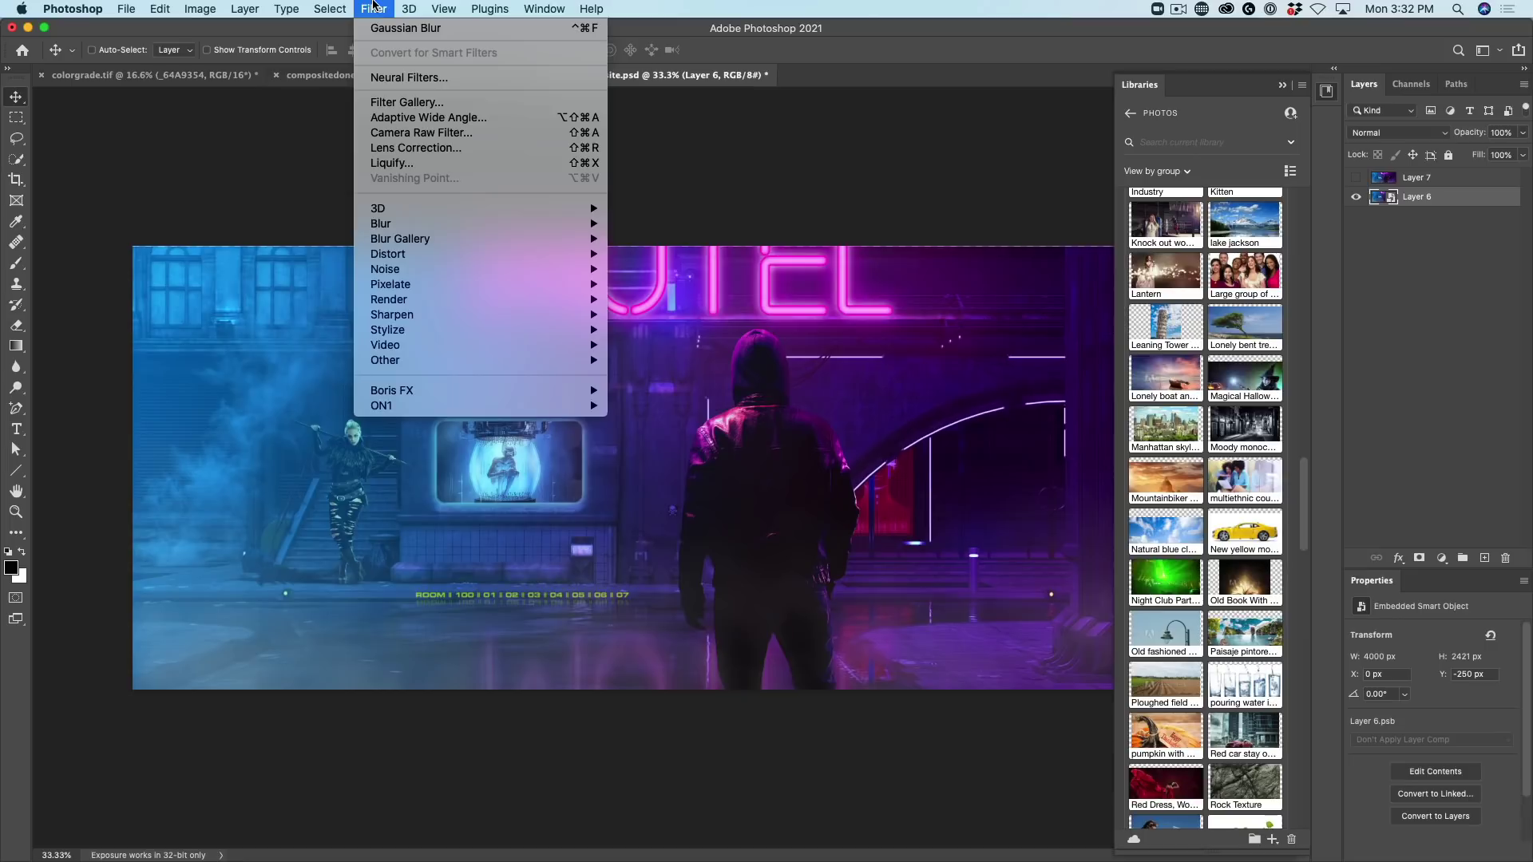
pyautogui.click(400, 132)
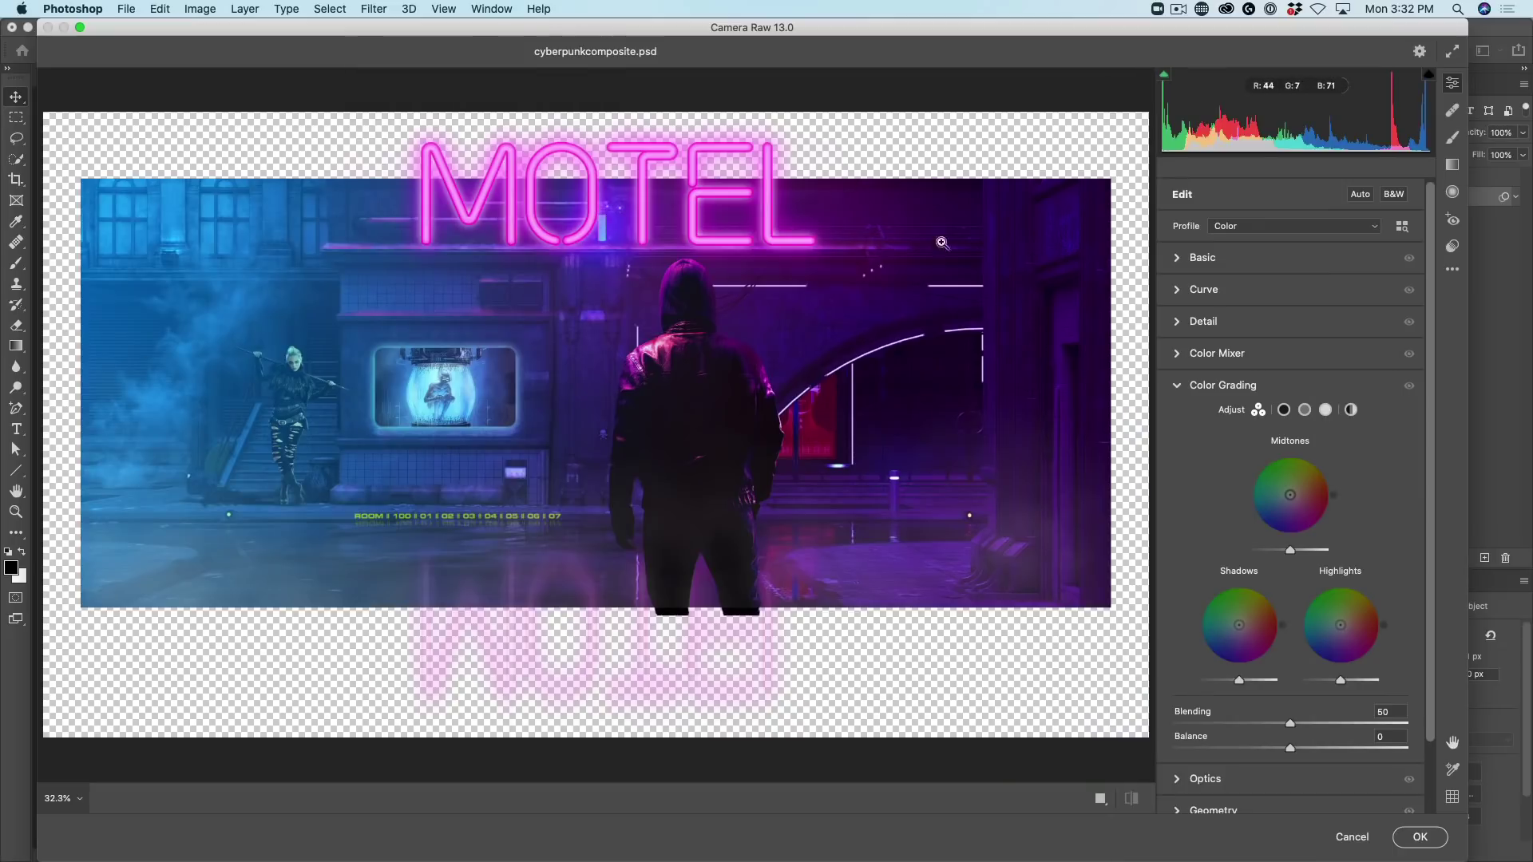
pyautogui.click(1285, 411)
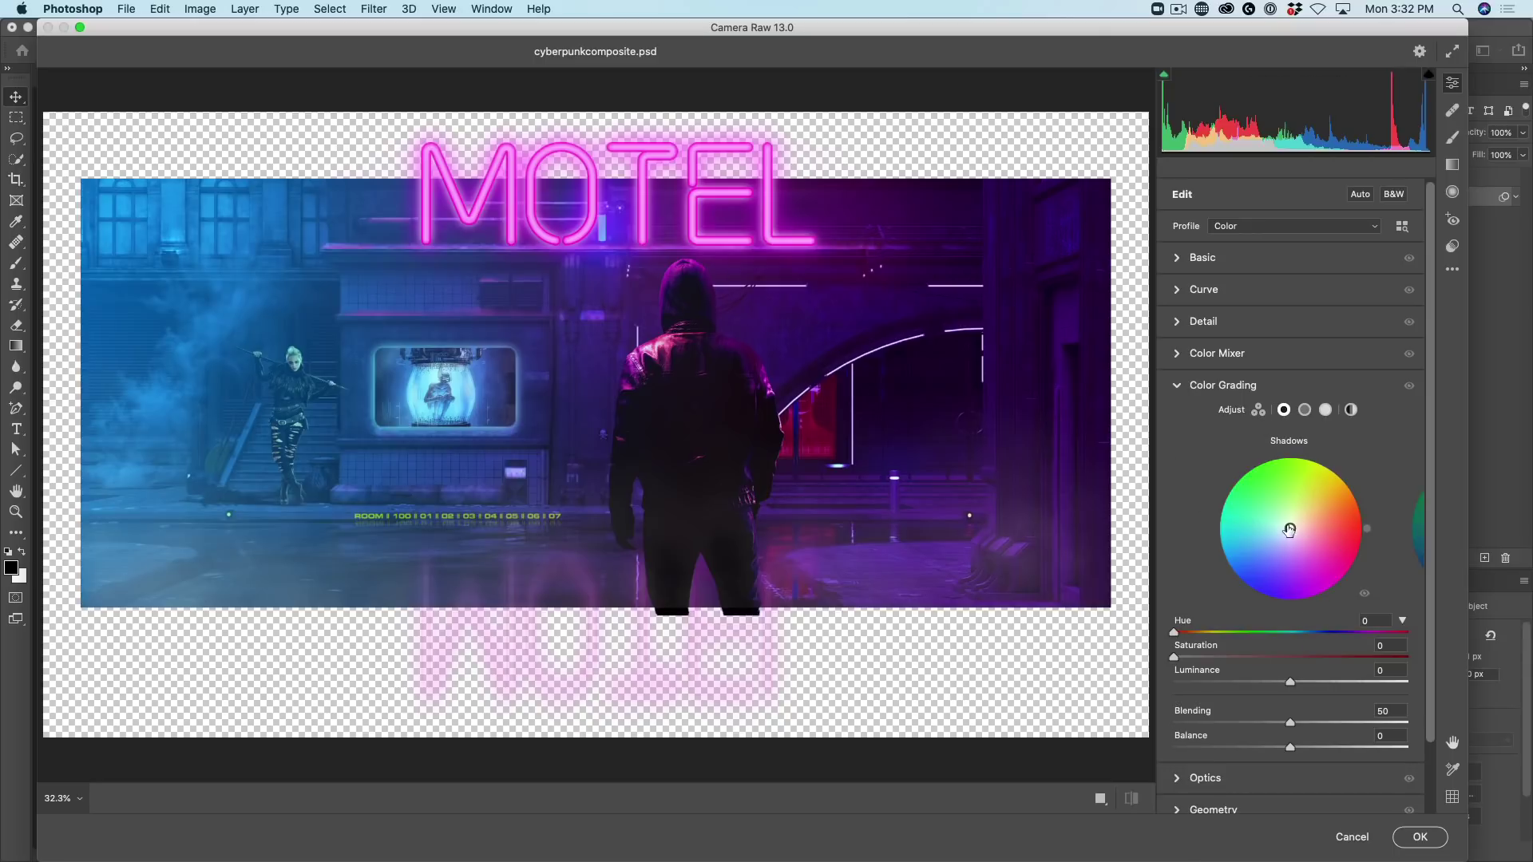
pyautogui.moveTo(1290, 528)
pyautogui.mouseDown()
pyautogui.moveTo(1236, 561)
pyautogui.moveTo(1271, 549)
pyautogui.mouseUp()
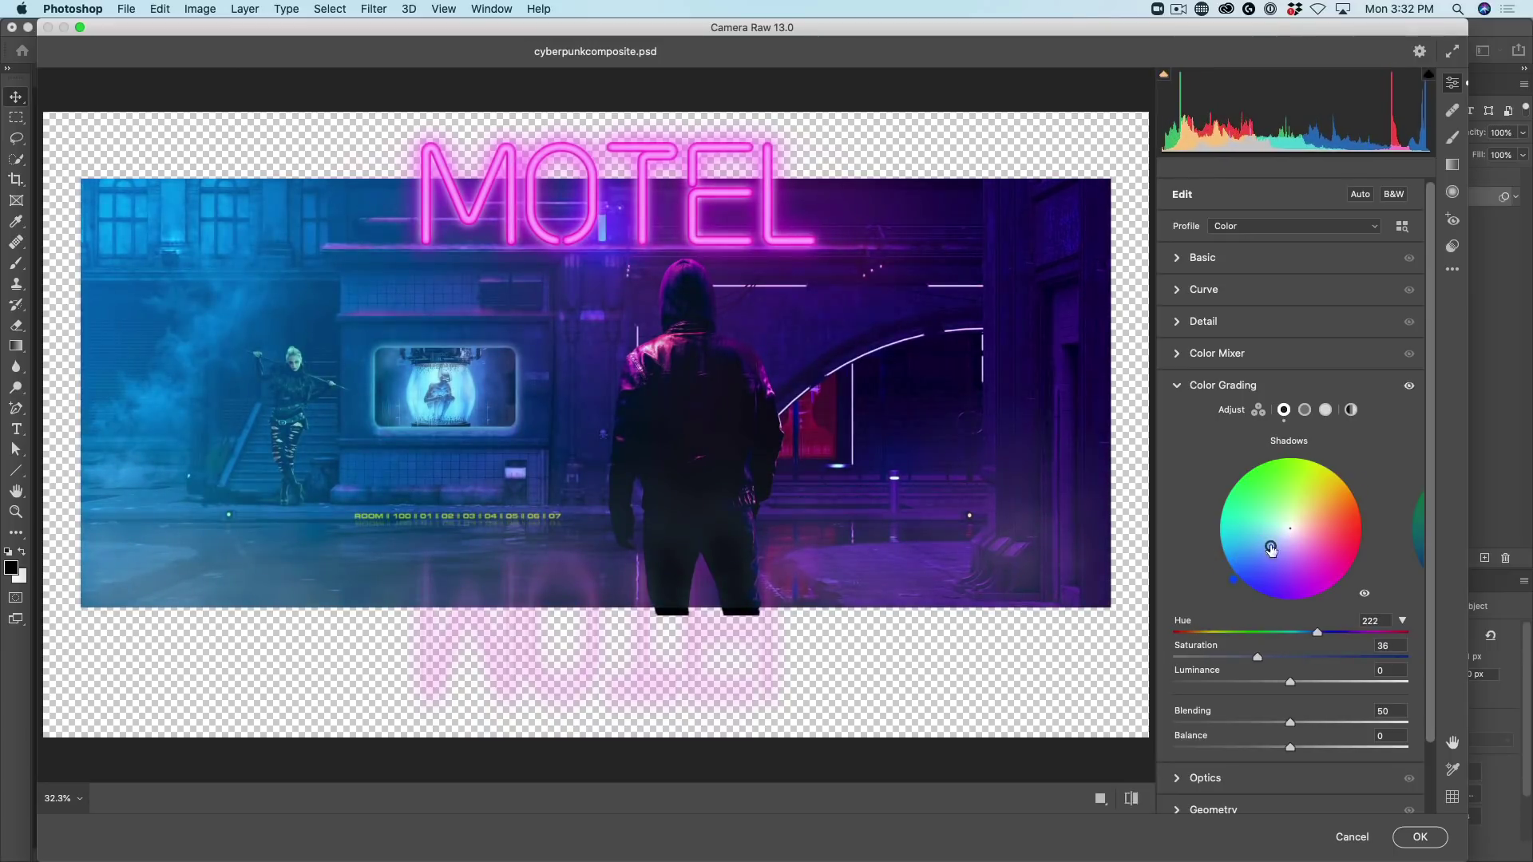
pyautogui.click(1328, 410)
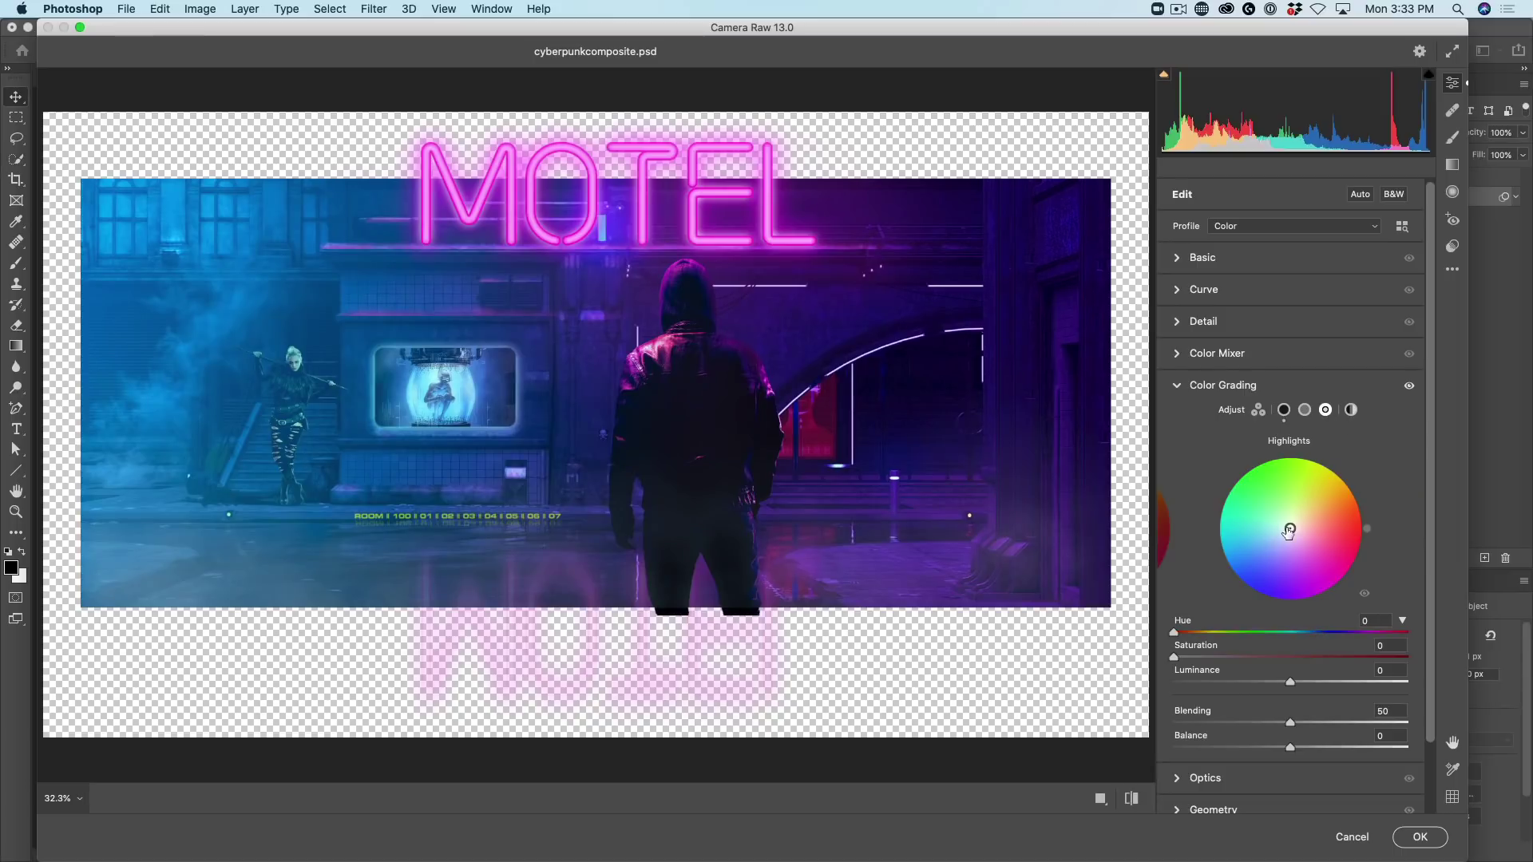
pyautogui.moveTo(1290, 529); pyautogui.dragTo(1309, 571)
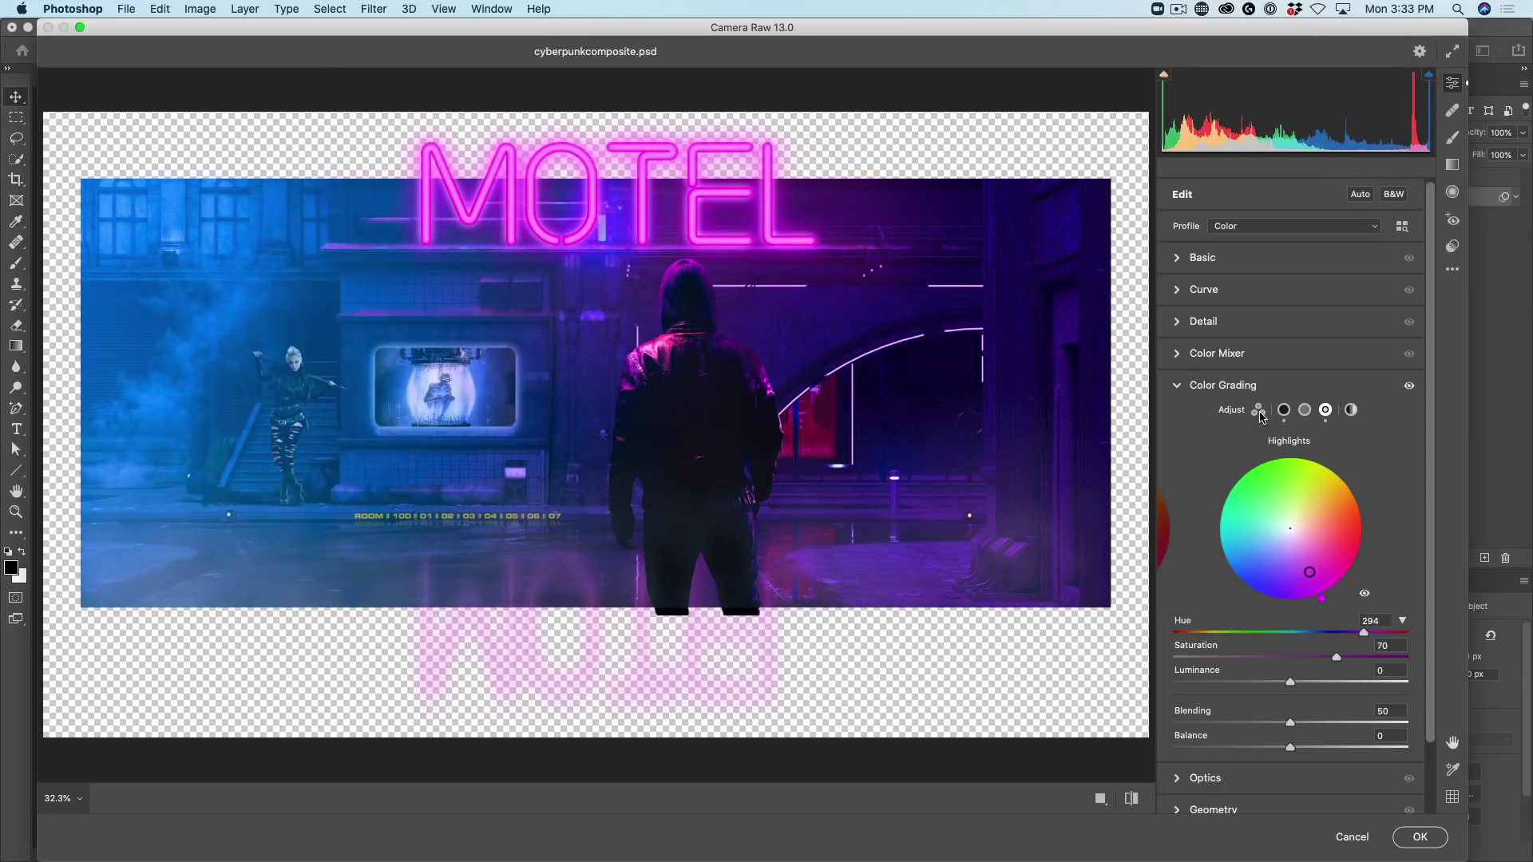
pyautogui.click(1305, 410)
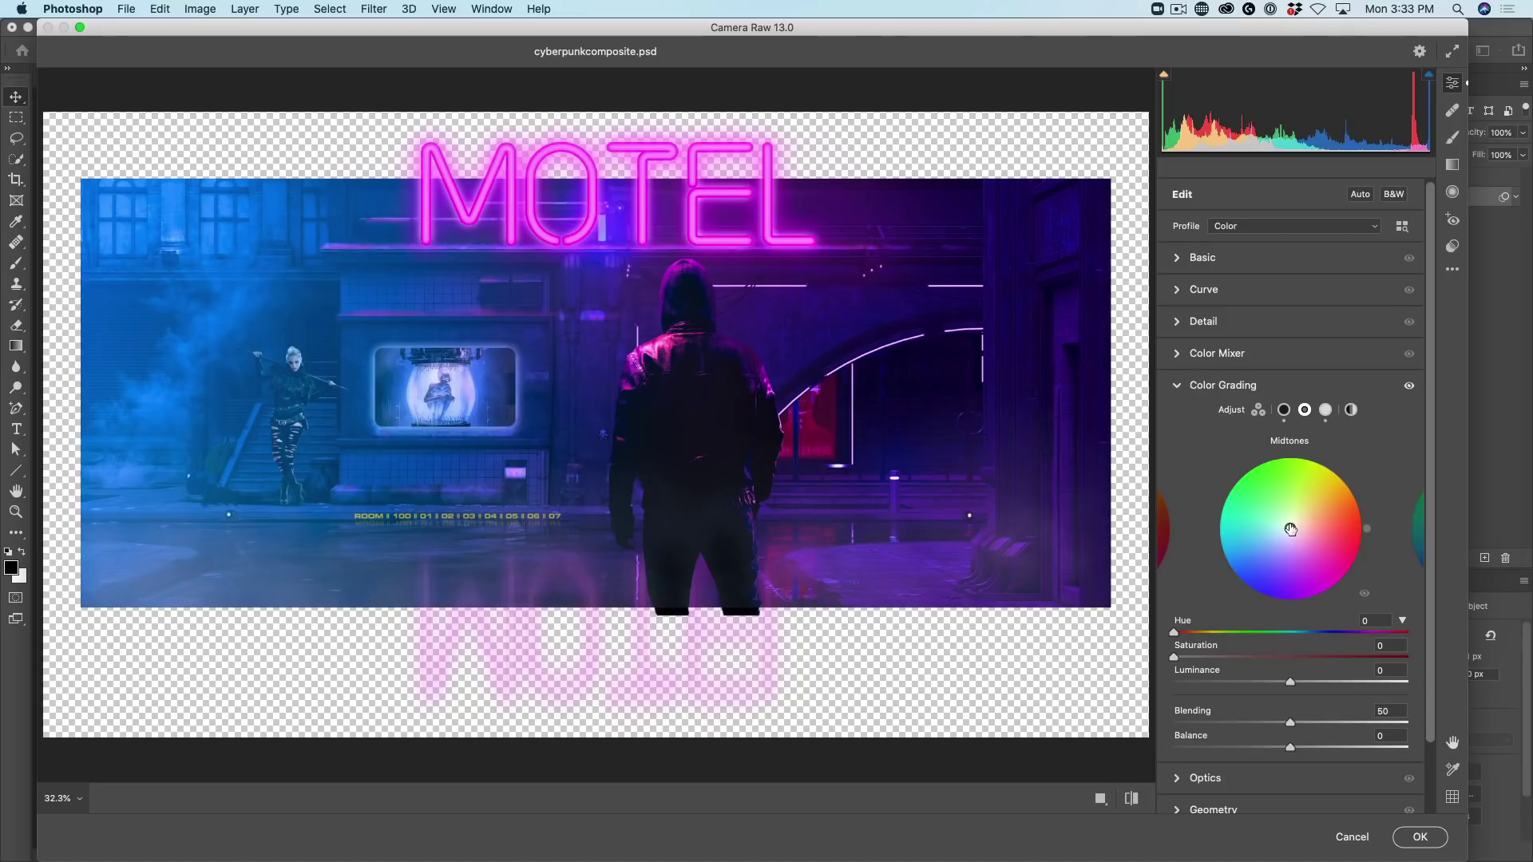
# Tint the midtones red-magenta (hue 351, saturation 51), compare with grading off, and apply the filter
pyautogui.moveTo(1292, 530); pyautogui.dragTo(1324, 537)
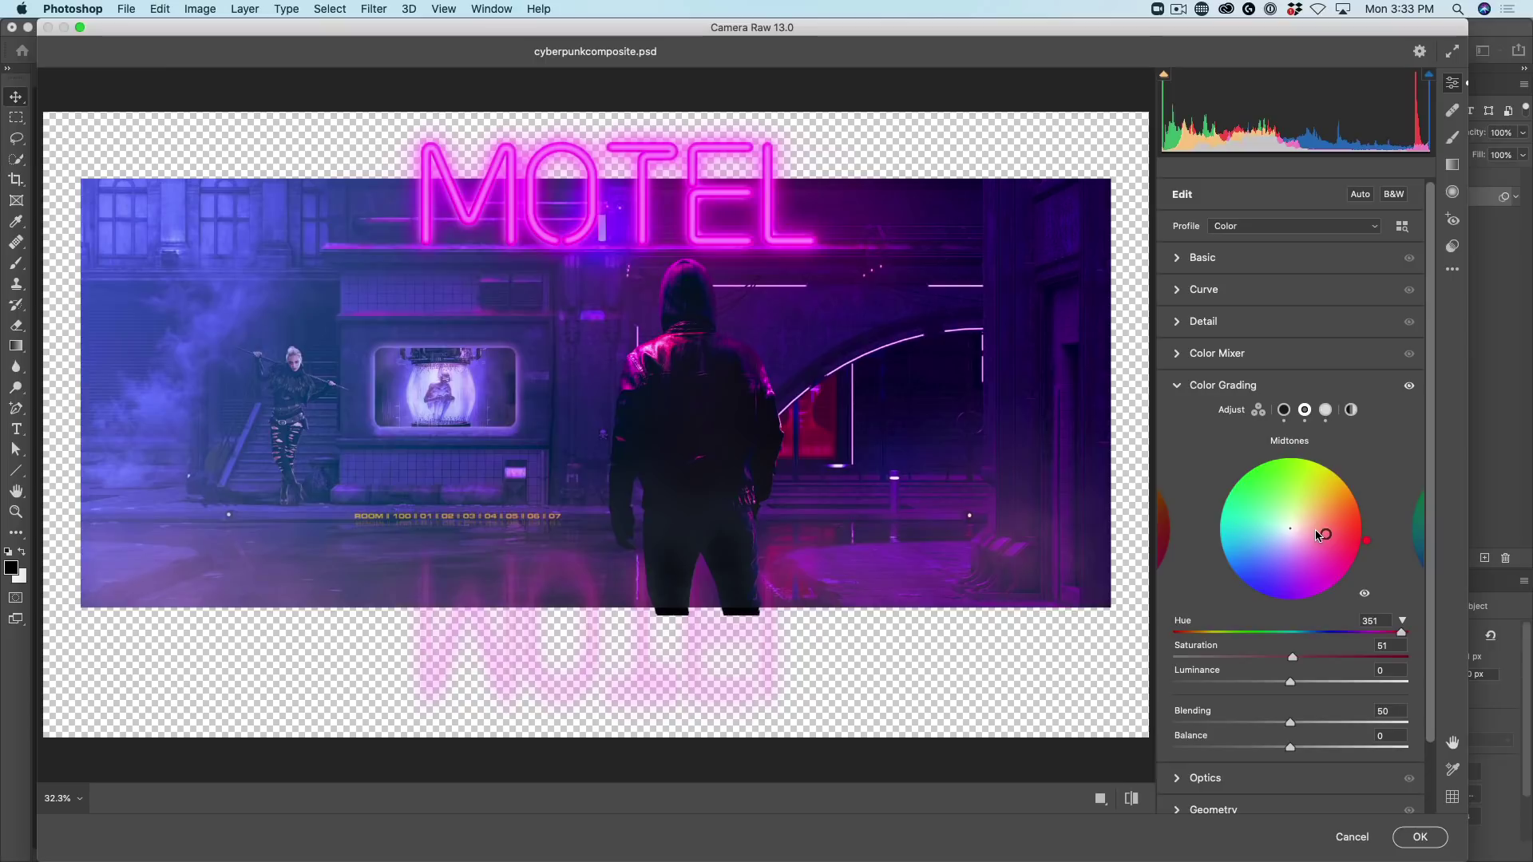
pyautogui.click(1410, 389)
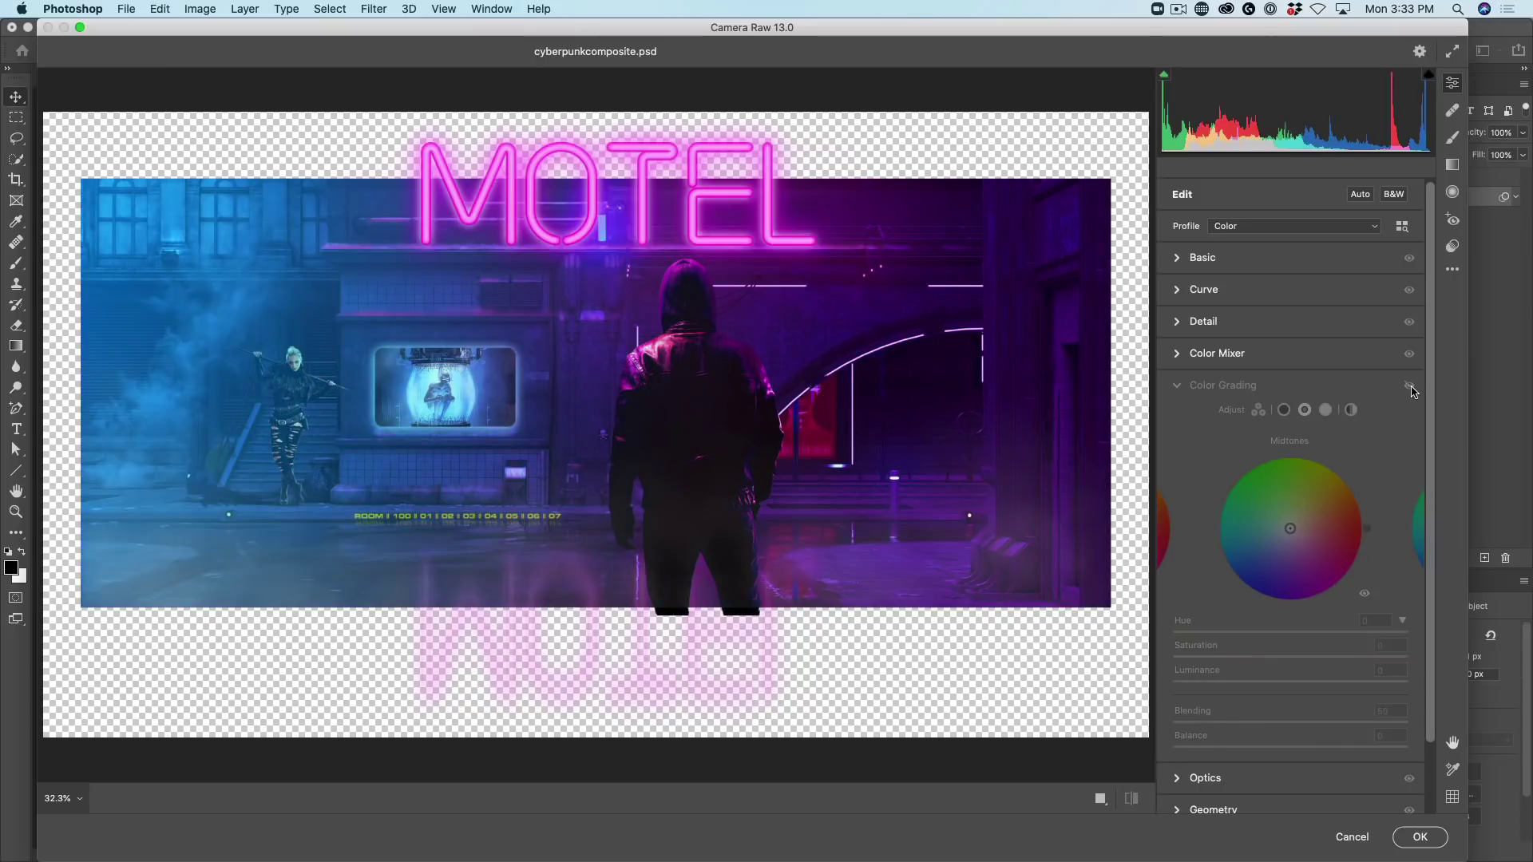
pyautogui.click(1410, 388)
pyautogui.click(1411, 389)
pyautogui.click(1410, 389)
pyautogui.click(1410, 389)
pyautogui.click(1410, 389)
pyautogui.click(1410, 387)
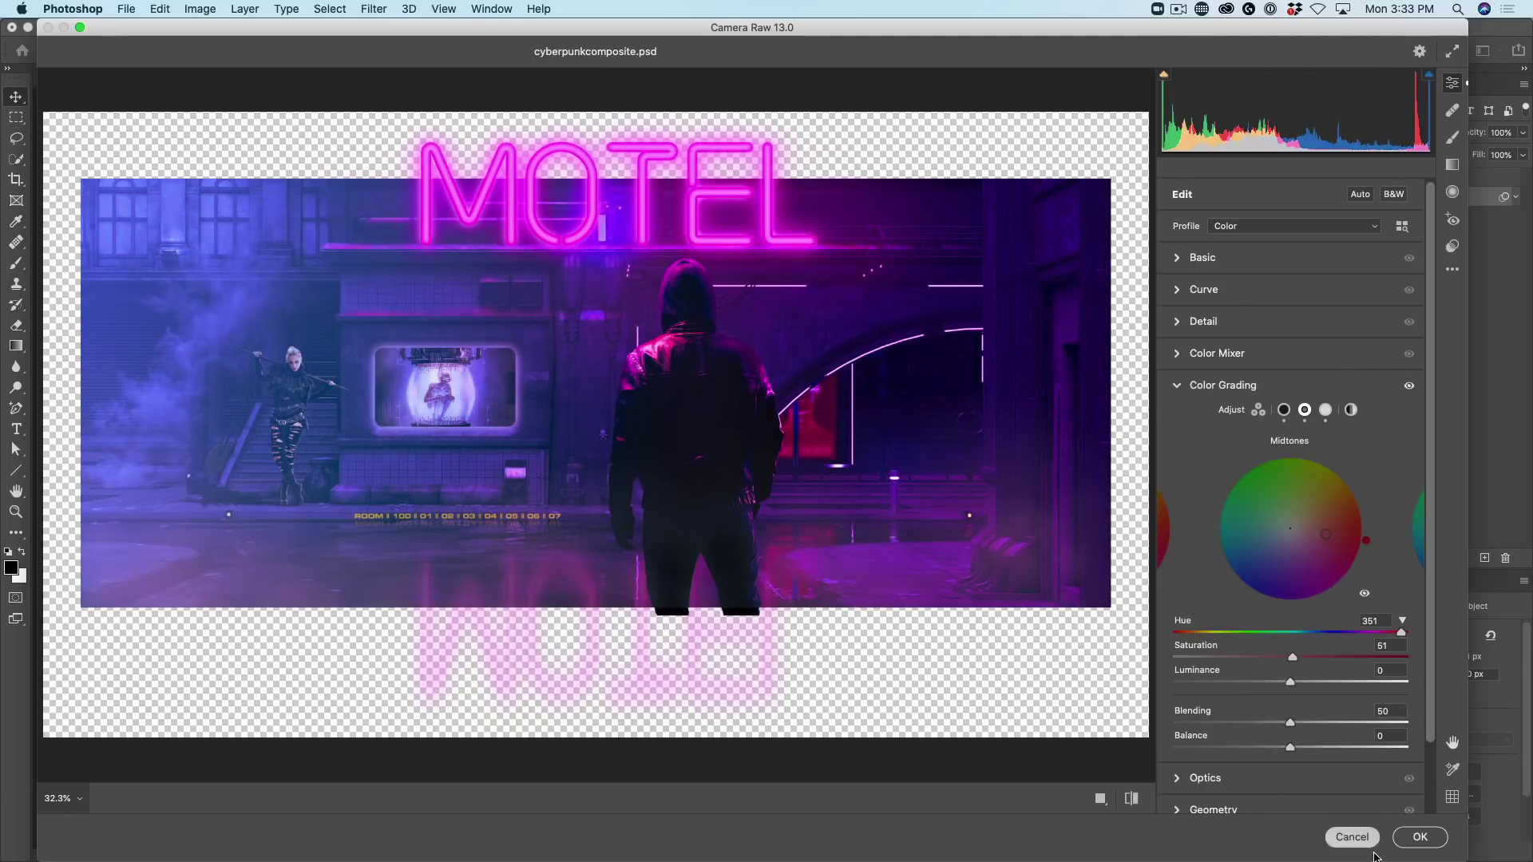
pyautogui.click(1421, 837)
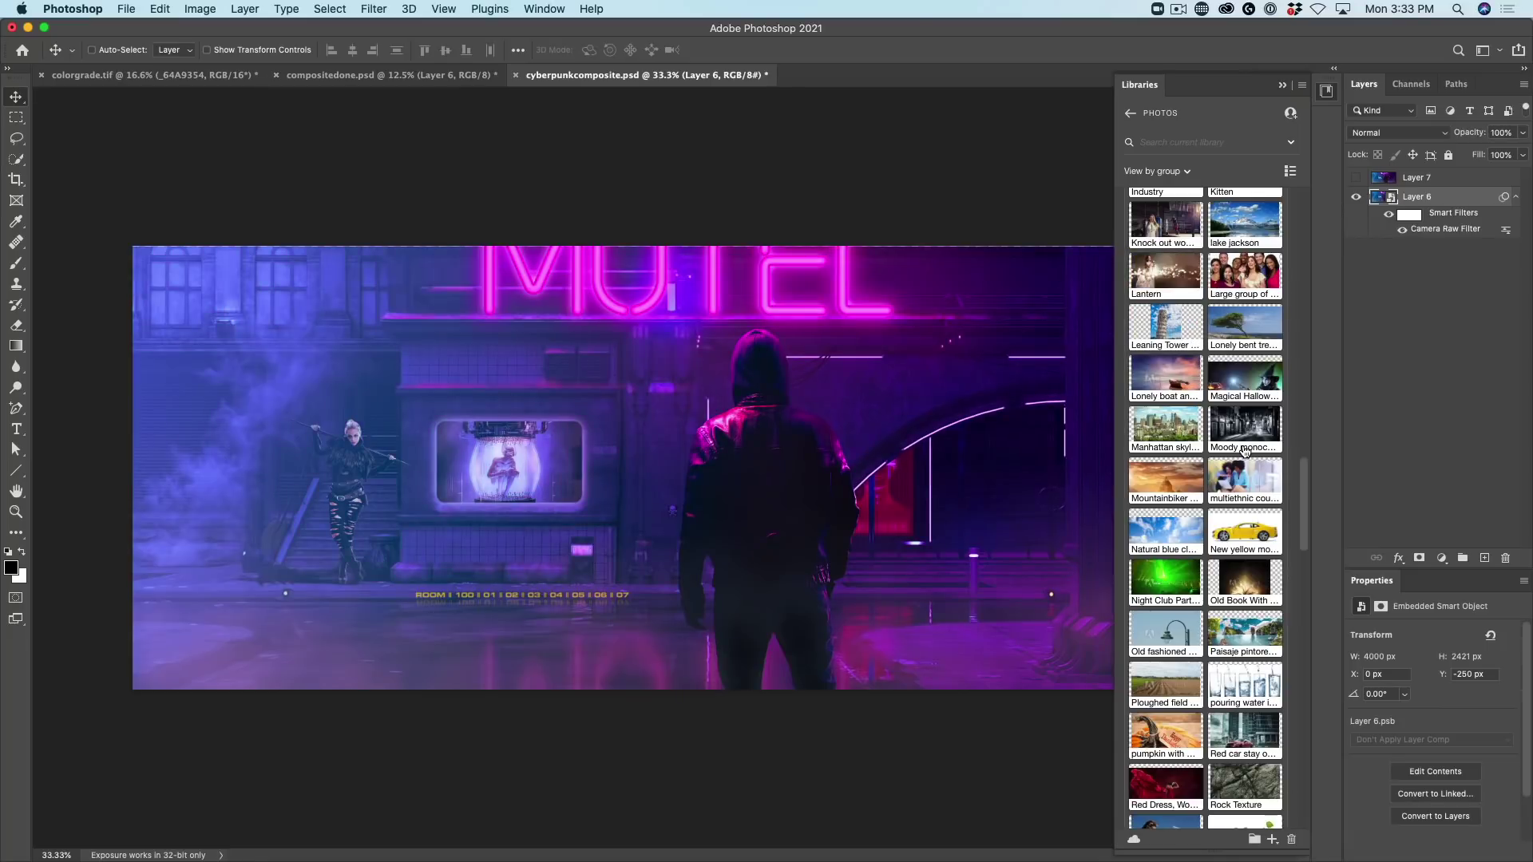
pyautogui.click(1401, 232)
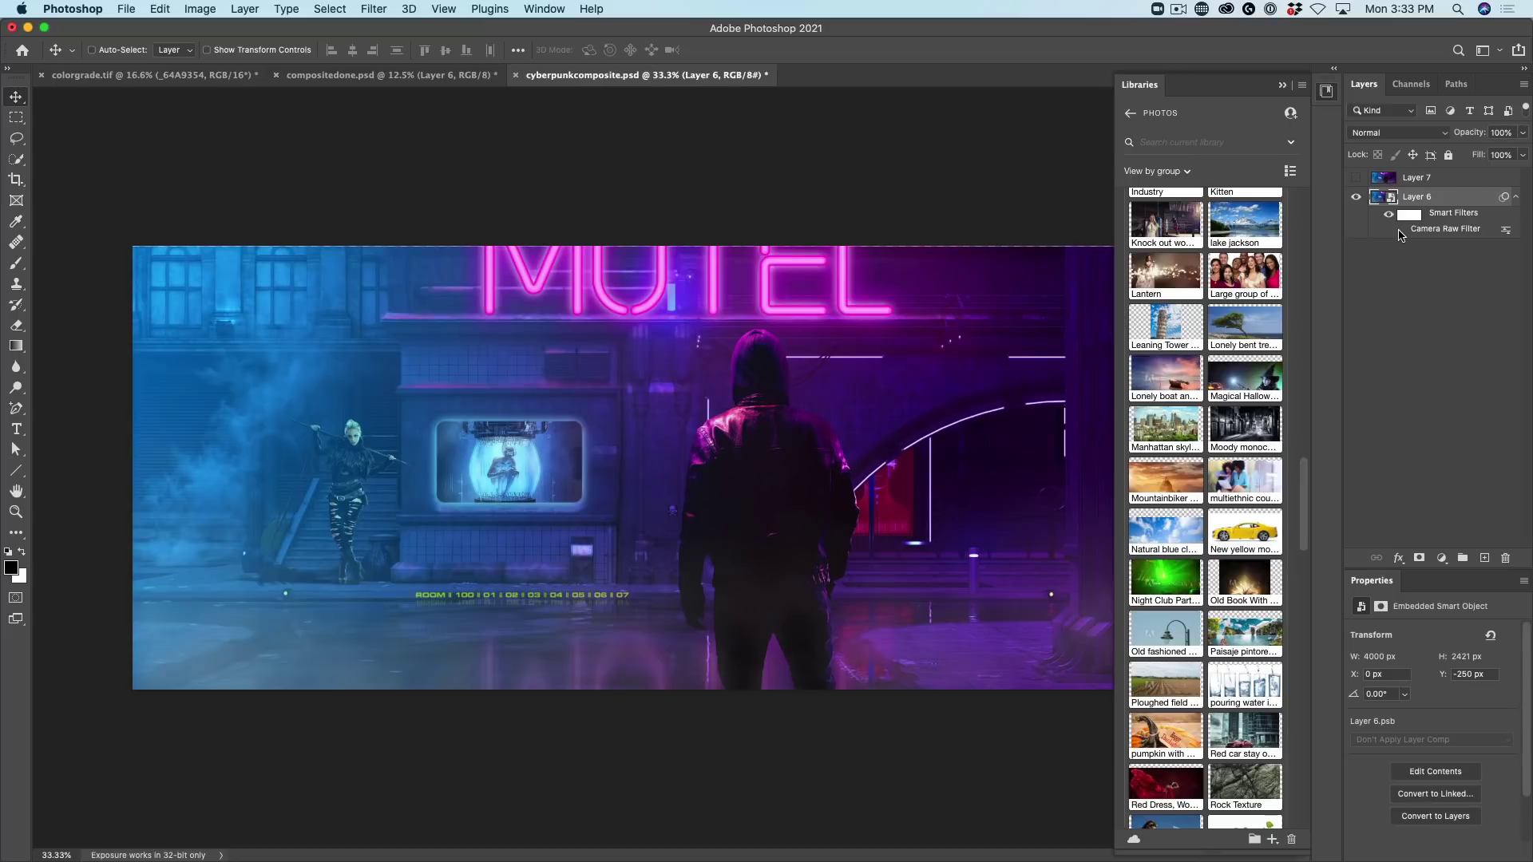
pyautogui.click(1402, 232)
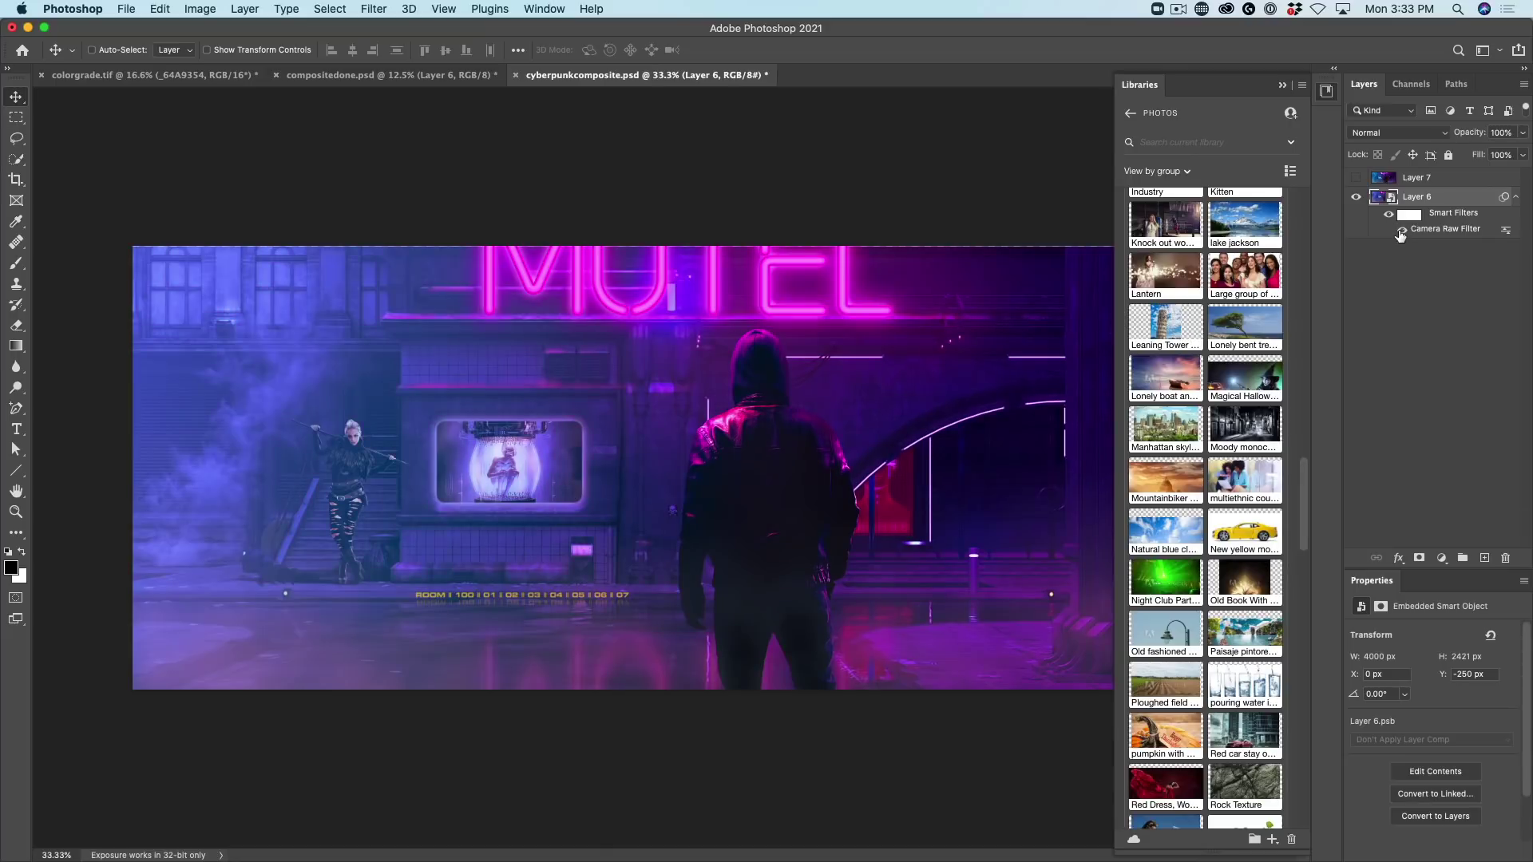